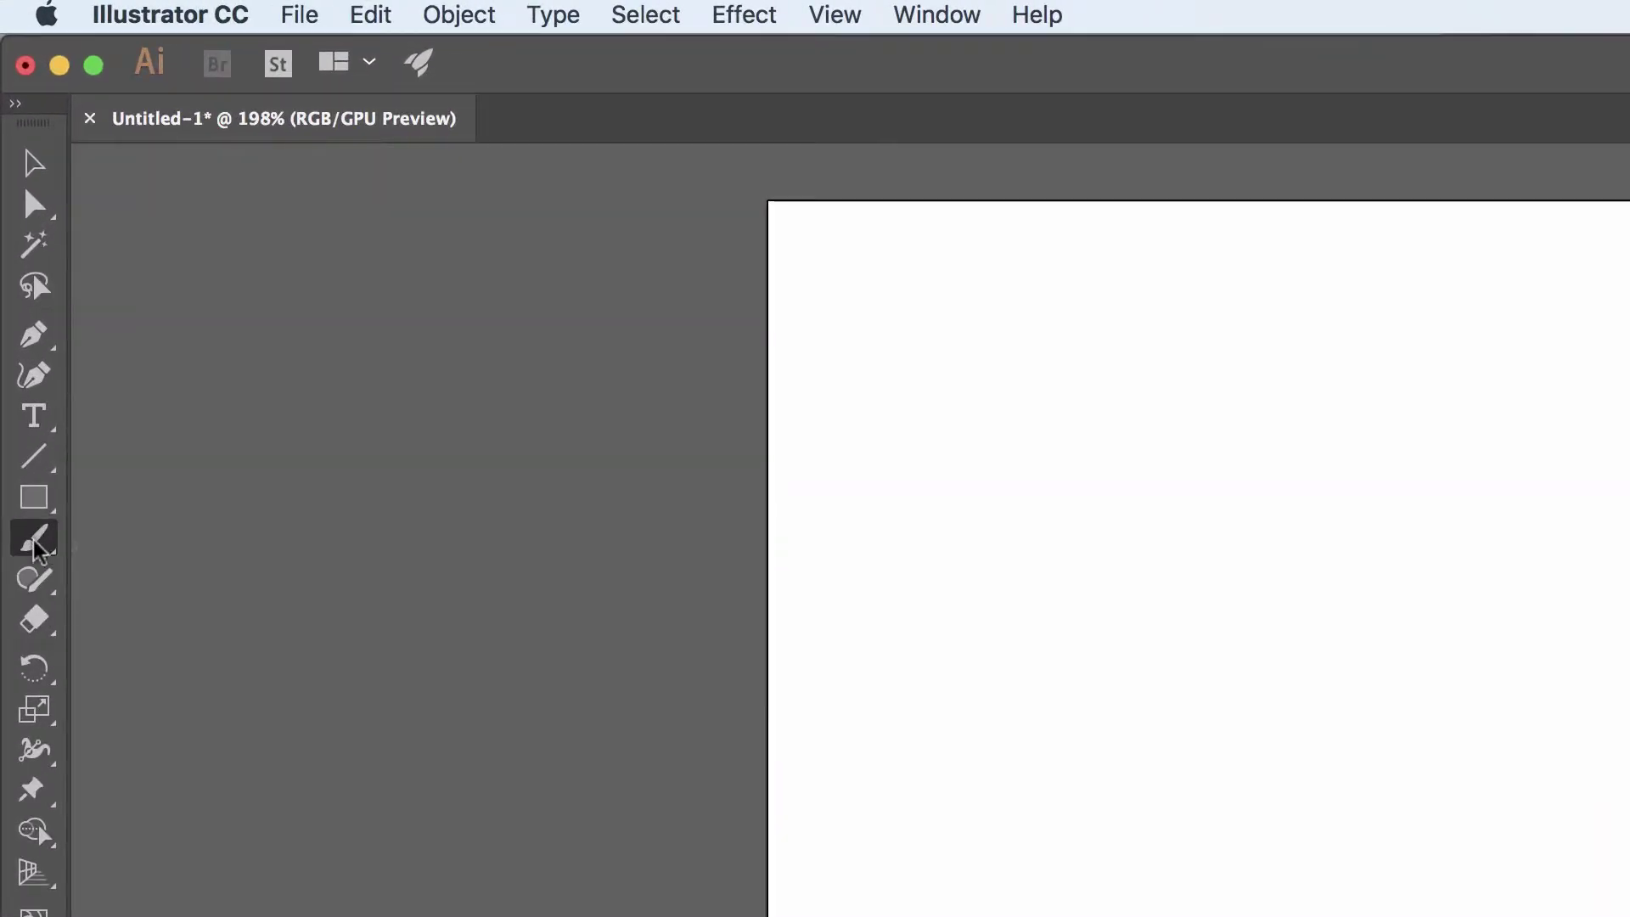
# Activate the Paintbrush tool for freehand painting on the blank artboard
pyautogui.click(33, 542)
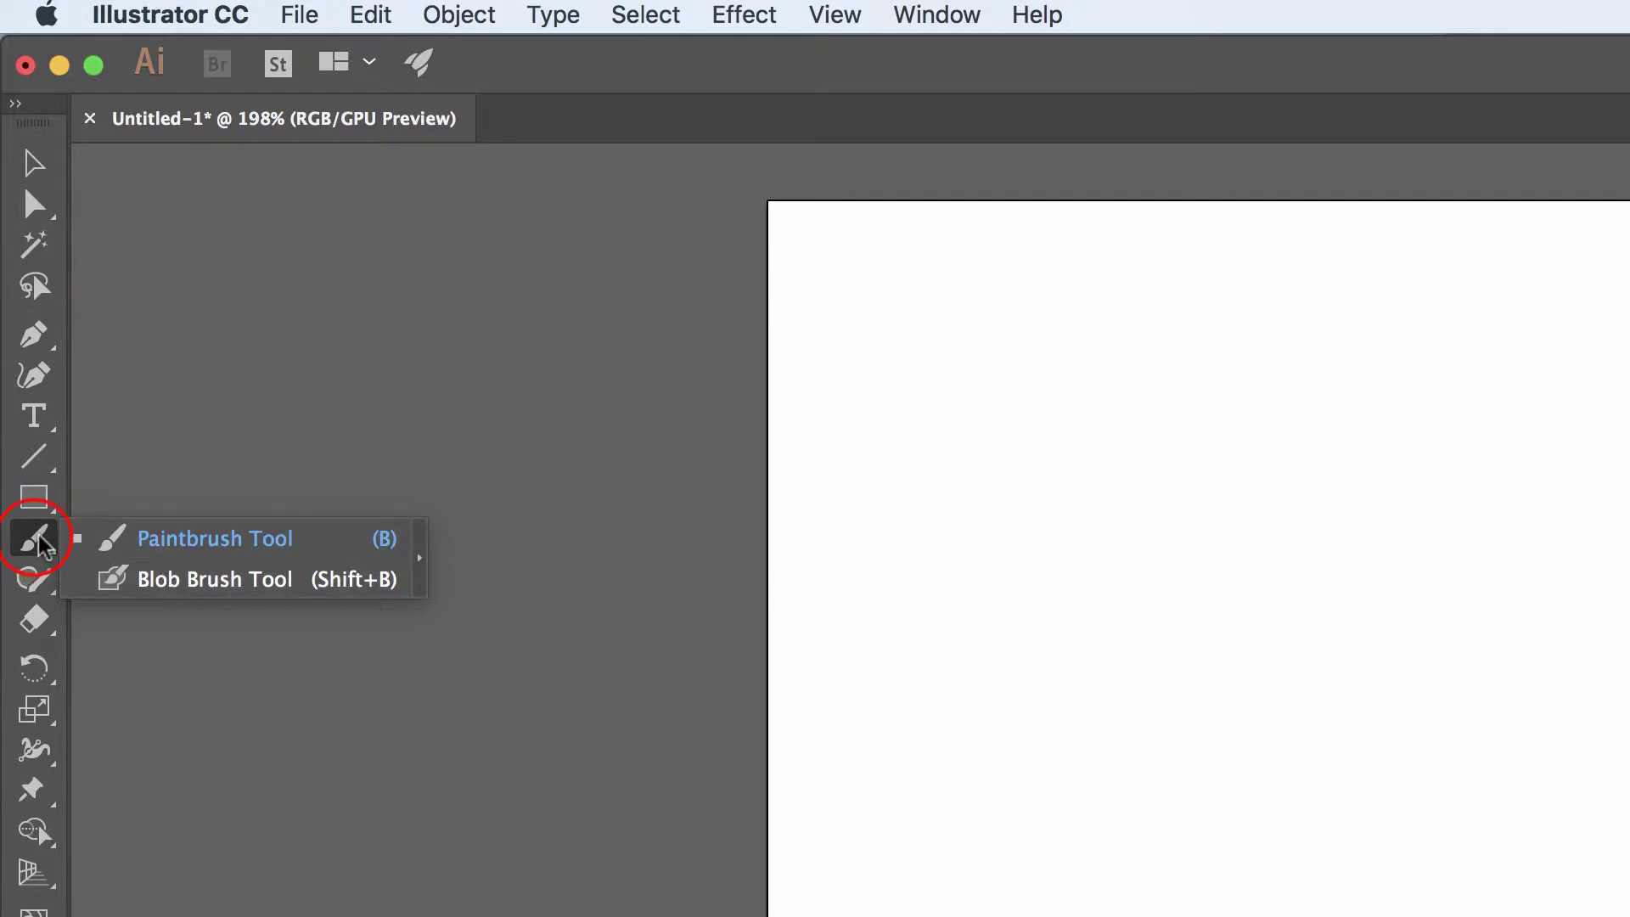
pyautogui.click(39, 540)
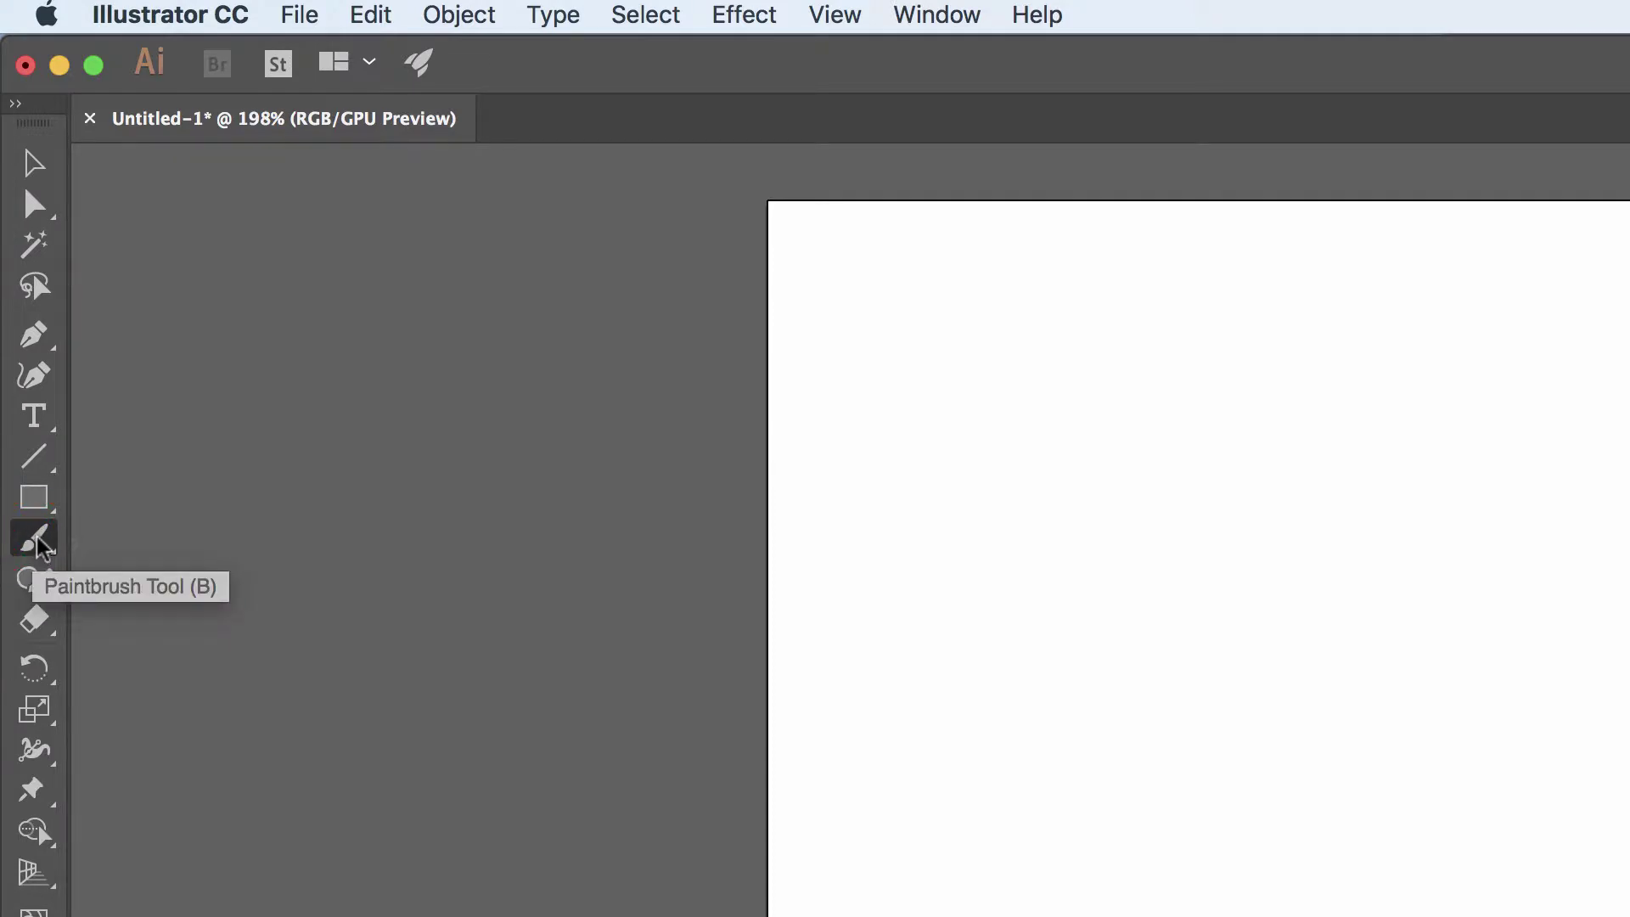
pyautogui.click(45, 621)
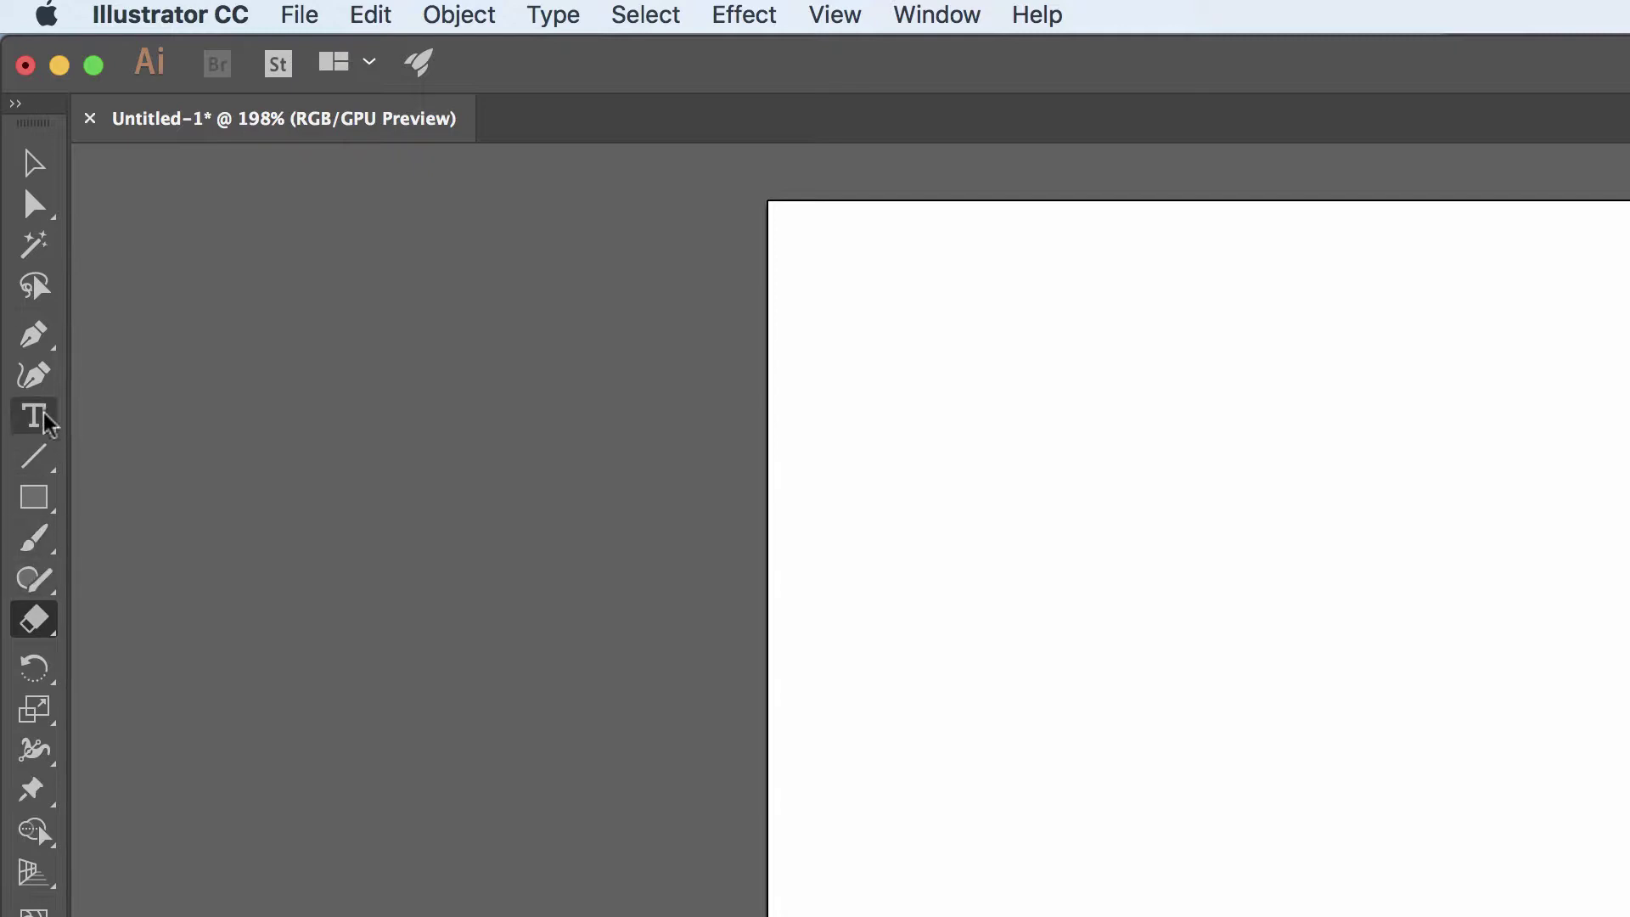
pyautogui.click(37, 548)
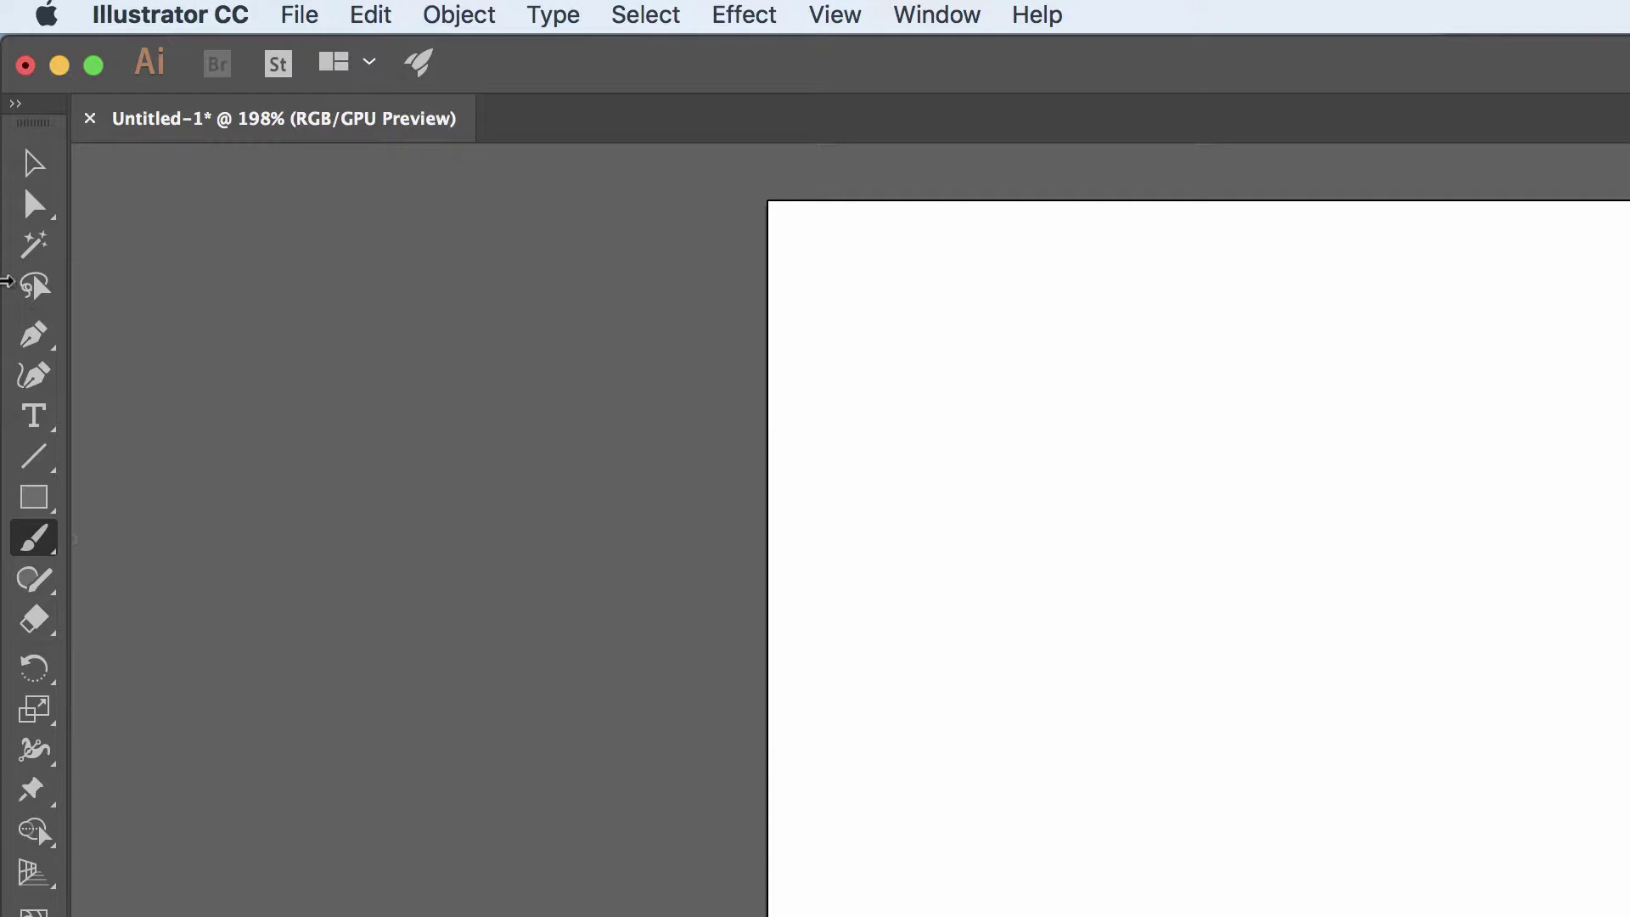
# Examine the Paintbrush tool's fidelity, fill, selection and path-editing options, and leave them without changes
pyautogui.click(56, 536)
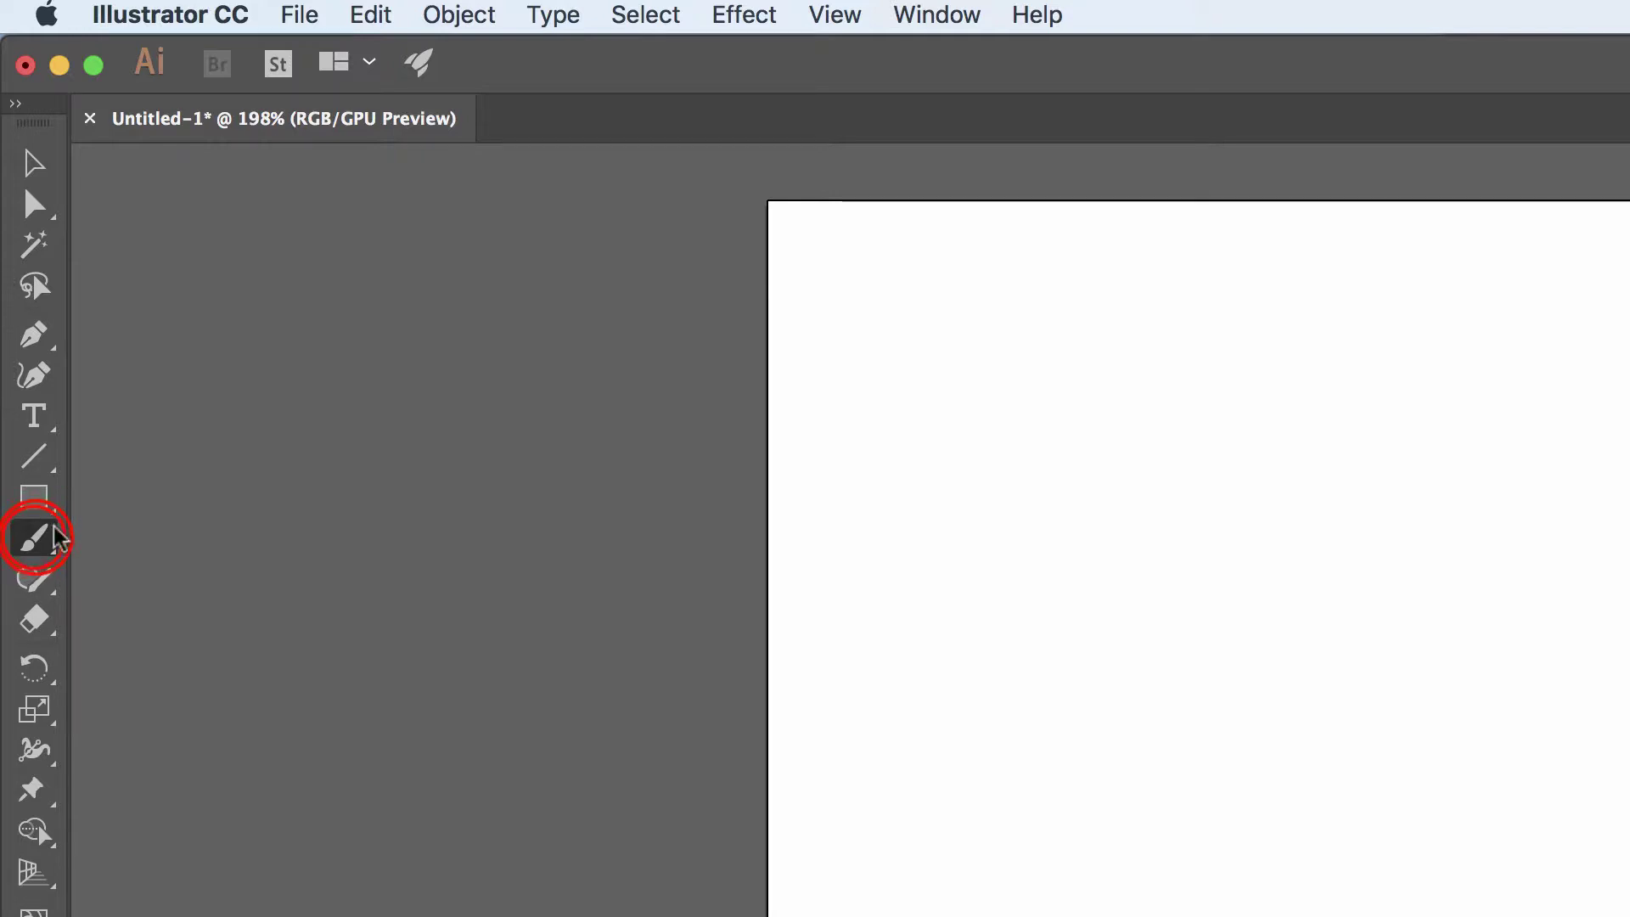
pyautogui.click(56, 537)
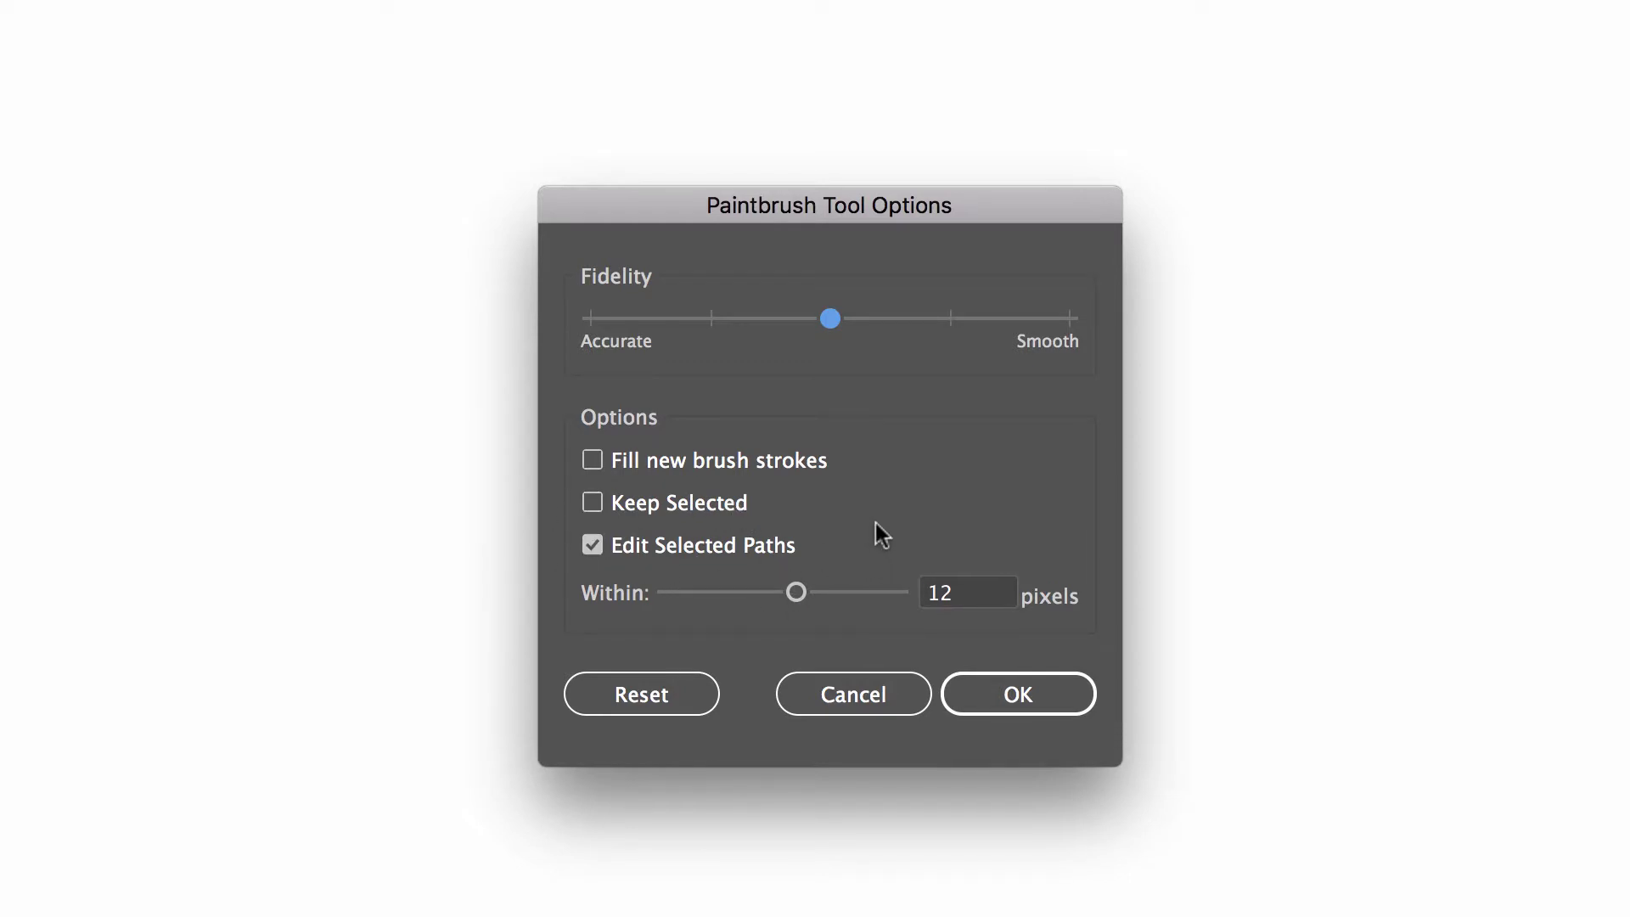
pyautogui.click(861, 694)
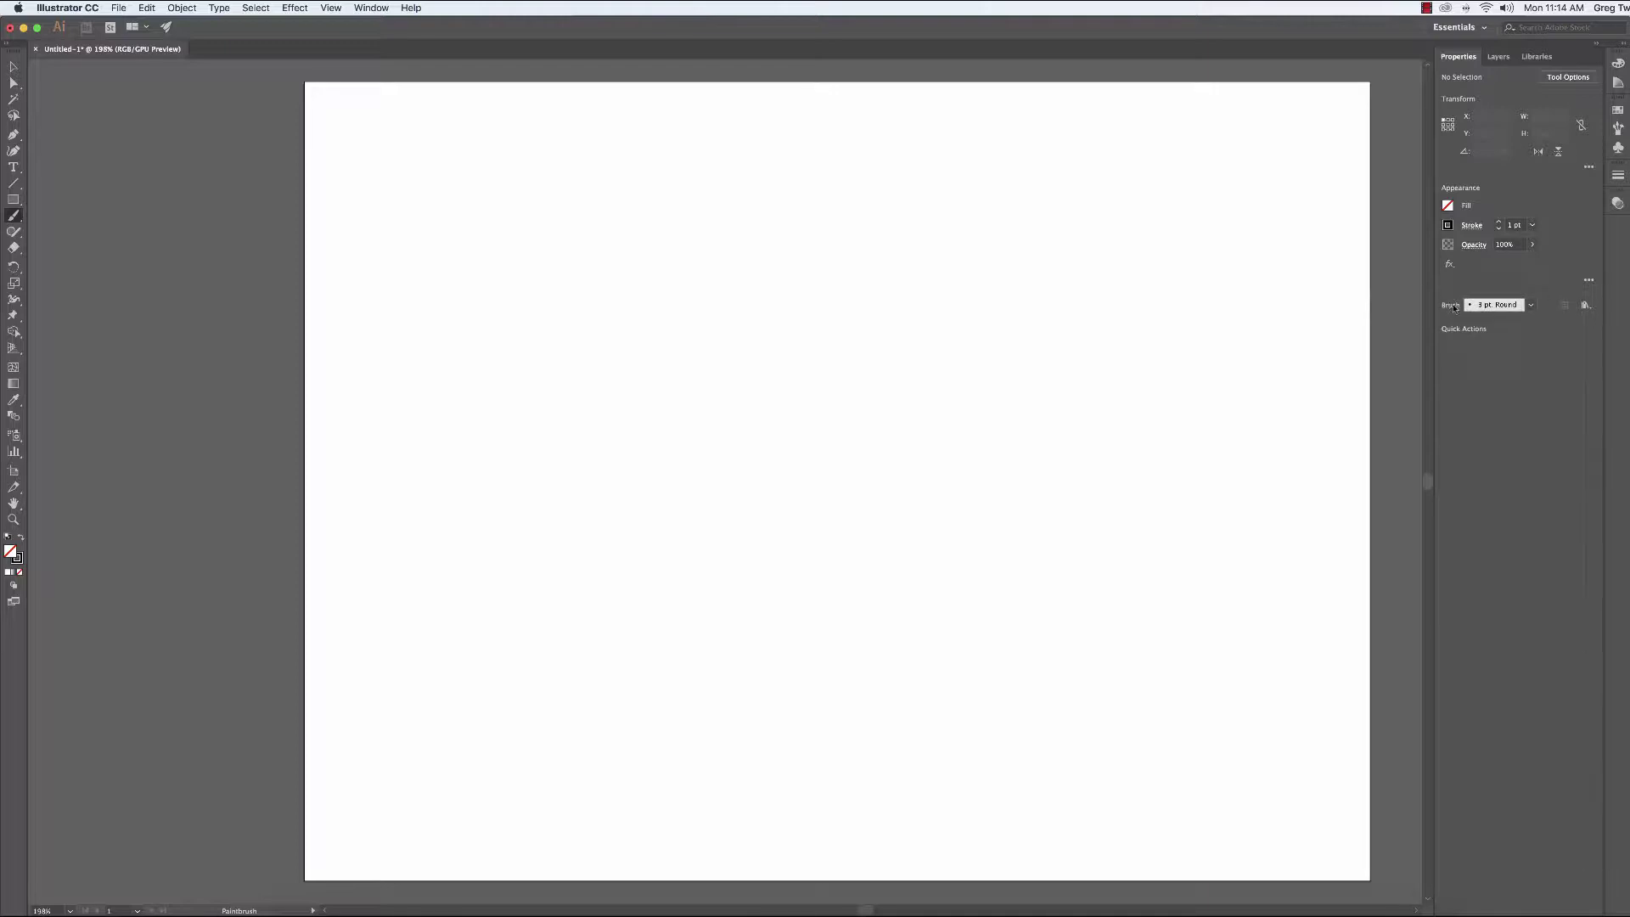
# Paint a freehand zigzag that runs into a large rounded loop, using the 3 pt. Round brush
pyautogui.click(1532, 305)
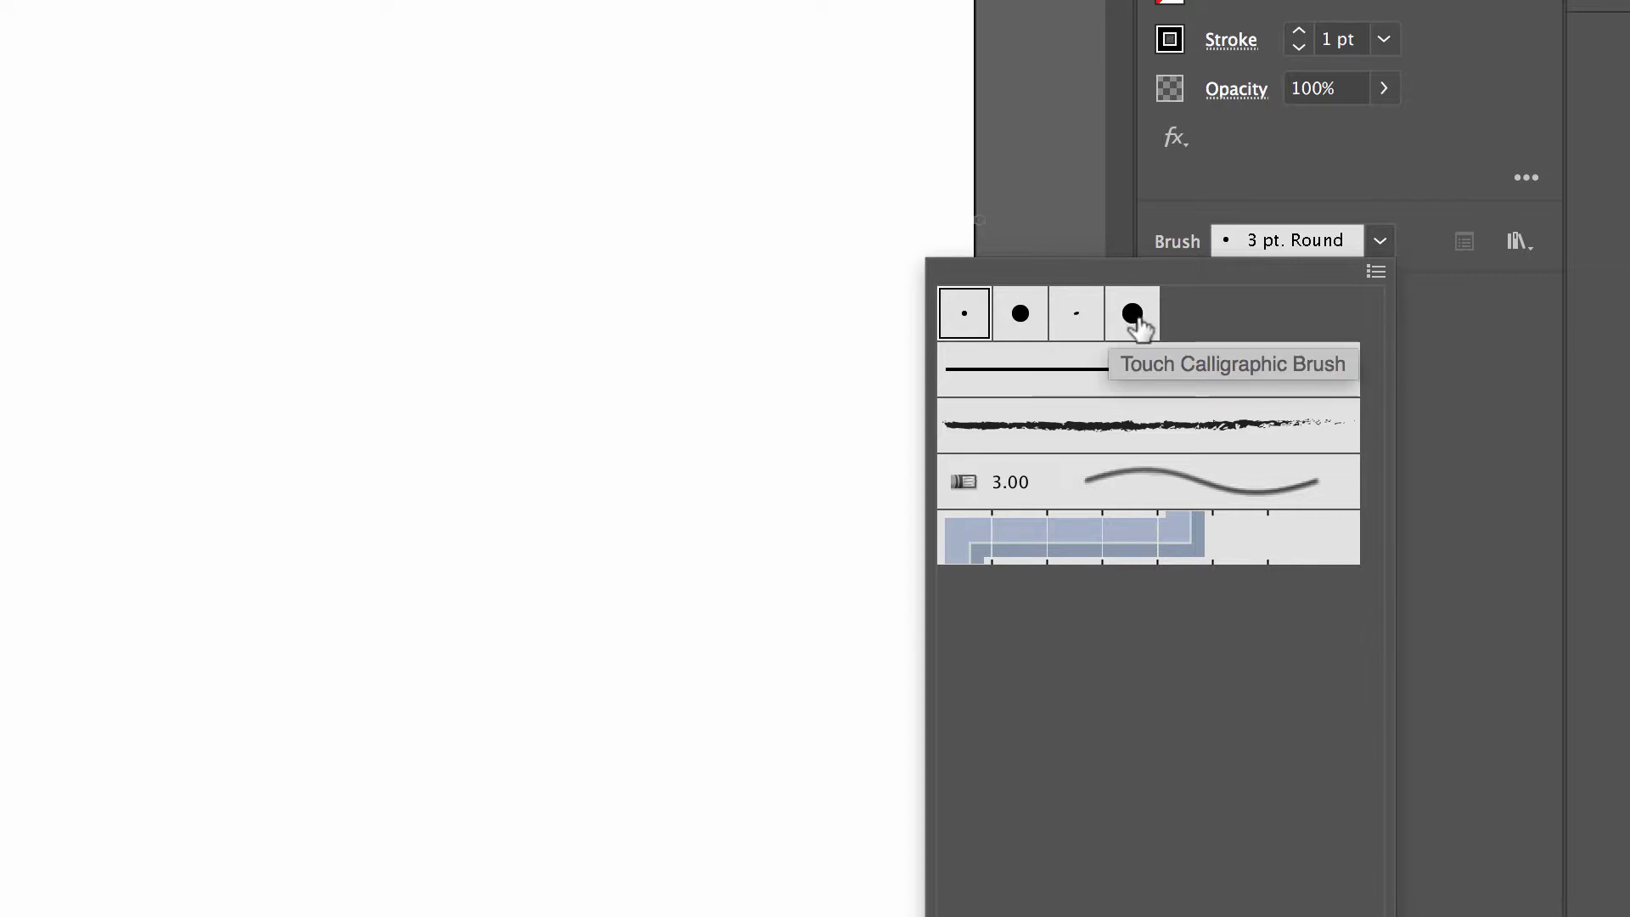
pyautogui.click(966, 314)
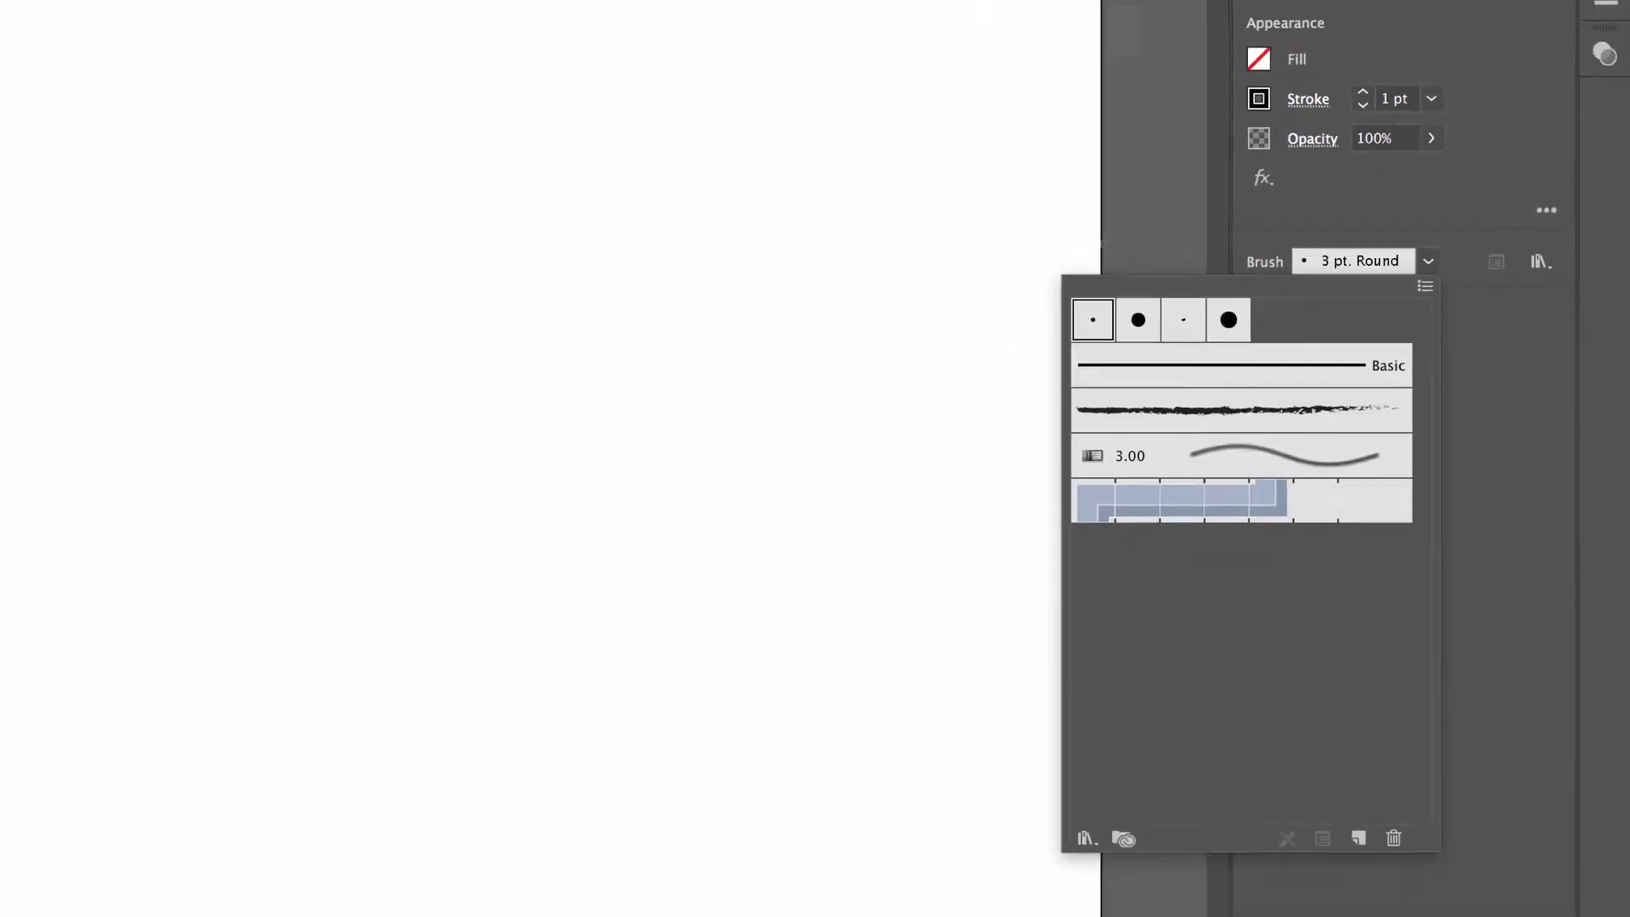
pyautogui.click(473, 258)
pyautogui.moveTo(509, 262)
pyautogui.mouseDown()
pyautogui.moveTo(611, 323)
pyautogui.moveTo(775, 608)
pyautogui.moveTo(779, 422)
pyautogui.mouseUp()
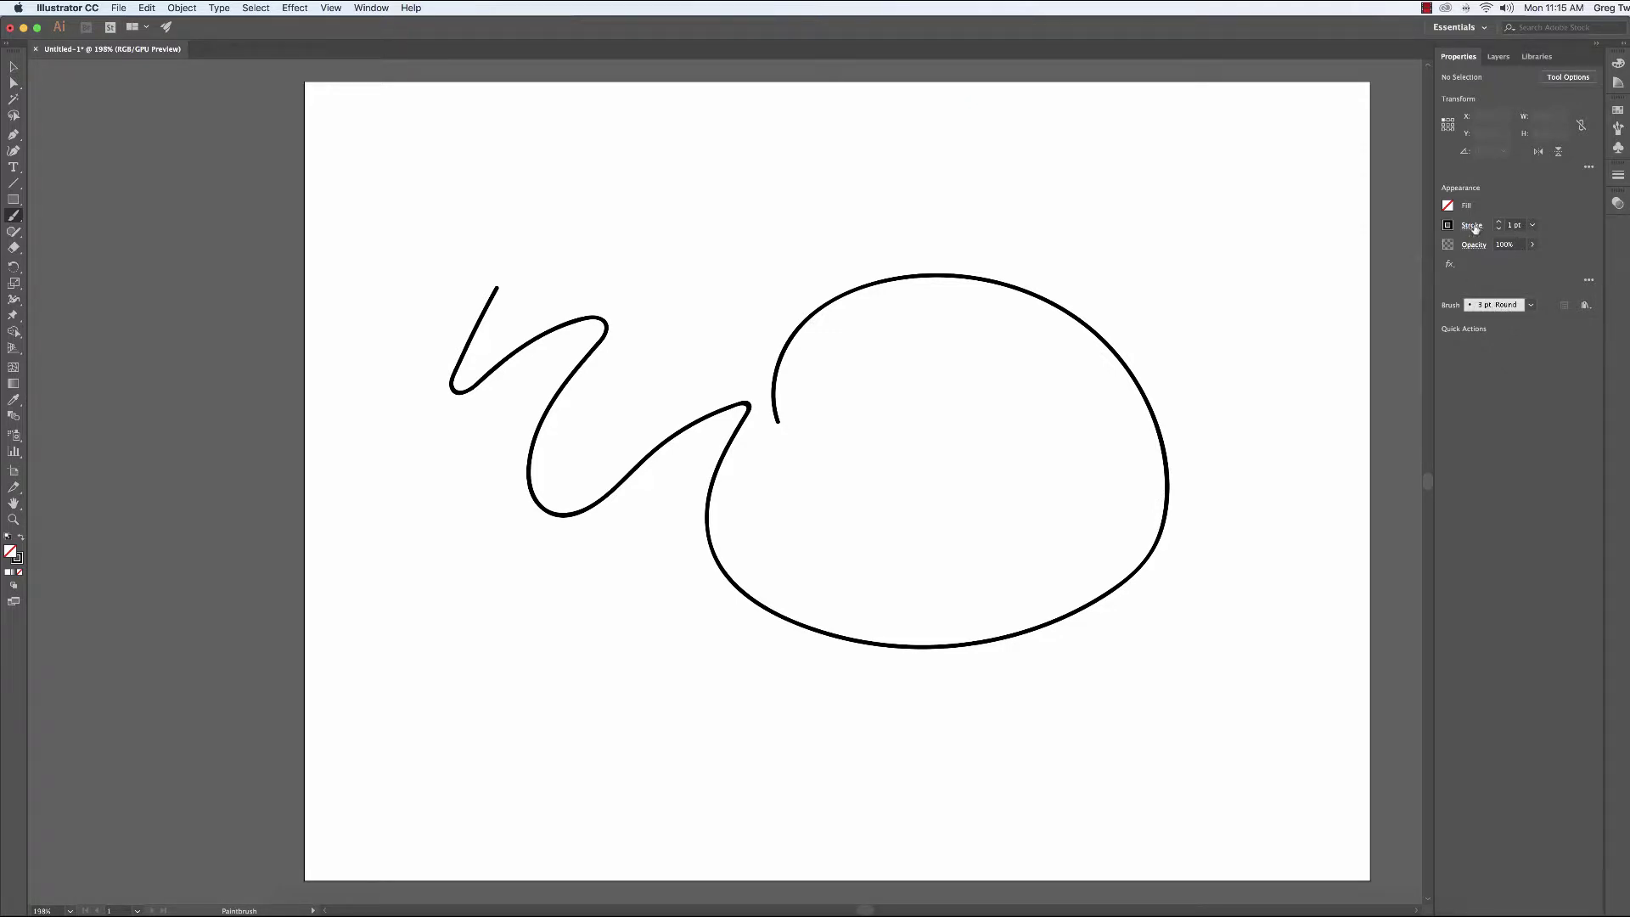
# Select the painted zigzag-and-loop path and set its stroke color to blue
pyautogui.click(13, 68)
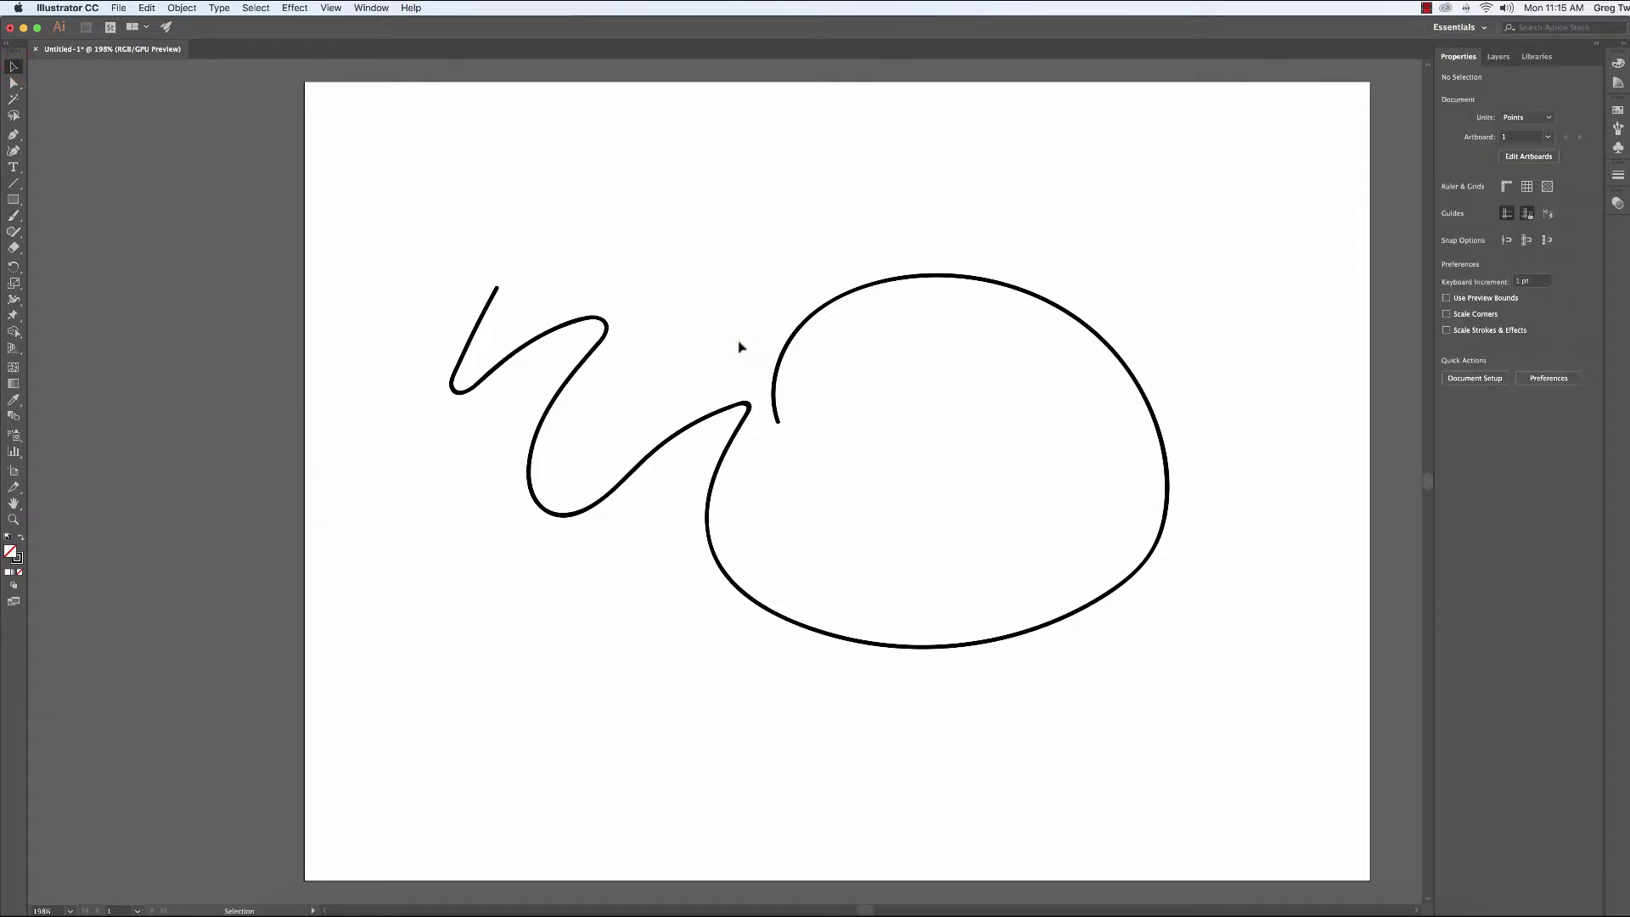
pyautogui.moveTo(725, 328); pyautogui.dragTo(848, 391)
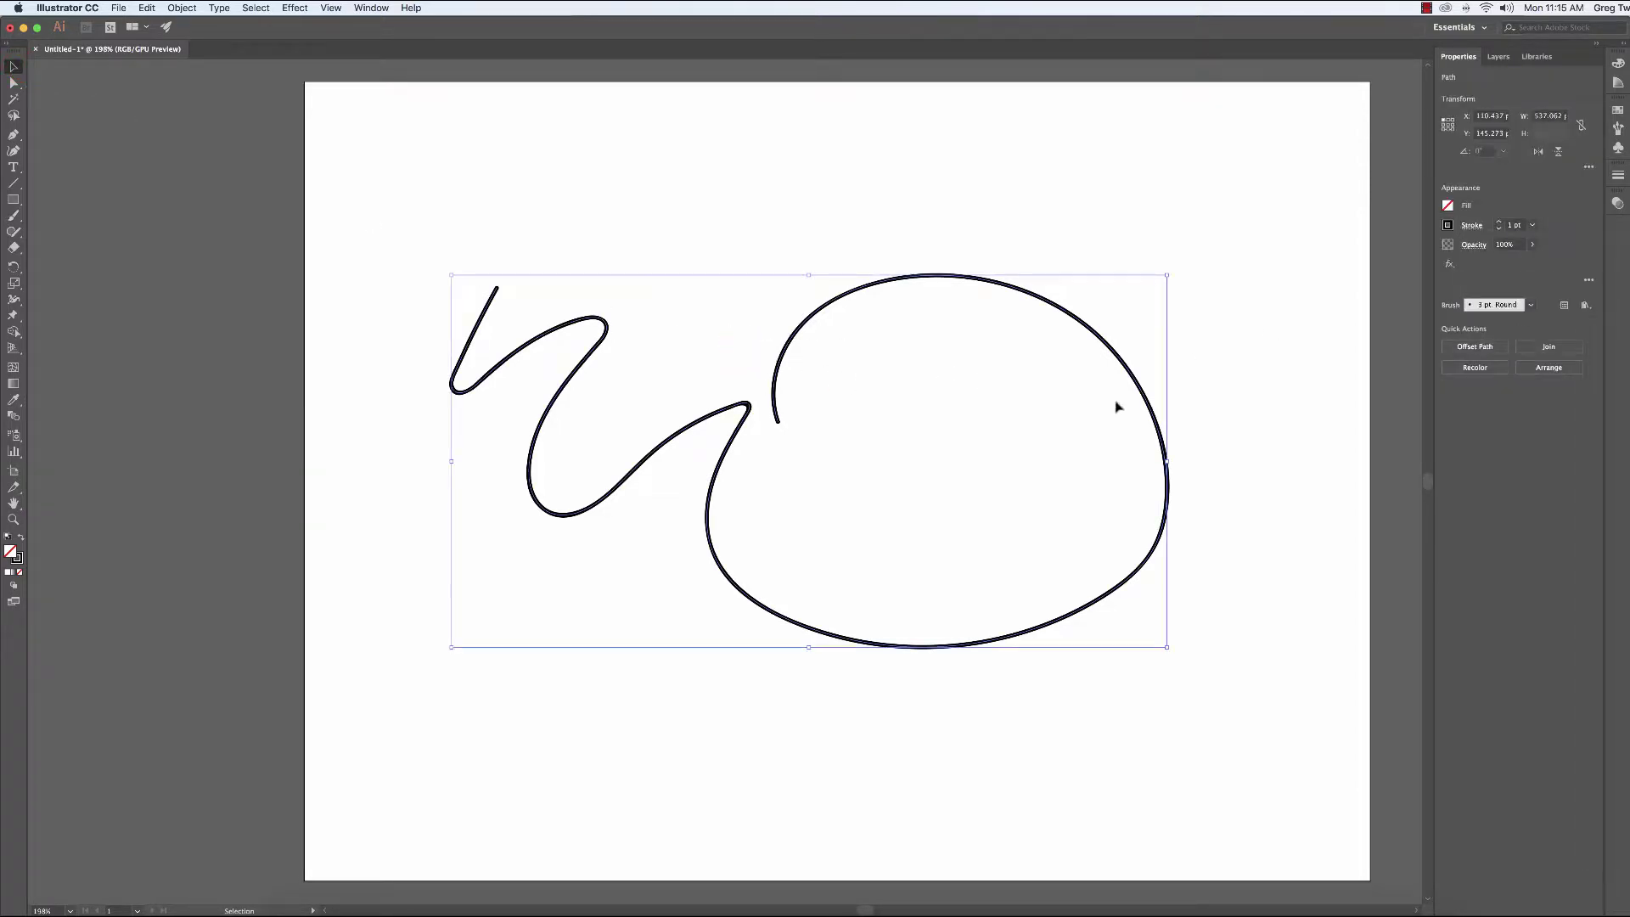
pyautogui.click(1448, 226)
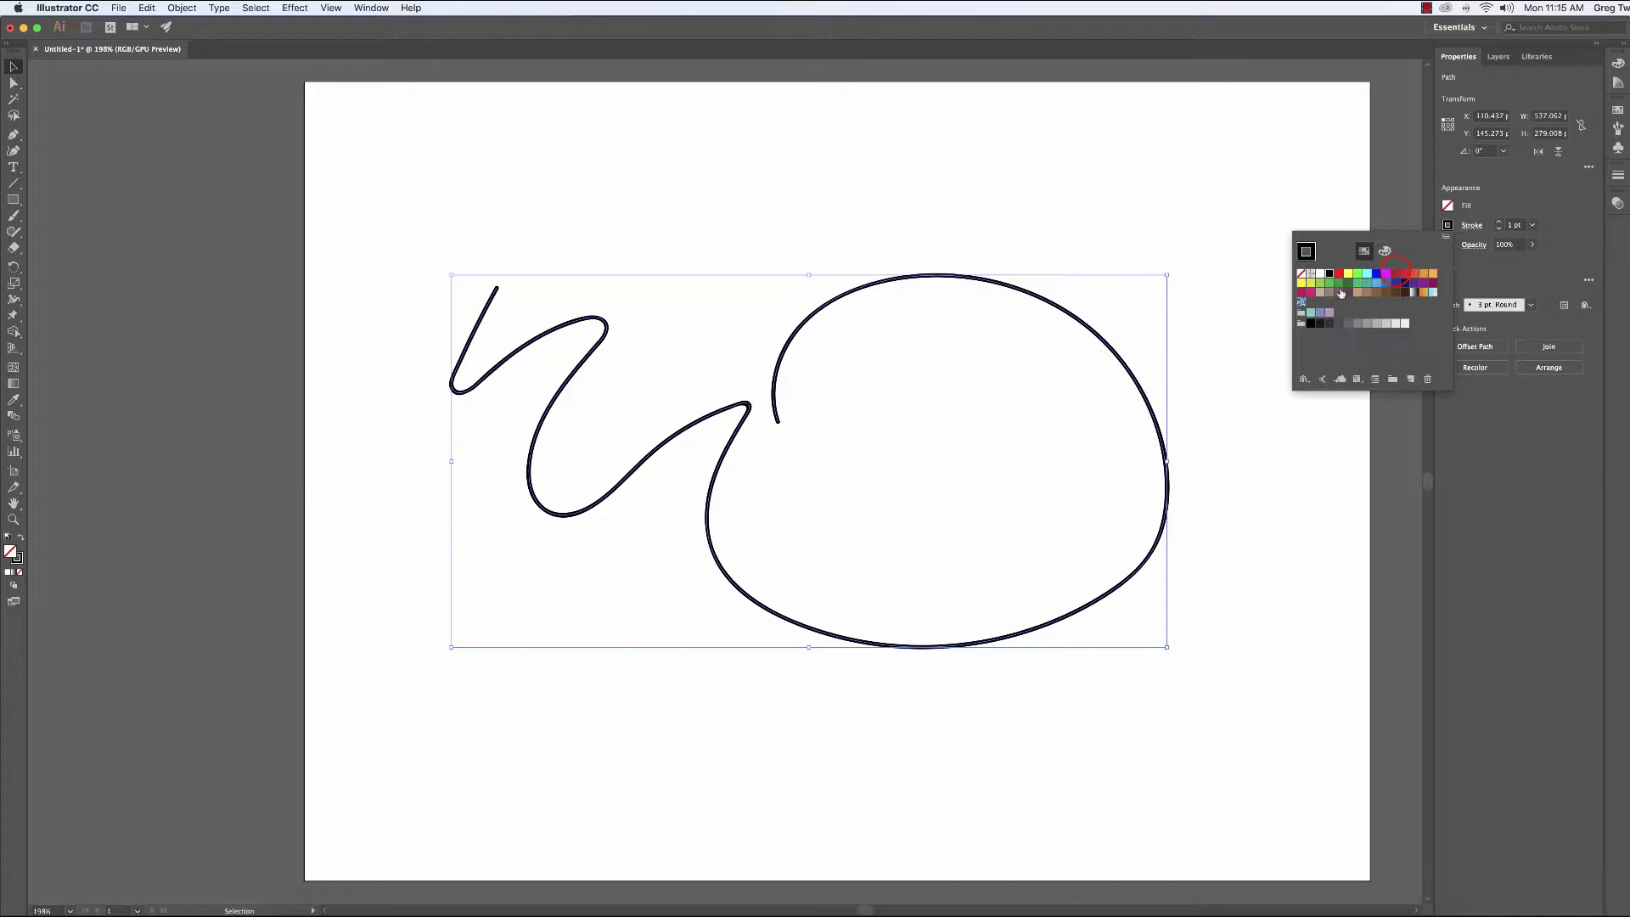
pyautogui.click(1396, 275)
pyautogui.click(1377, 274)
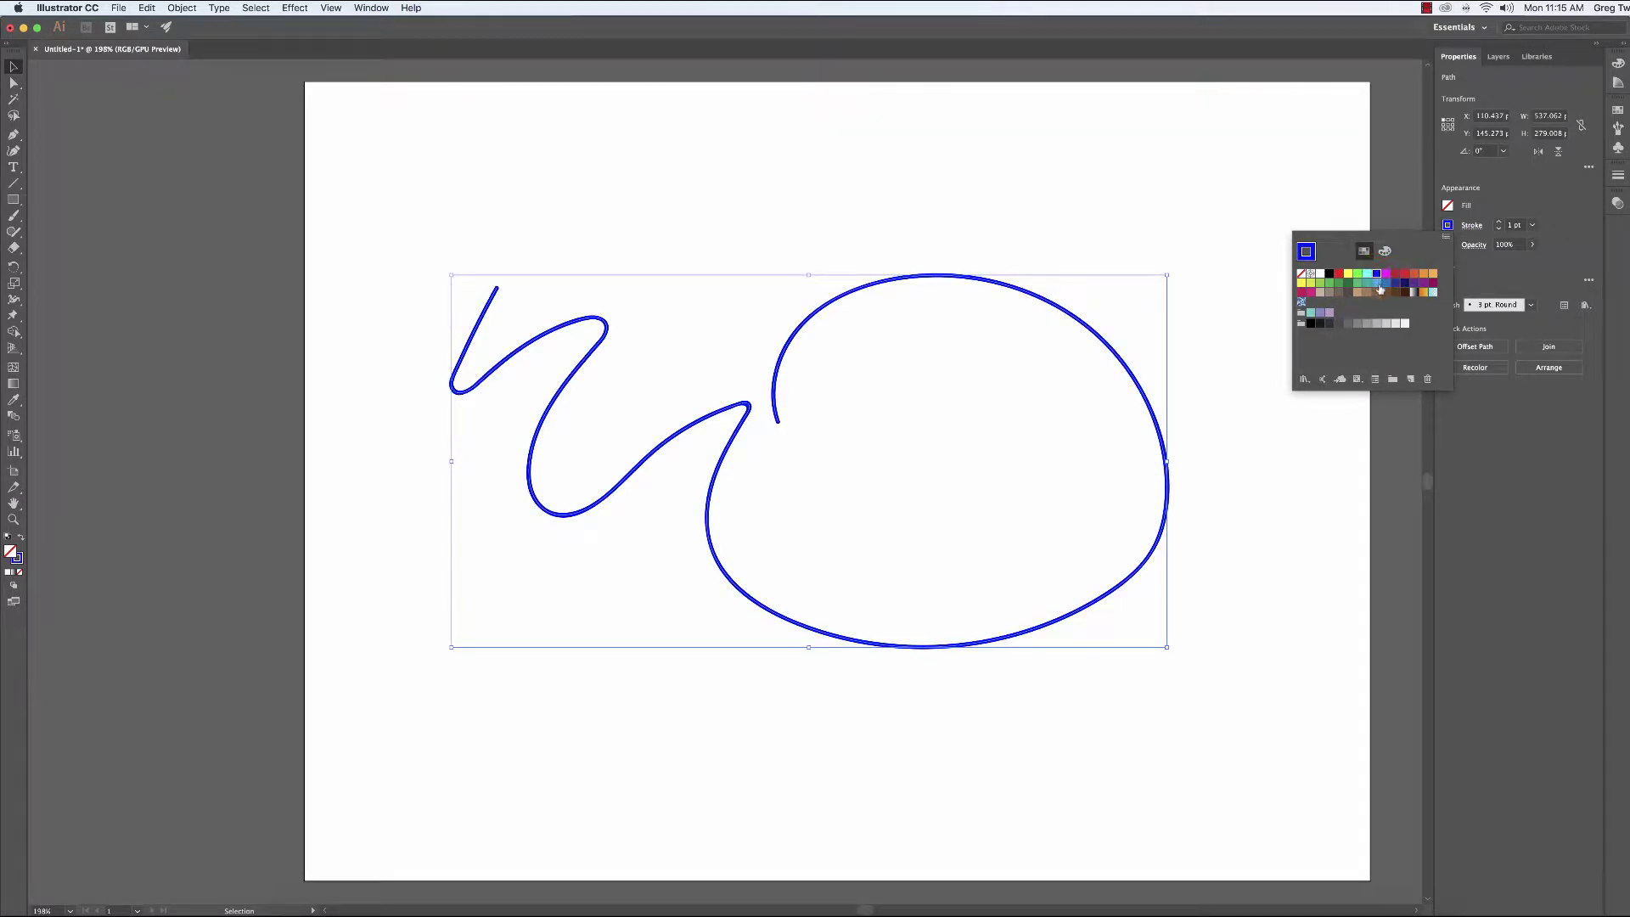
# Increase the selected blue path's stroke weight to 6 pt
pyautogui.click(1499, 222)
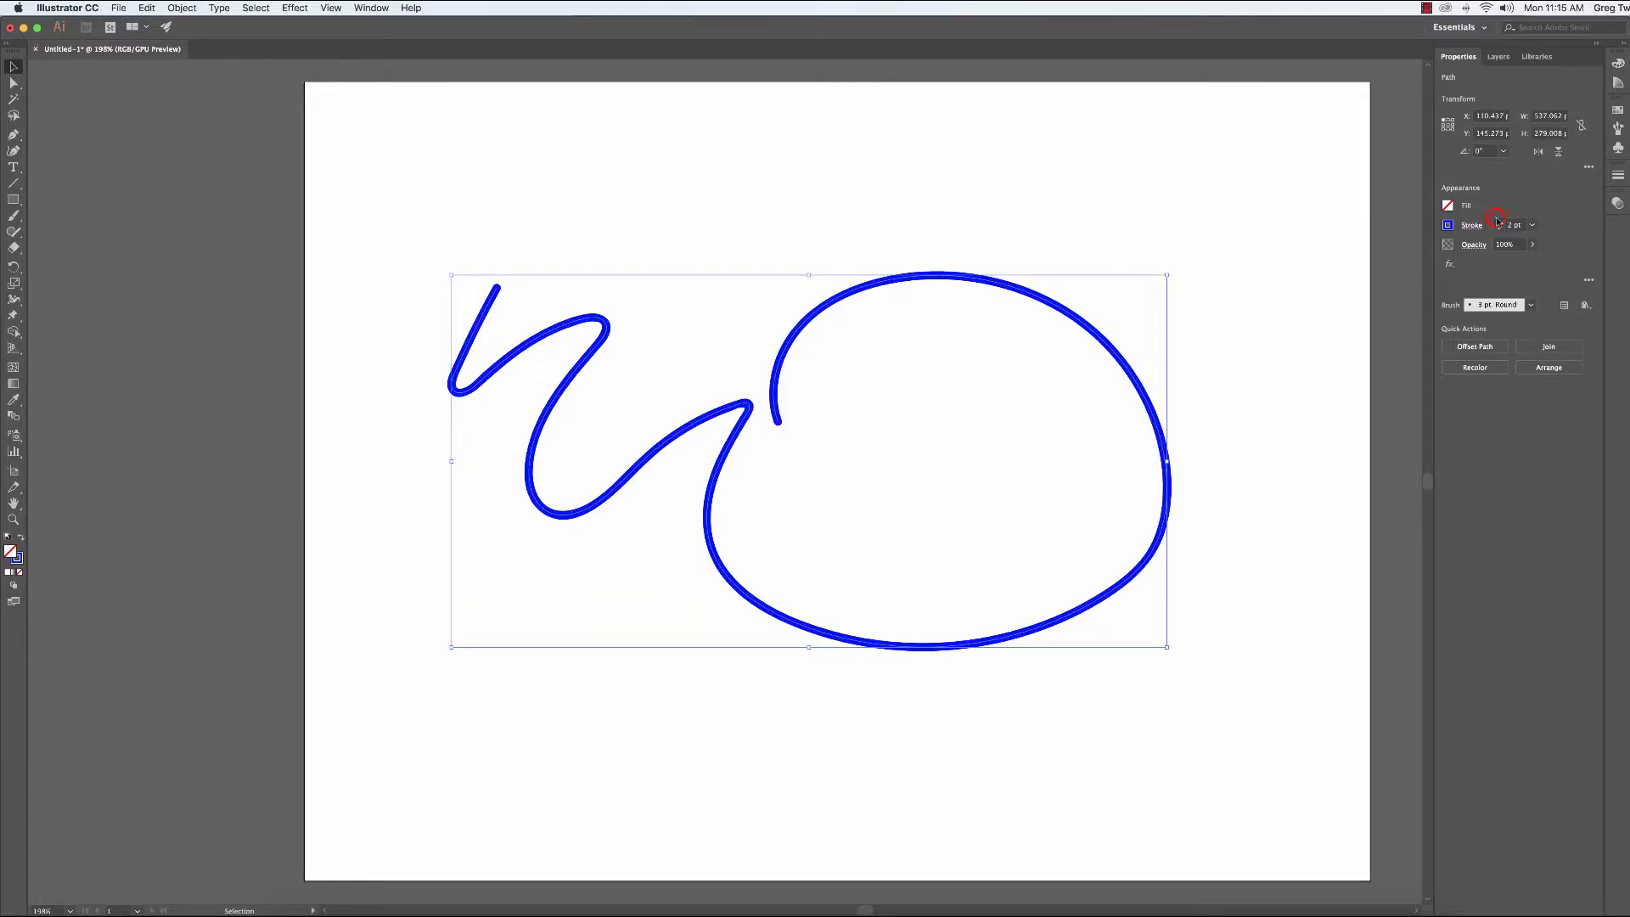
pyautogui.click(1499, 222)
pyautogui.click(1499, 222)
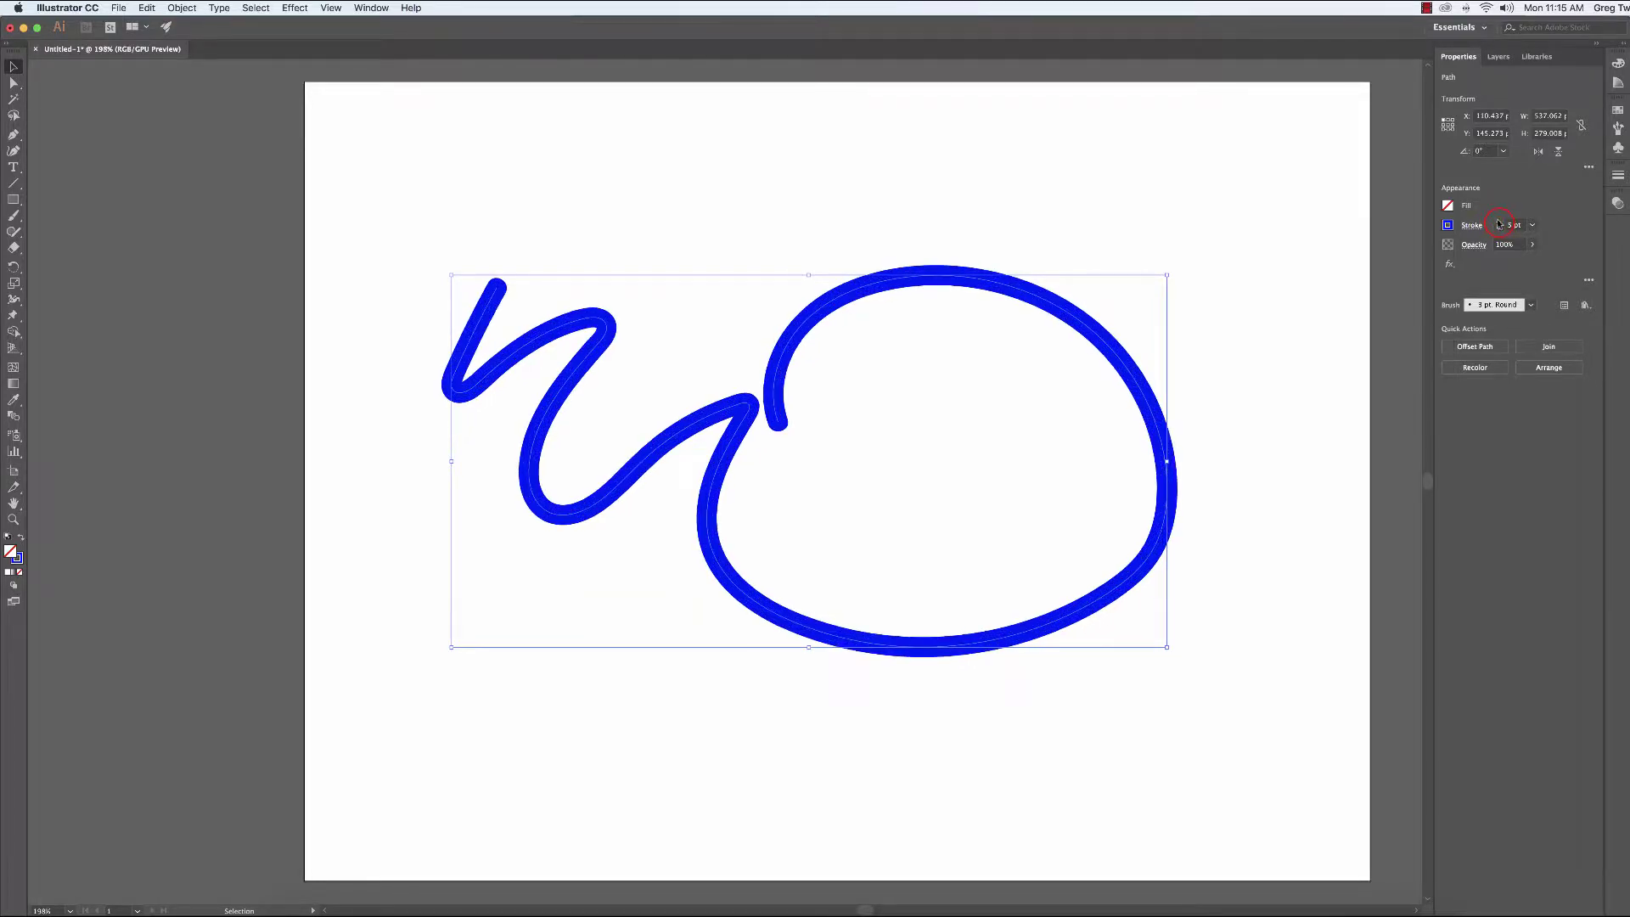
pyautogui.click(1499, 222)
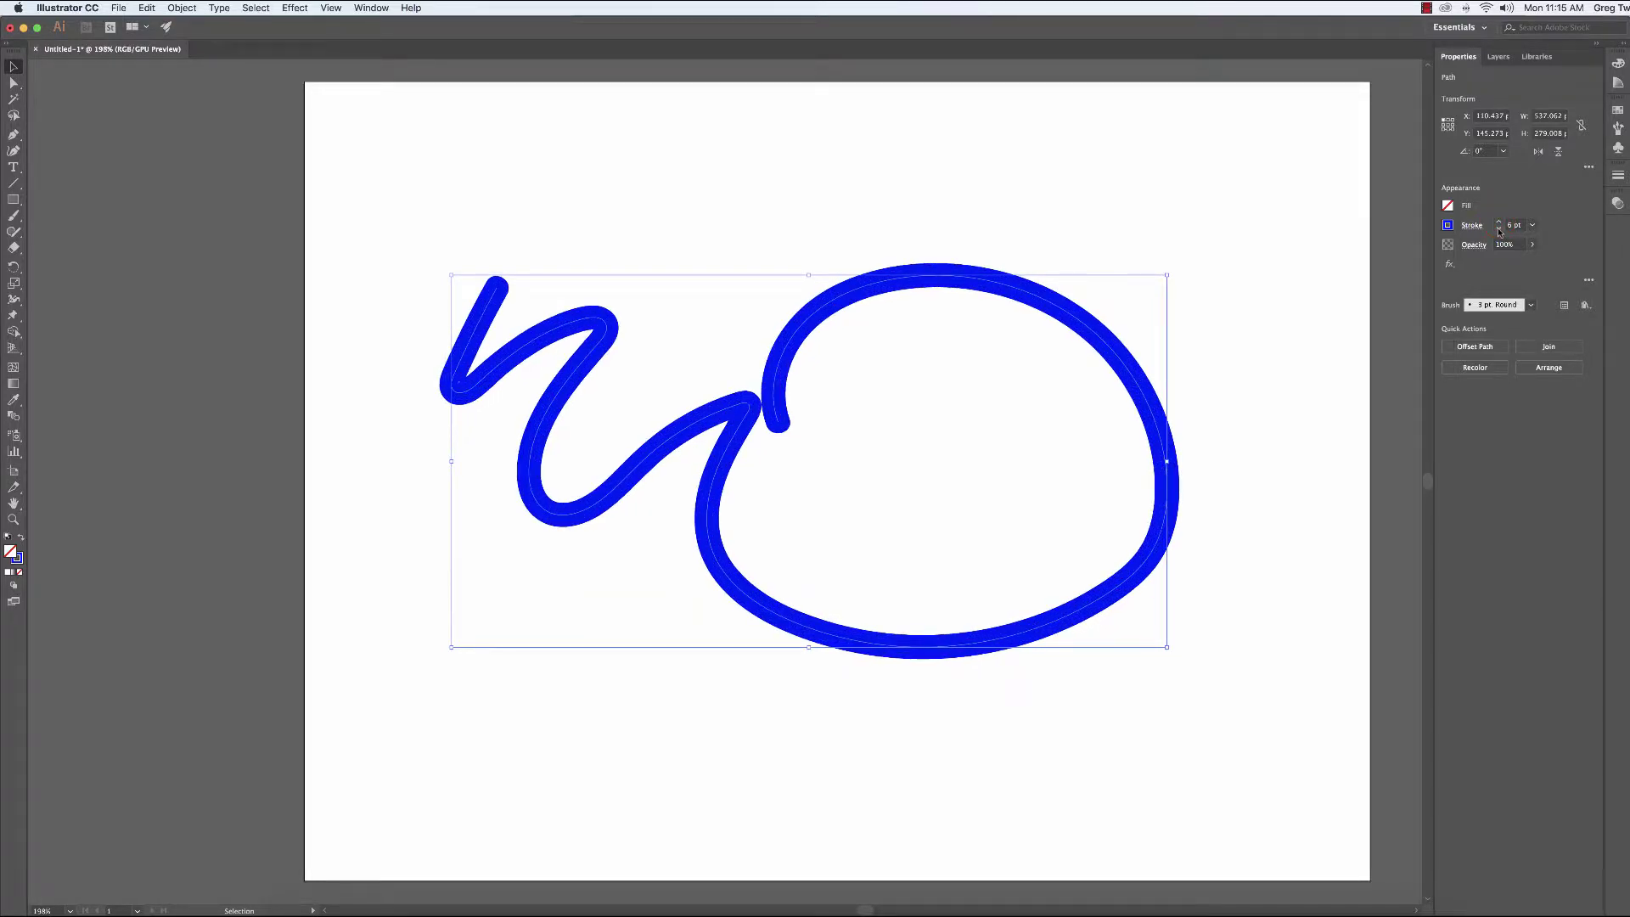
# Reduce the blue path's stroke weight to 1 pt and delete the path
pyautogui.click(1499, 228)
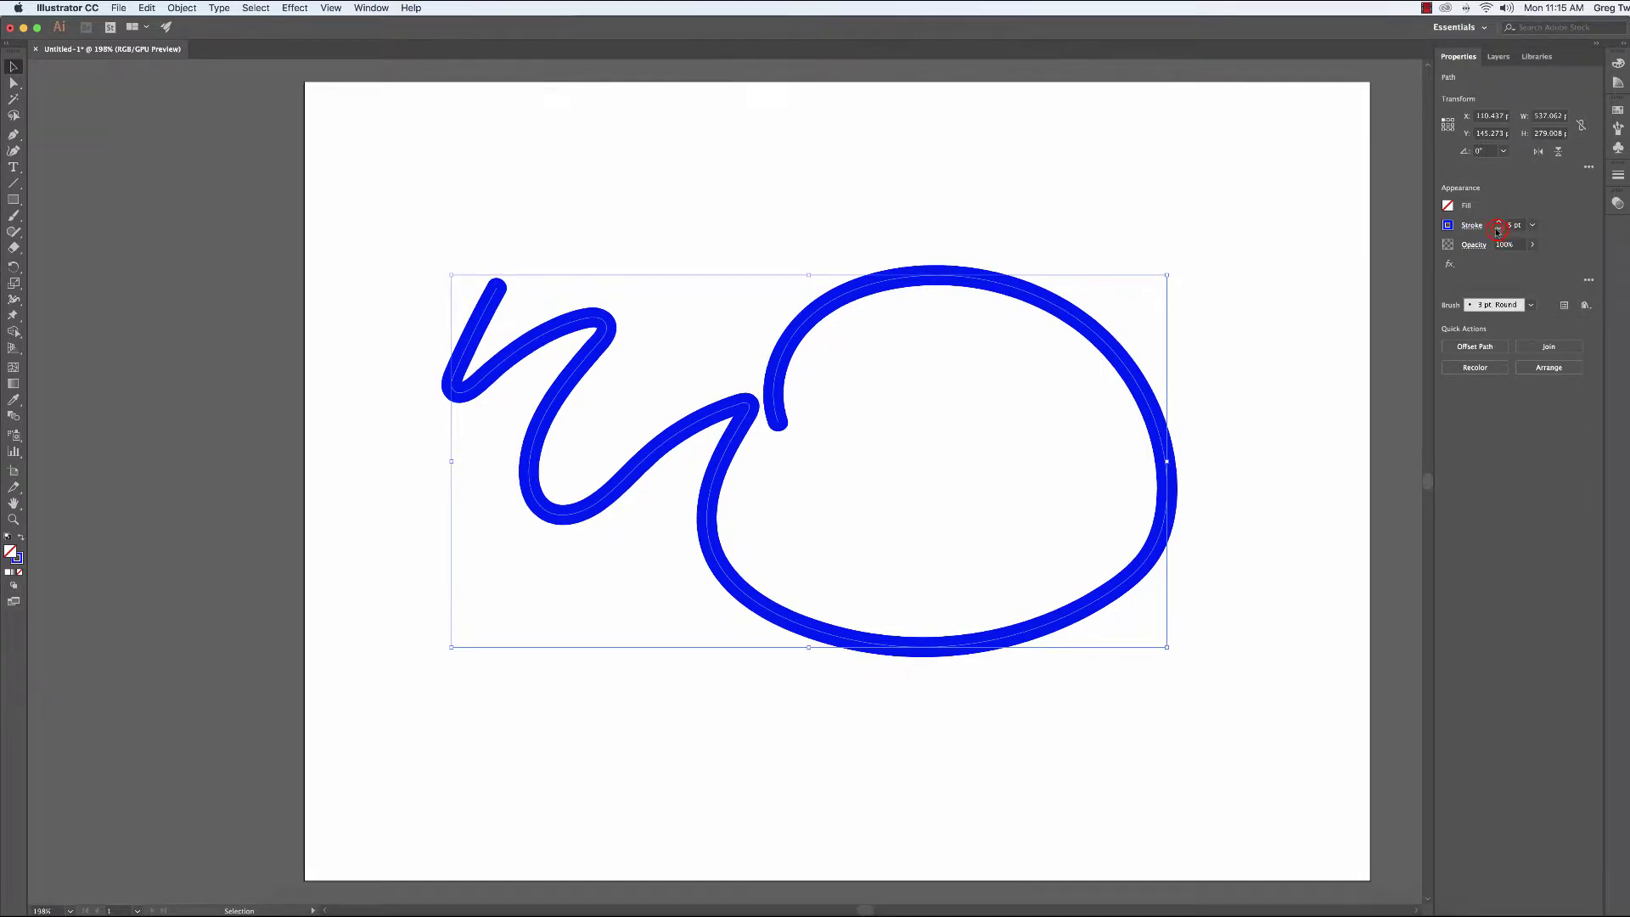
pyautogui.click(1498, 230)
pyautogui.click(1498, 230)
pyautogui.click(1498, 229)
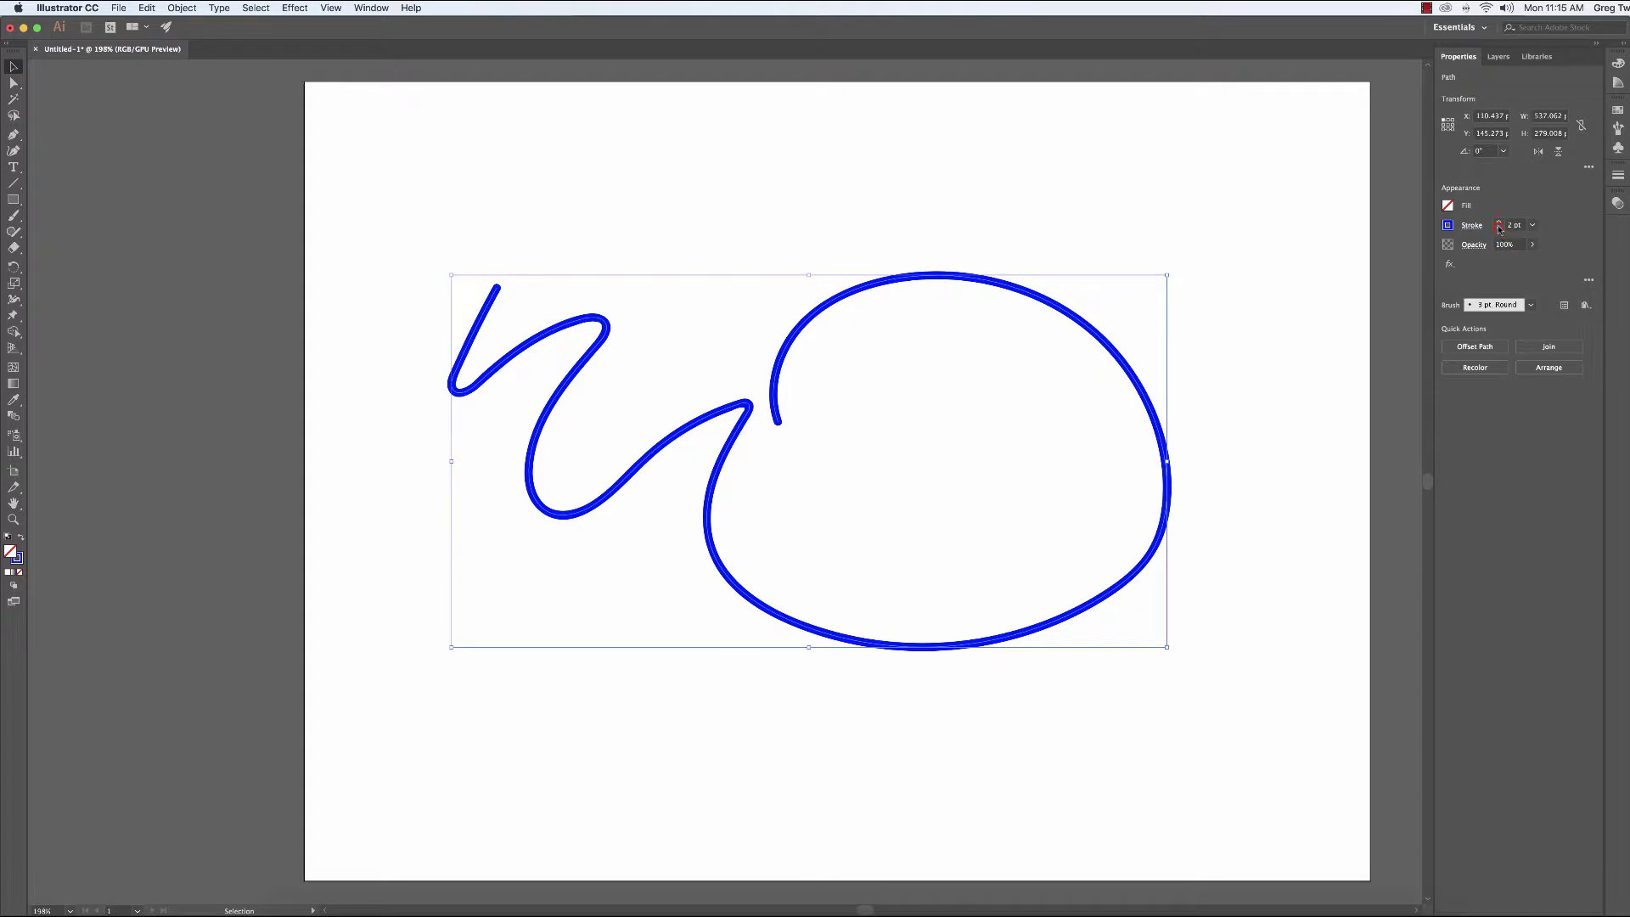
pyautogui.click(1499, 230)
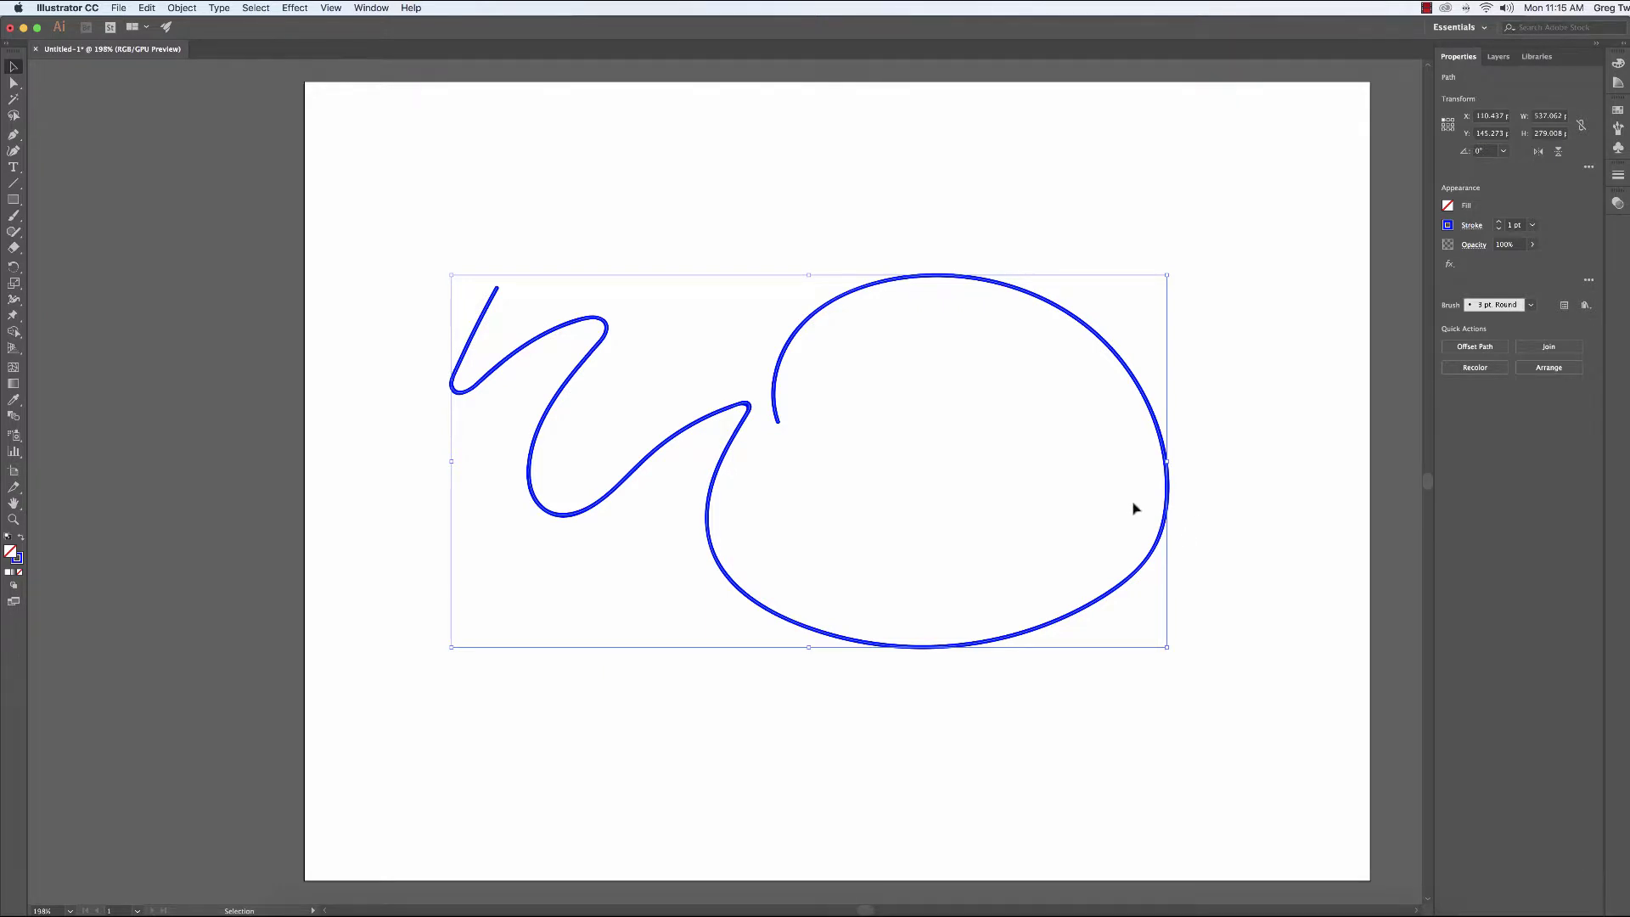
pyautogui.press('Delete')
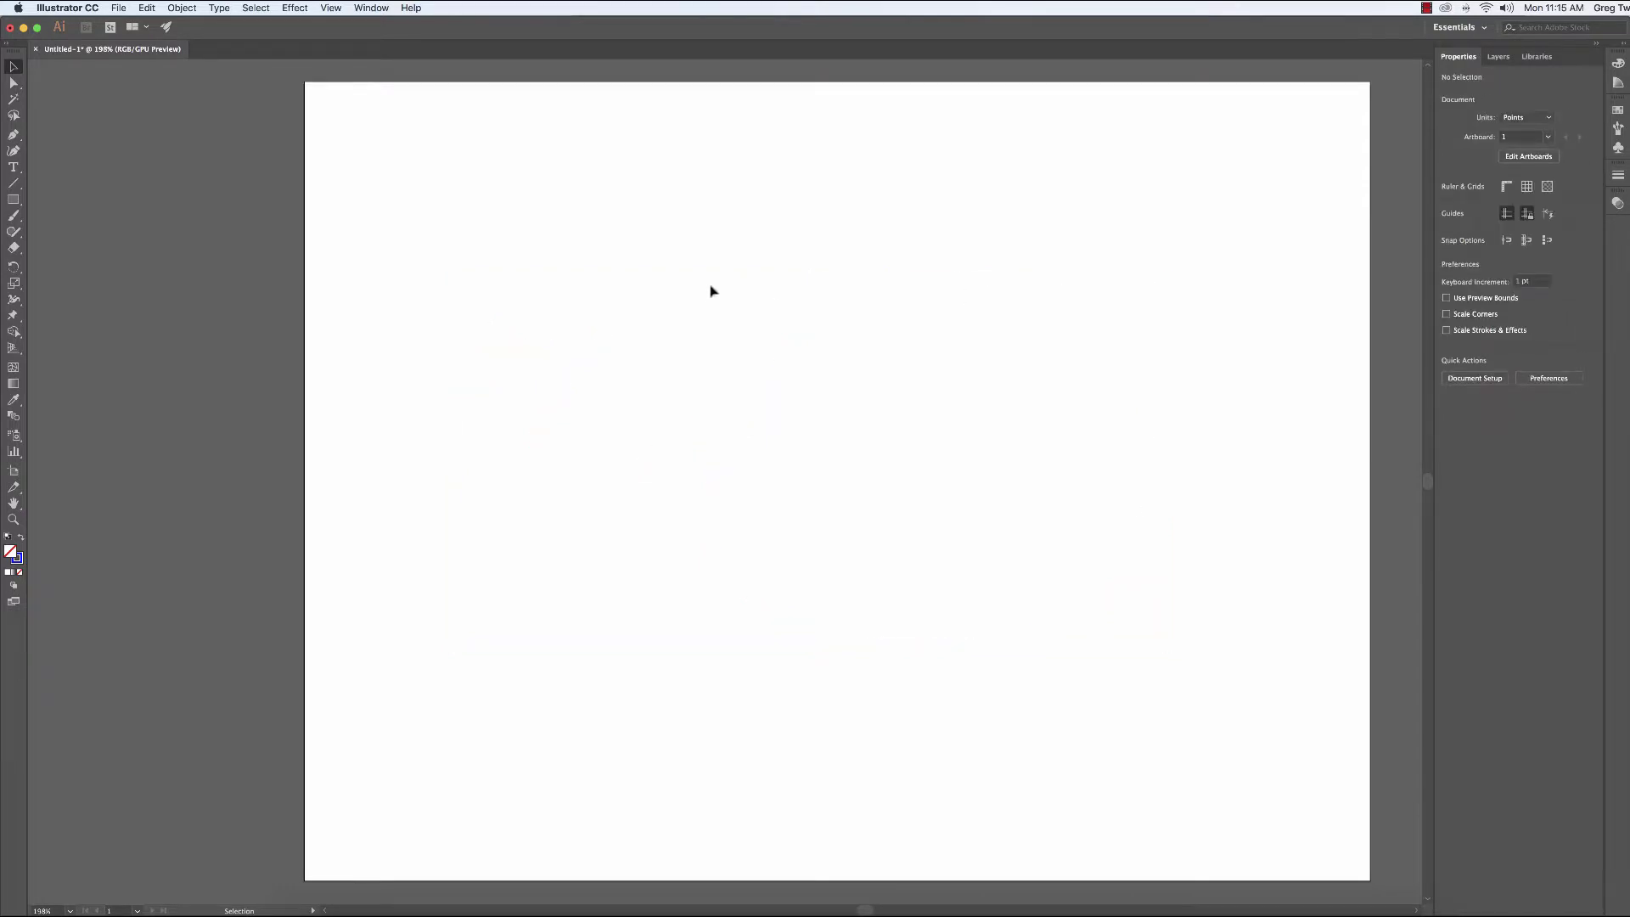
# Paint a freehand zigzag with the 3 pt. Oval brush, and a small angled stroke beside its sharp corner
pyautogui.click(13, 215)
pyautogui.click(1528, 306)
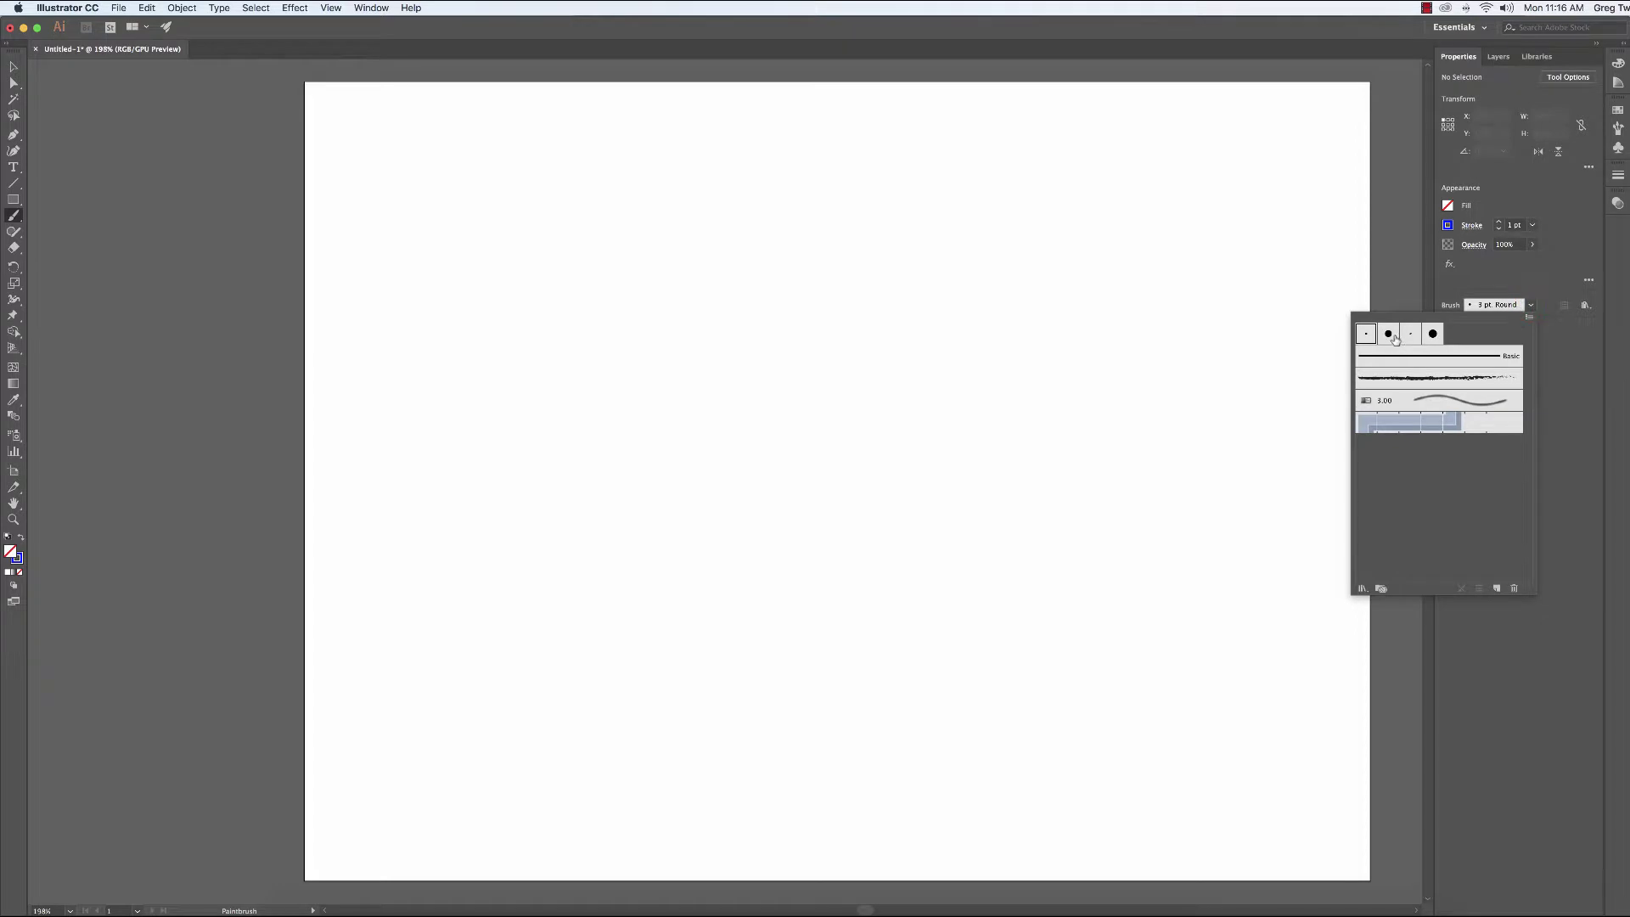
pyautogui.click(1410, 334)
pyautogui.click(630, 256)
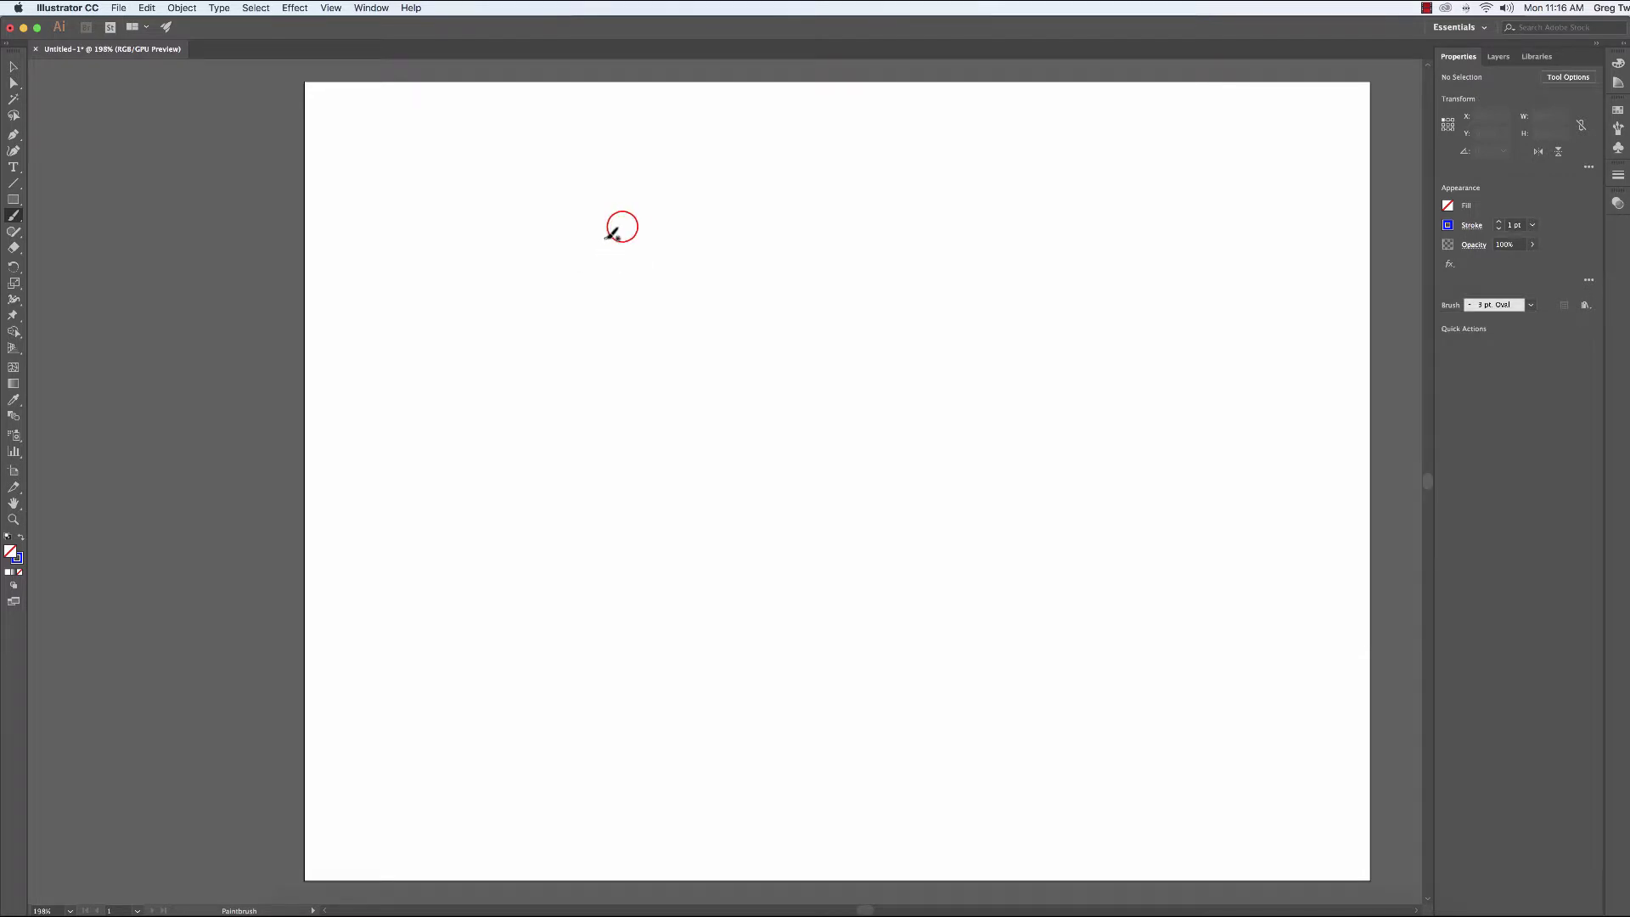
pyautogui.moveTo(620, 229)
pyautogui.mouseDown()
pyautogui.moveTo(536, 294)
pyautogui.moveTo(493, 363)
pyautogui.moveTo(666, 296)
pyautogui.moveTo(617, 364)
pyautogui.moveTo(628, 425)
pyautogui.moveTo(655, 423)
pyautogui.moveTo(773, 532)
pyautogui.moveTo(806, 511)
pyautogui.moveTo(746, 446)
pyautogui.moveTo(825, 400)
pyautogui.moveTo(805, 363)
pyautogui.mouseUp()
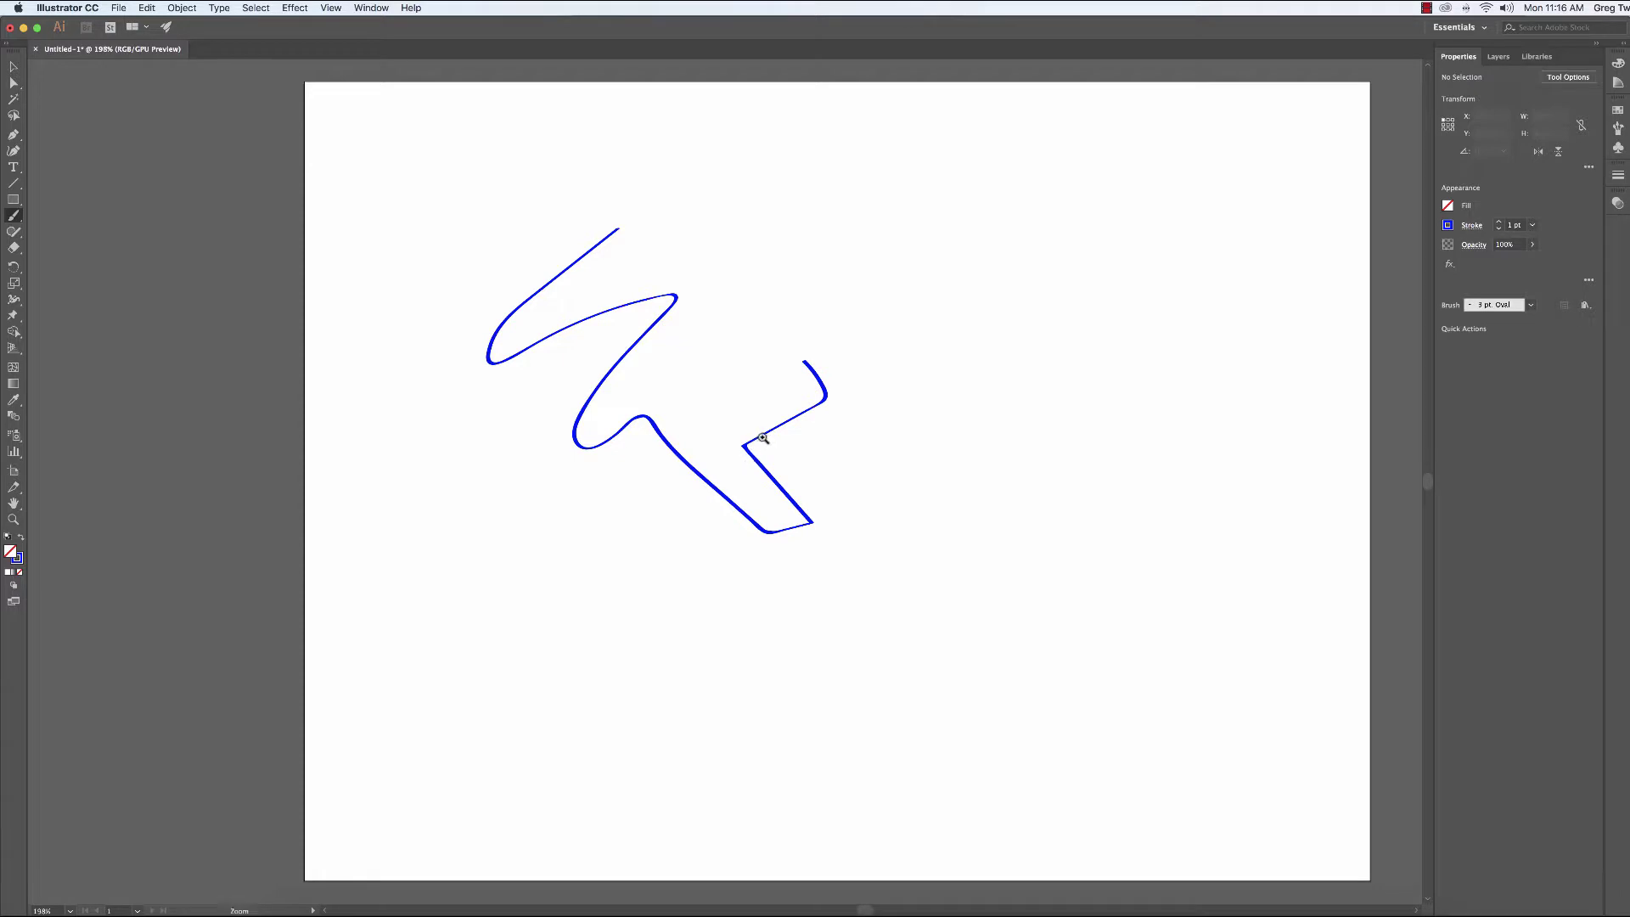
pyautogui.moveTo(711, 417)
pyautogui.mouseDown()
pyautogui.moveTo(823, 501)
pyautogui.moveTo(1216, 620)
pyautogui.moveTo(800, 509)
pyautogui.moveTo(726, 467)
pyautogui.mouseUp()
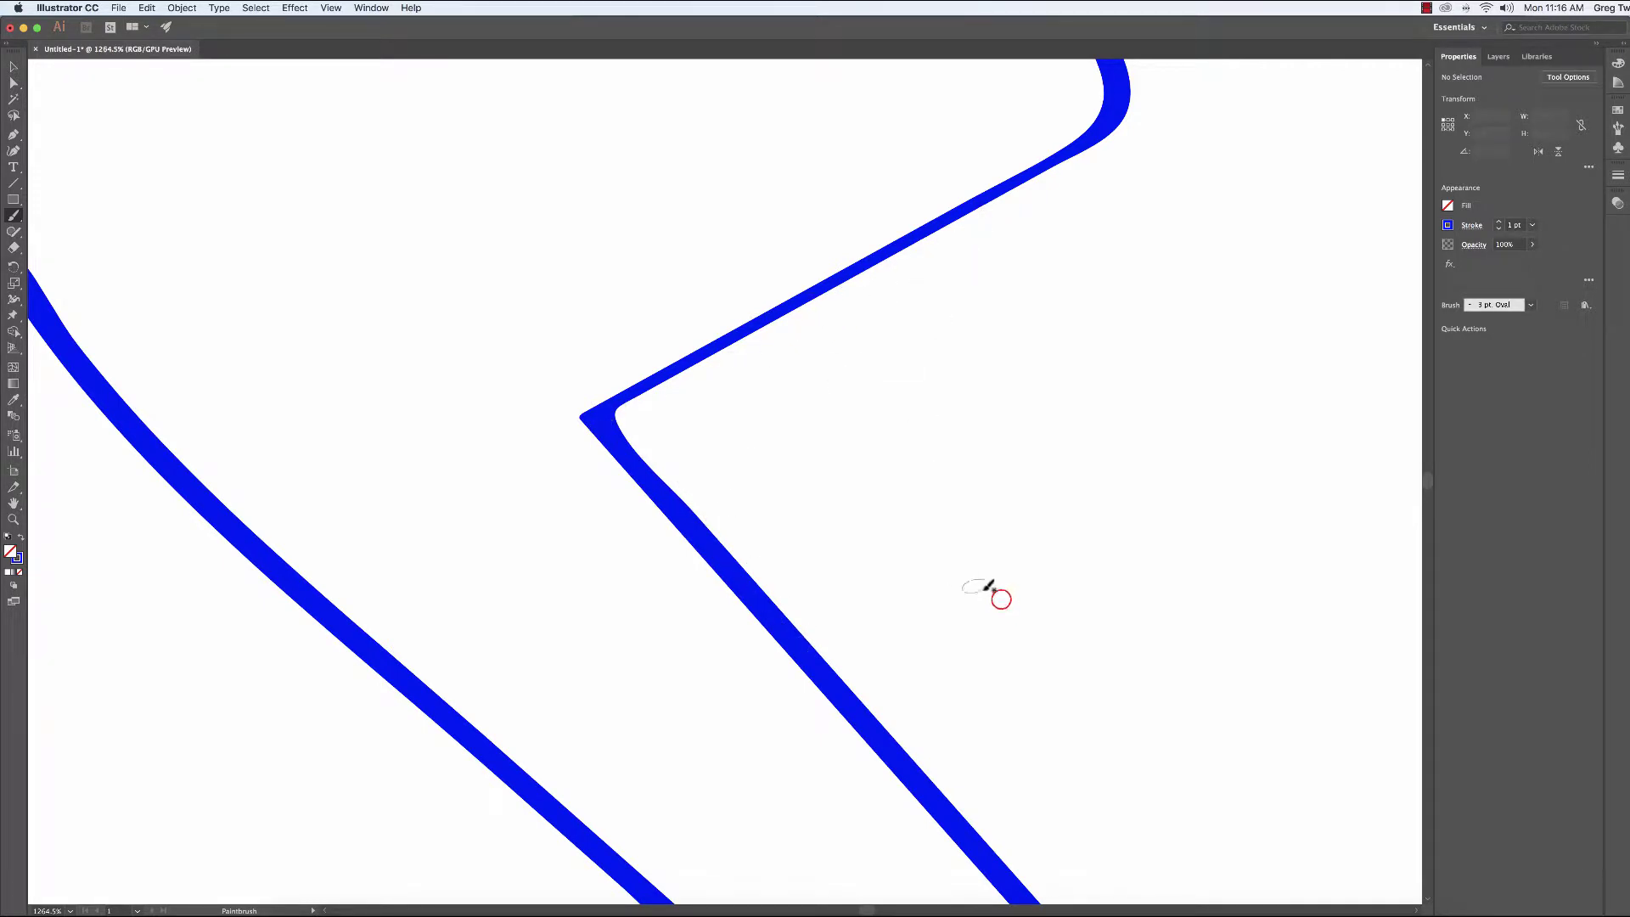
pyautogui.moveTo(1002, 599)
pyautogui.mouseDown()
pyautogui.moveTo(888, 481)
pyautogui.moveTo(1051, 416)
pyautogui.mouseUp()
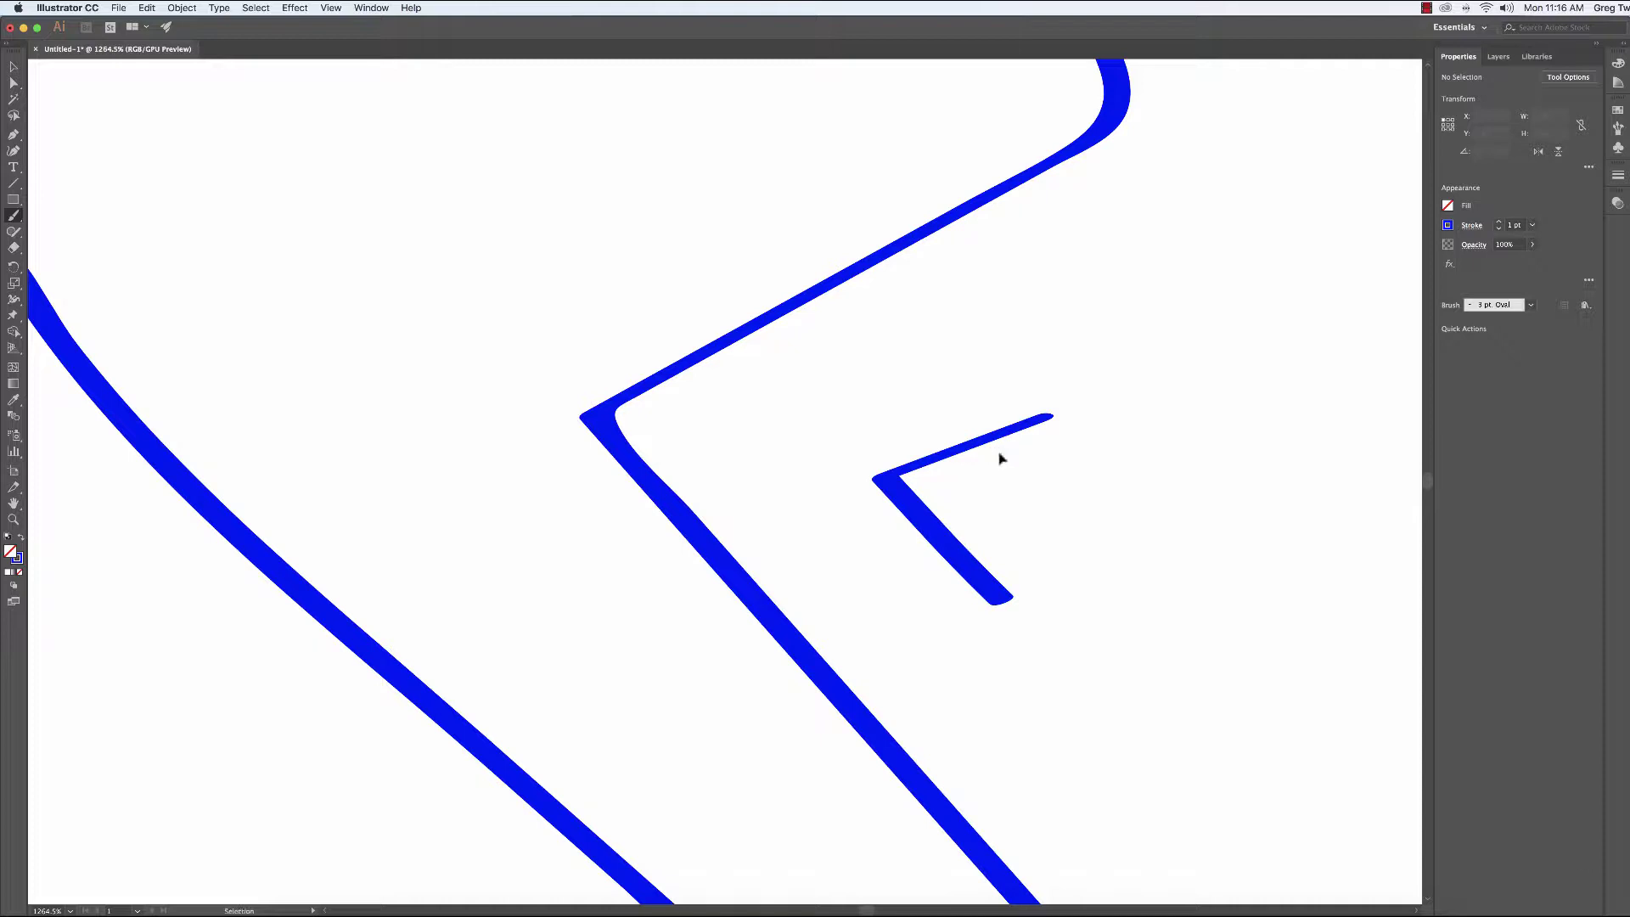
# Fit the artboard in view and delete all the strokes painted with the oval brush
pyautogui.press('super+0')
pyautogui.press('super+a')
pyautogui.press('Delete')
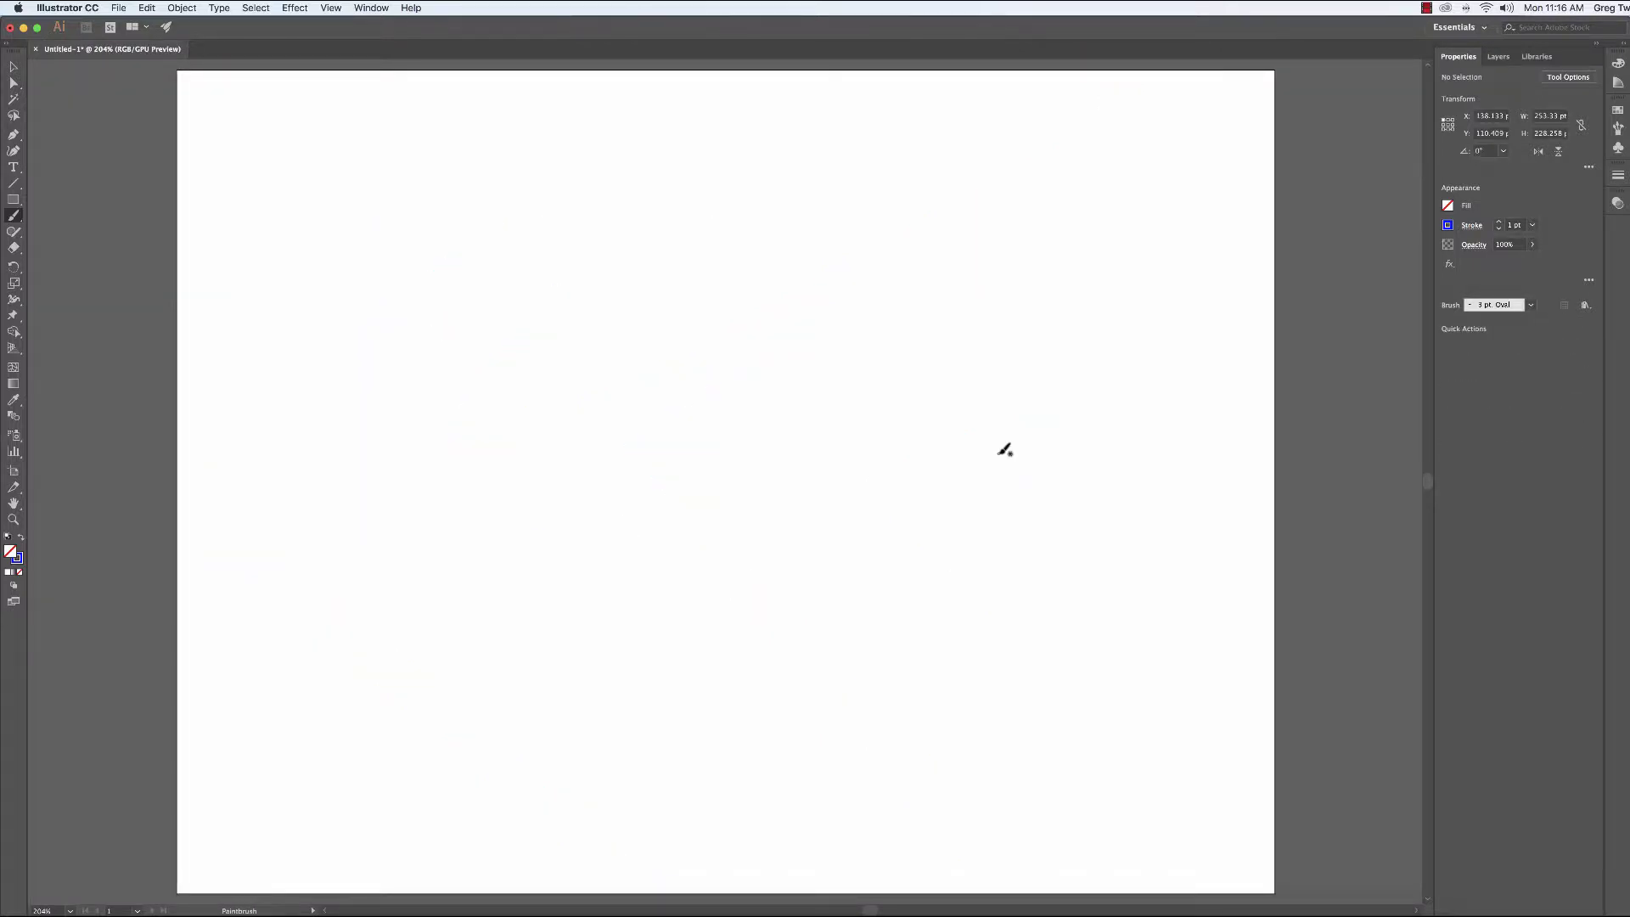
# Paint two small winding strokes and one long curvy stroke surrounding them, using the Touch Calligraphic Brush
pyautogui.click(1529, 305)
pyautogui.click(1434, 334)
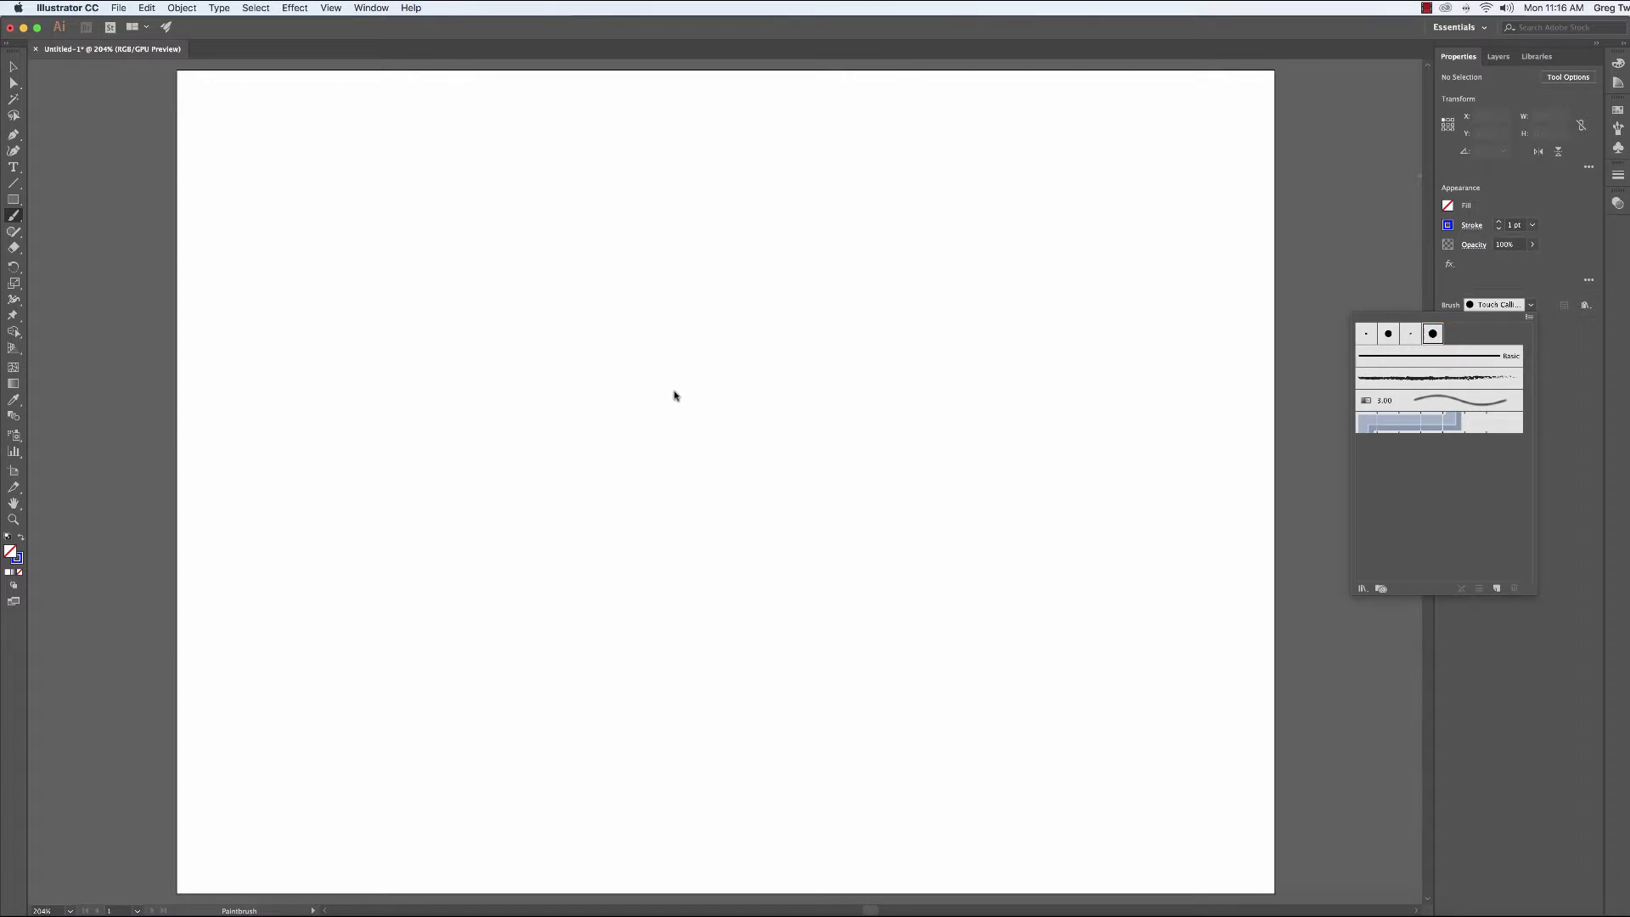
pyautogui.click(1434, 334)
pyautogui.click(645, 368)
pyautogui.click(567, 319)
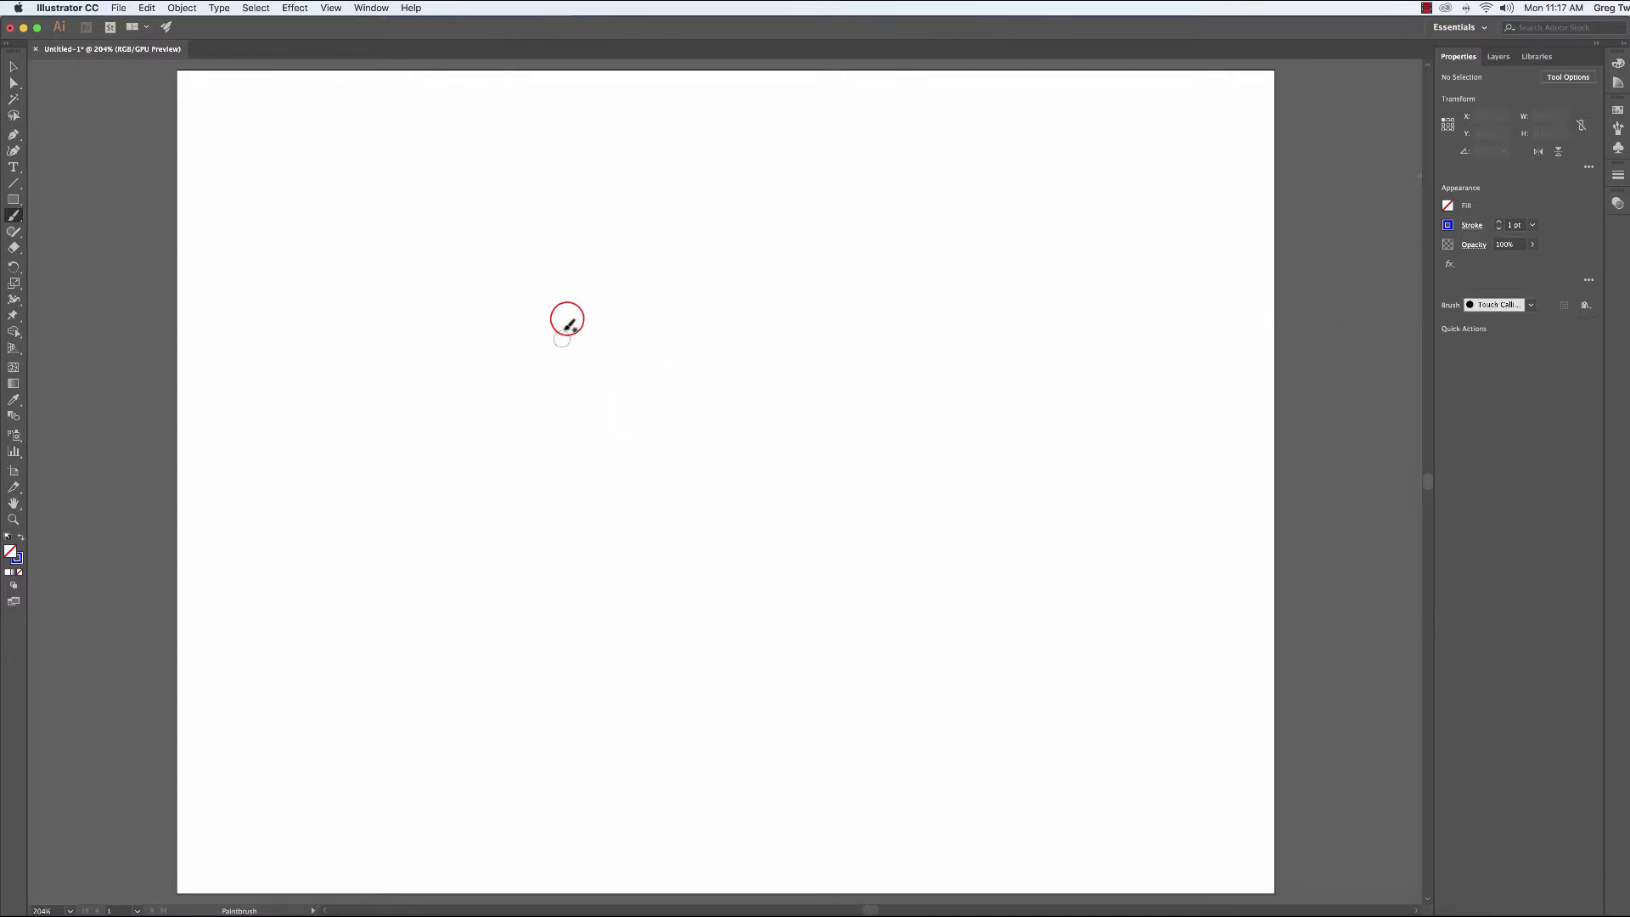
pyautogui.moveTo(567, 319)
pyautogui.mouseDown()
pyautogui.moveTo(621, 349)
pyautogui.moveTo(617, 379)
pyautogui.moveTo(564, 430)
pyautogui.moveTo(602, 497)
pyautogui.moveTo(693, 467)
pyautogui.moveTo(682, 414)
pyautogui.moveTo(785, 357)
pyautogui.mouseUp()
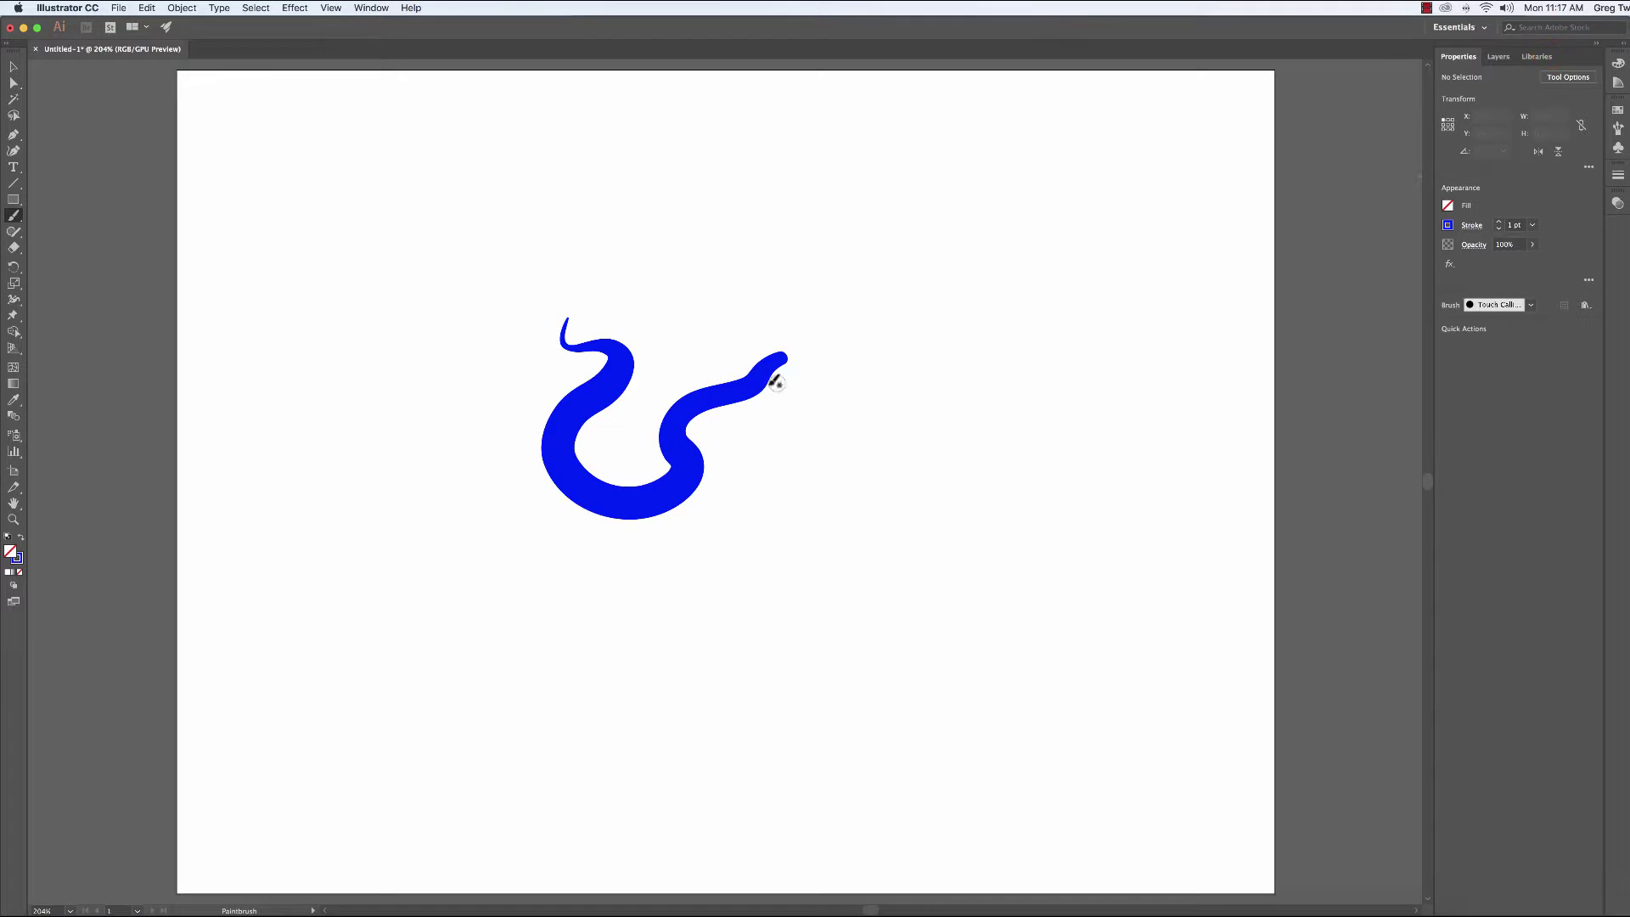
pyautogui.moveTo(811, 439)
pyautogui.mouseDown()
pyautogui.moveTo(800, 500)
pyautogui.moveTo(719, 559)
pyautogui.moveTo(748, 614)
pyautogui.moveTo(871, 600)
pyautogui.moveTo(856, 556)
pyautogui.moveTo(805, 562)
pyautogui.mouseUp()
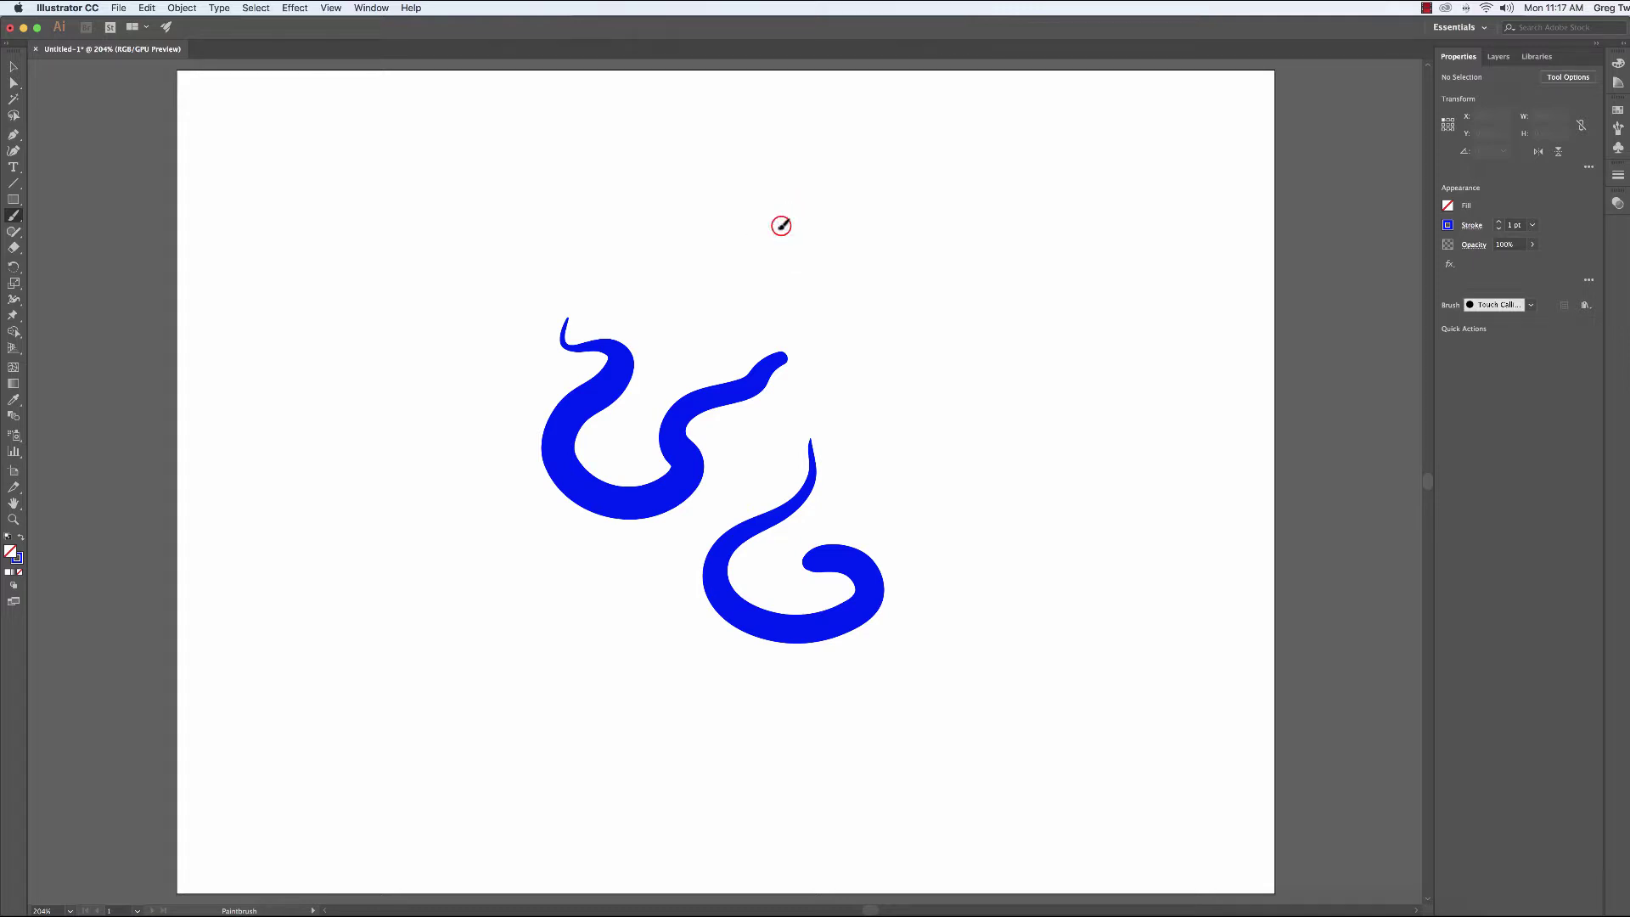
pyautogui.moveTo(780, 229); pyautogui.dragTo(765, 244)
pyautogui.moveTo(706, 297)
pyautogui.mouseDown()
pyautogui.moveTo(665, 302)
pyautogui.moveTo(581, 255)
pyautogui.moveTo(520, 291)
pyautogui.moveTo(509, 344)
pyautogui.moveTo(532, 386)
pyautogui.moveTo(470, 476)
pyautogui.moveTo(652, 595)
pyautogui.moveTo(715, 681)
pyautogui.moveTo(883, 670)
pyautogui.moveTo(943, 556)
pyautogui.moveTo(853, 472)
pyautogui.moveTo(818, 392)
pyautogui.moveTo(805, 283)
pyautogui.moveTo(849, 197)
pyautogui.moveTo(883, 176)
pyautogui.mouseUp()
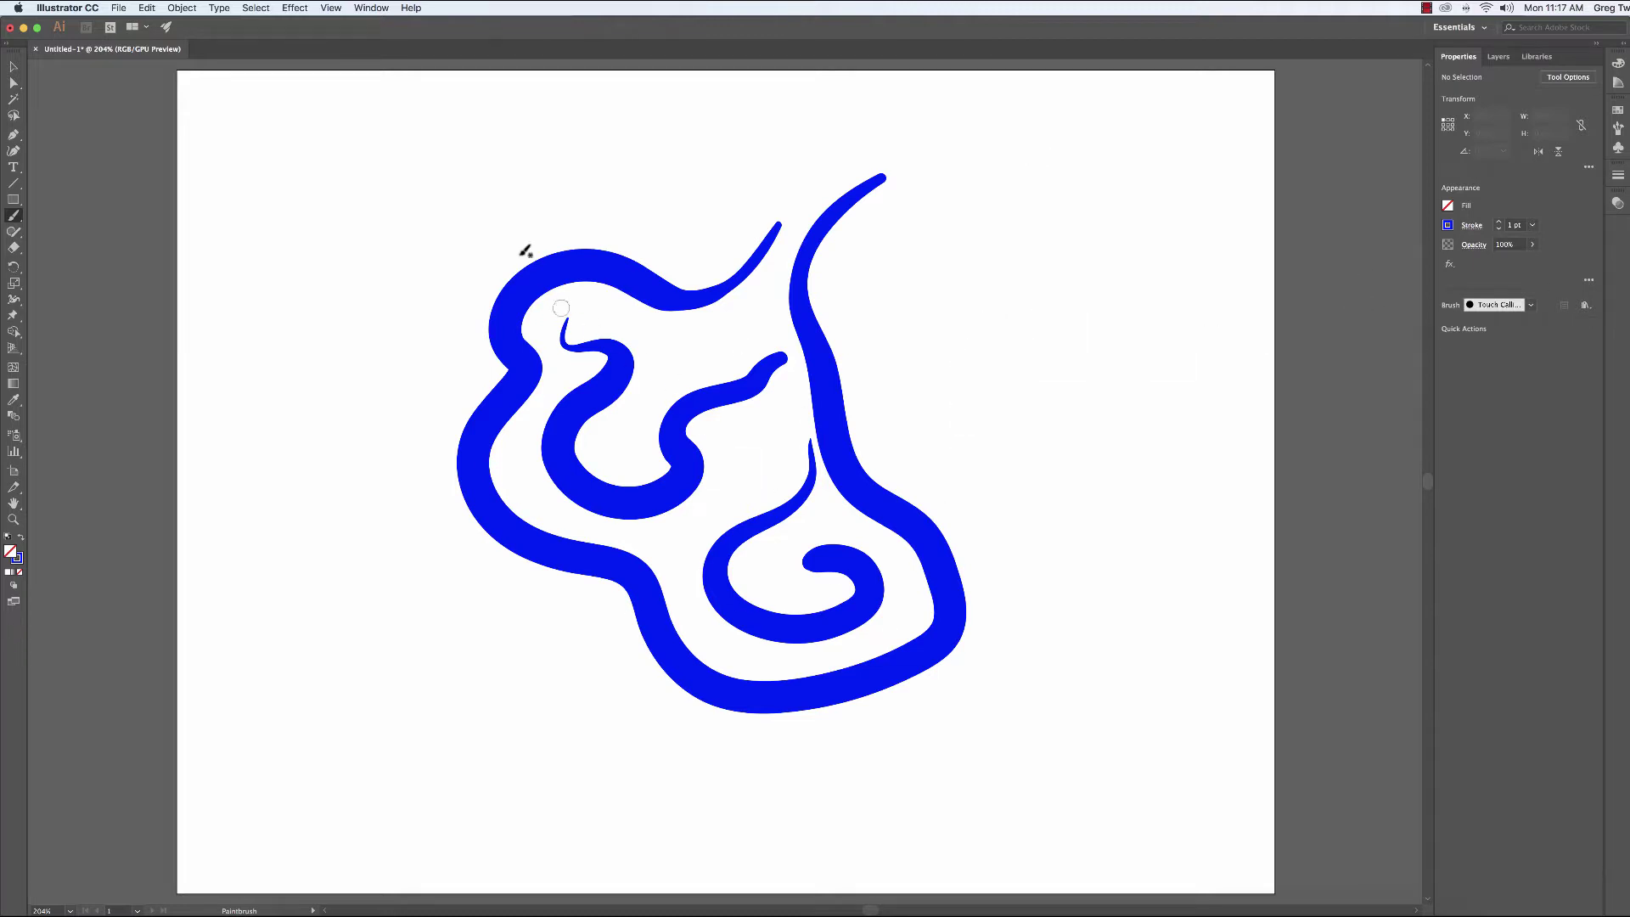
pyautogui.click(1531, 306)
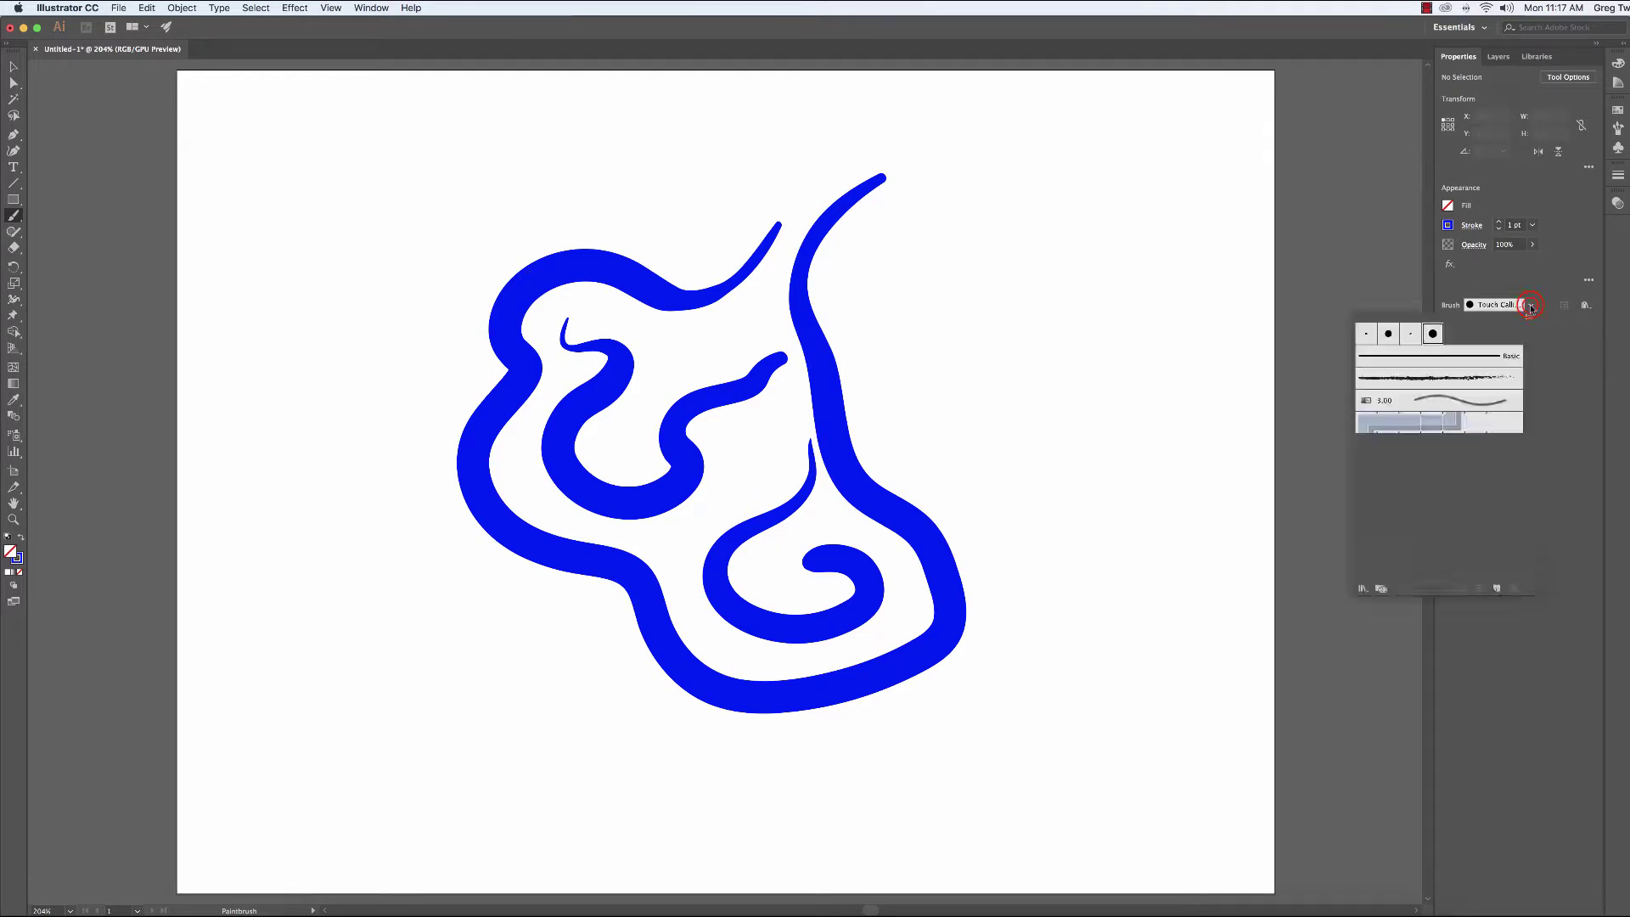
pyautogui.click(1531, 306)
pyautogui.click(1531, 306)
pyautogui.click(1532, 306)
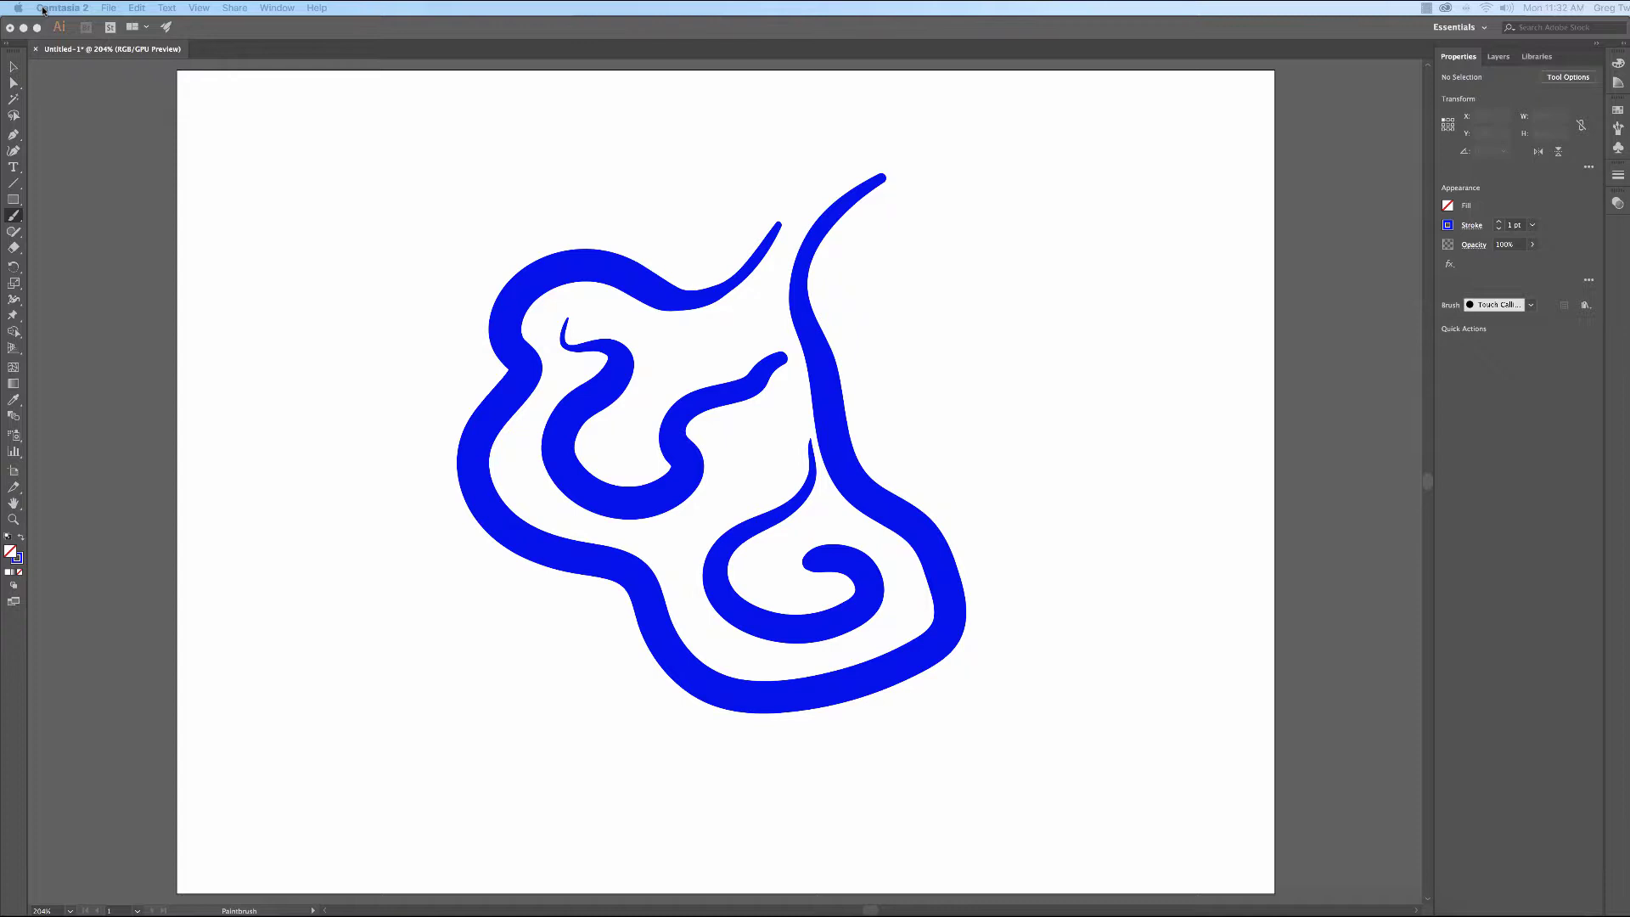
# Clear the artboard by deleting all the blue calligraphic strokes
pyautogui.click(1029, 535)
pyautogui.click(1029, 535)
pyautogui.press('super+a')
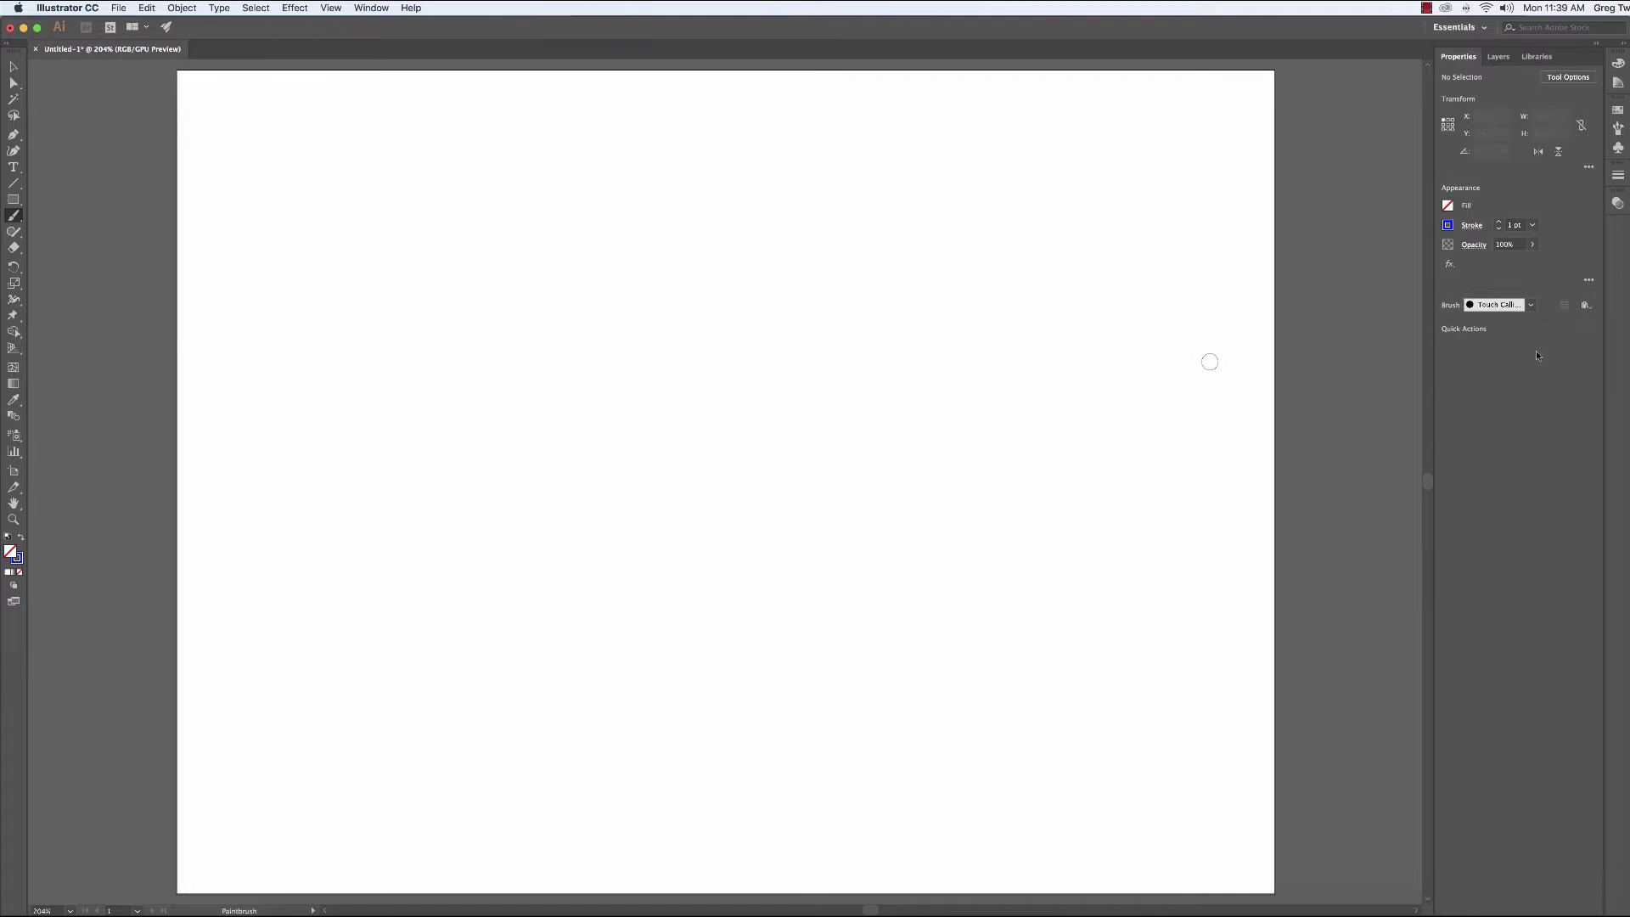
pyautogui.click(1531, 305)
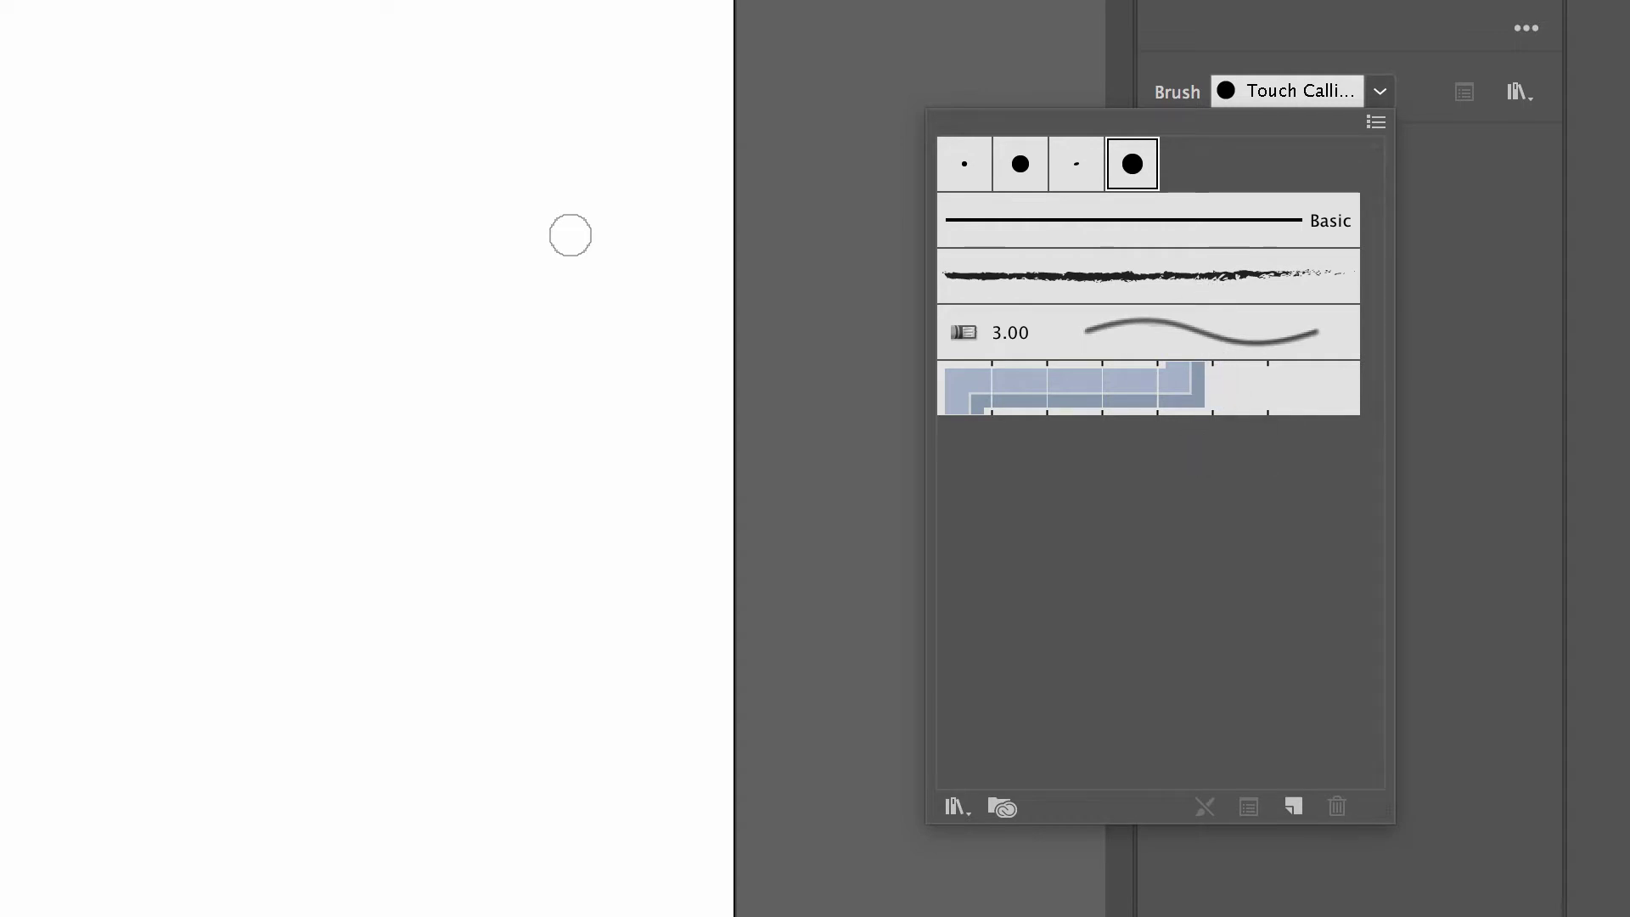
pyautogui.click(955, 807)
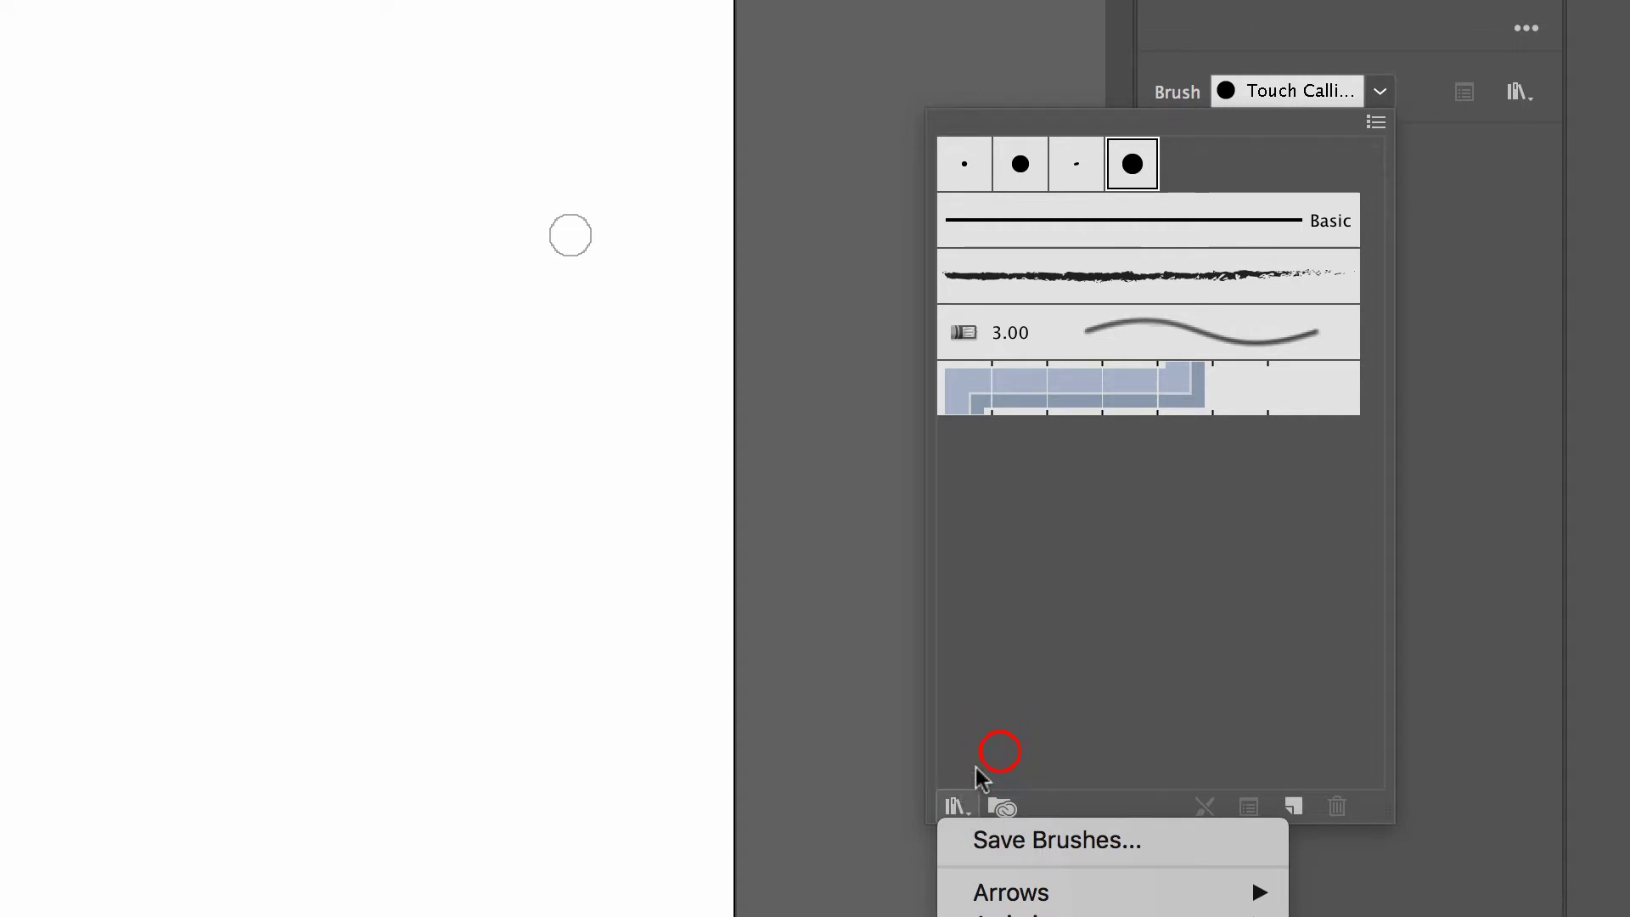
pyautogui.click(1002, 751)
pyautogui.click(1433, 117)
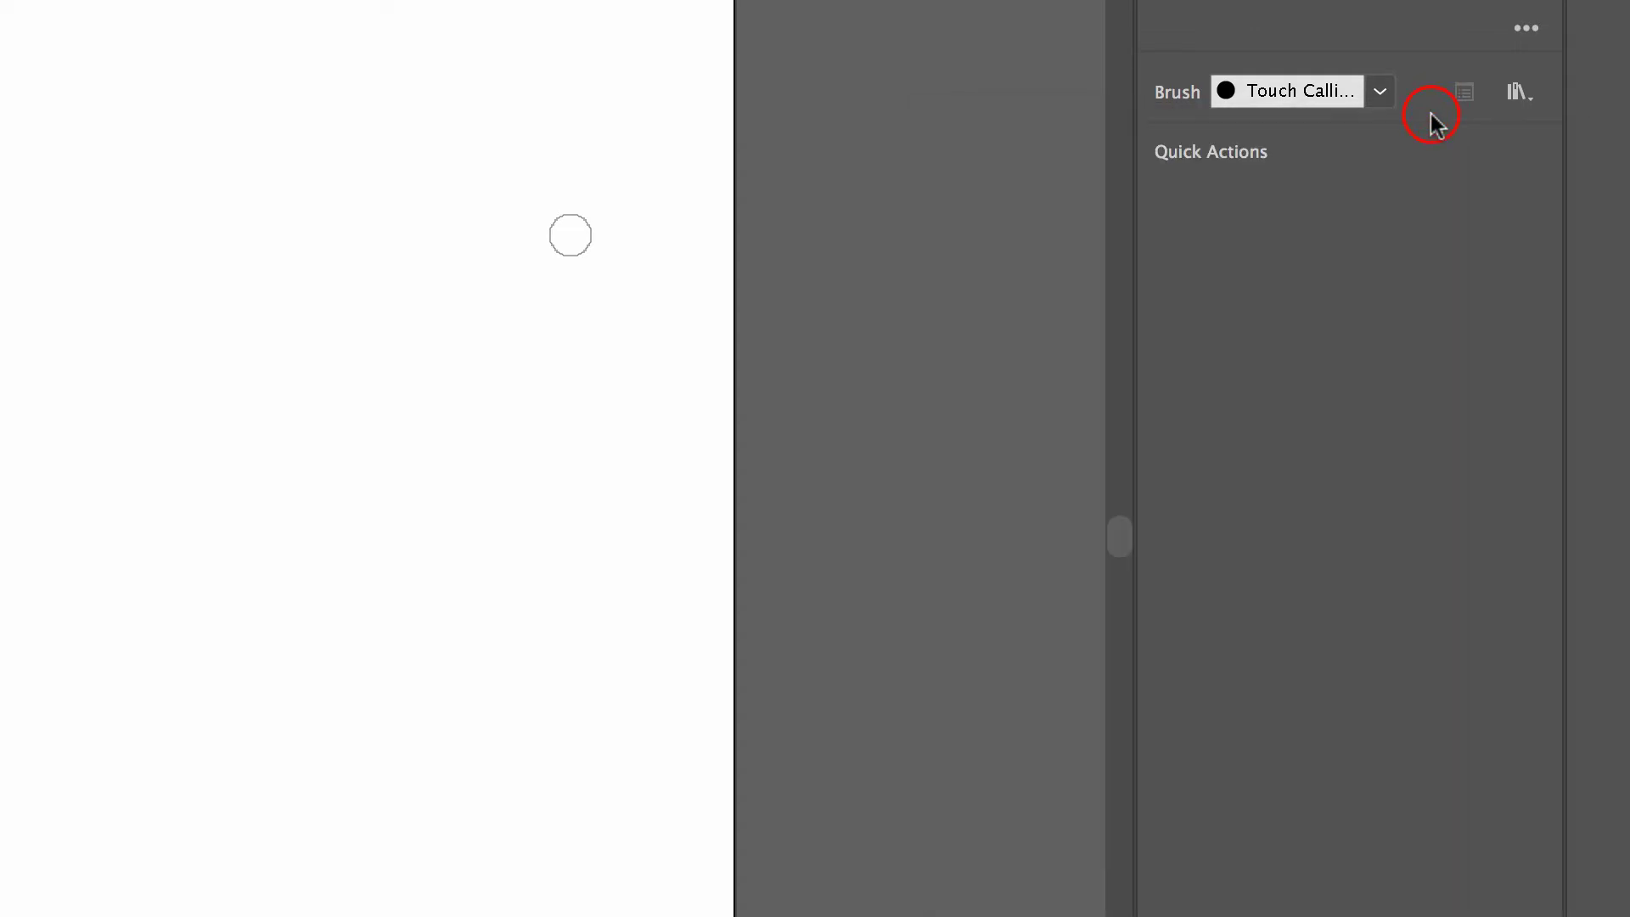
# Open the Arrows_Special brush library and enlarge it to show the arrow brushes near its end
pyautogui.click(1525, 94)
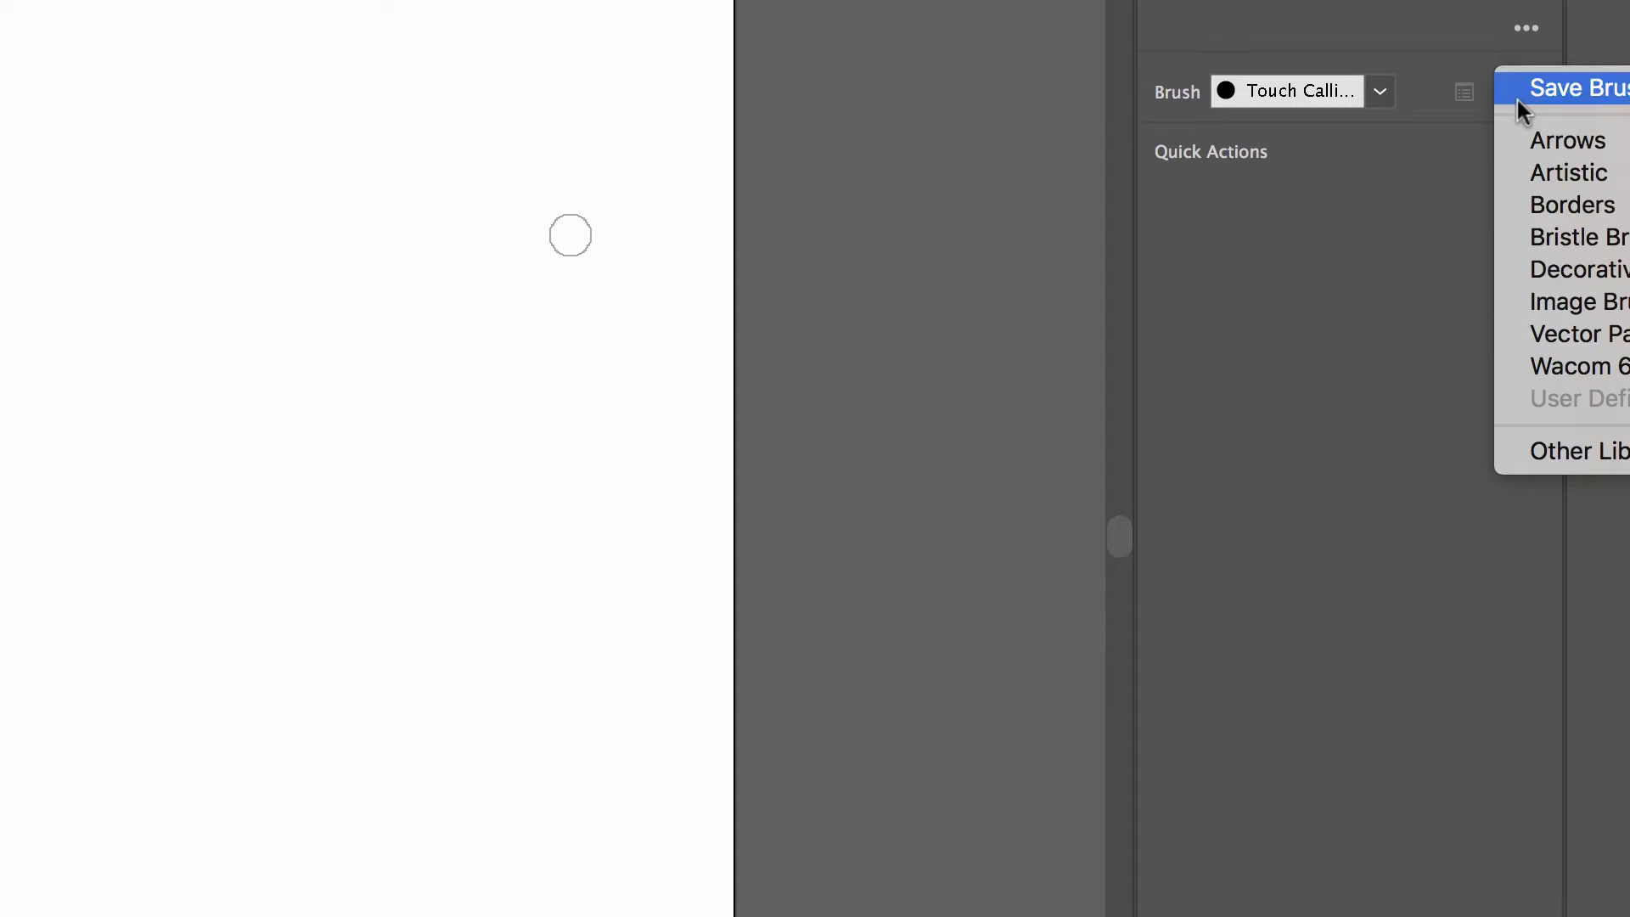
pyautogui.moveTo(1521, 158)
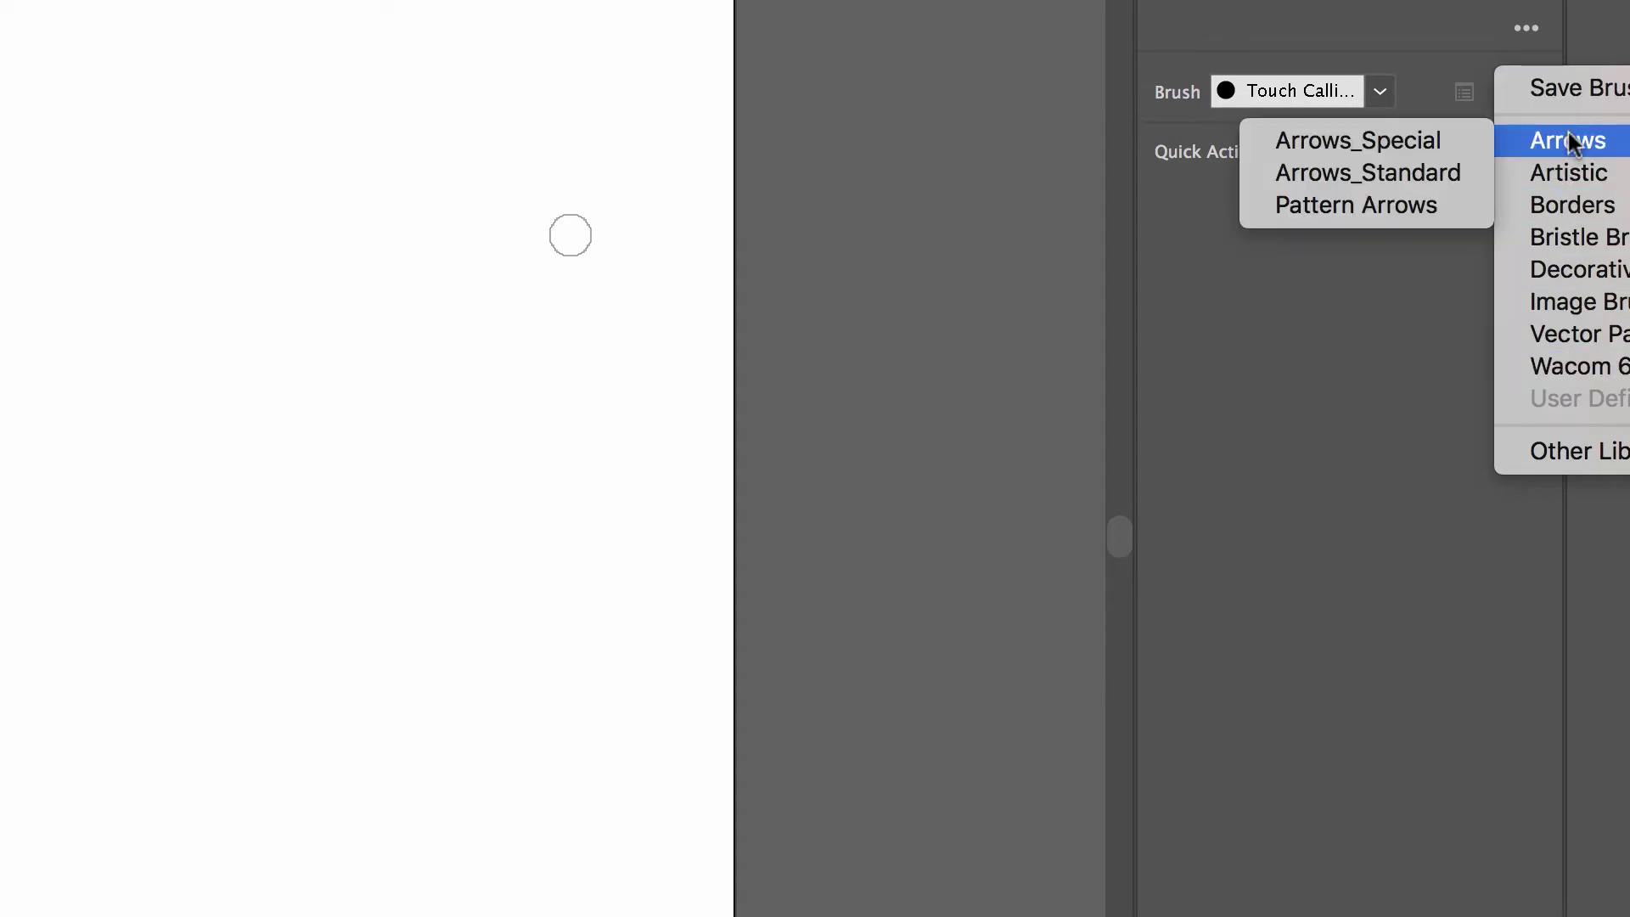
pyautogui.moveTo(1567, 176)
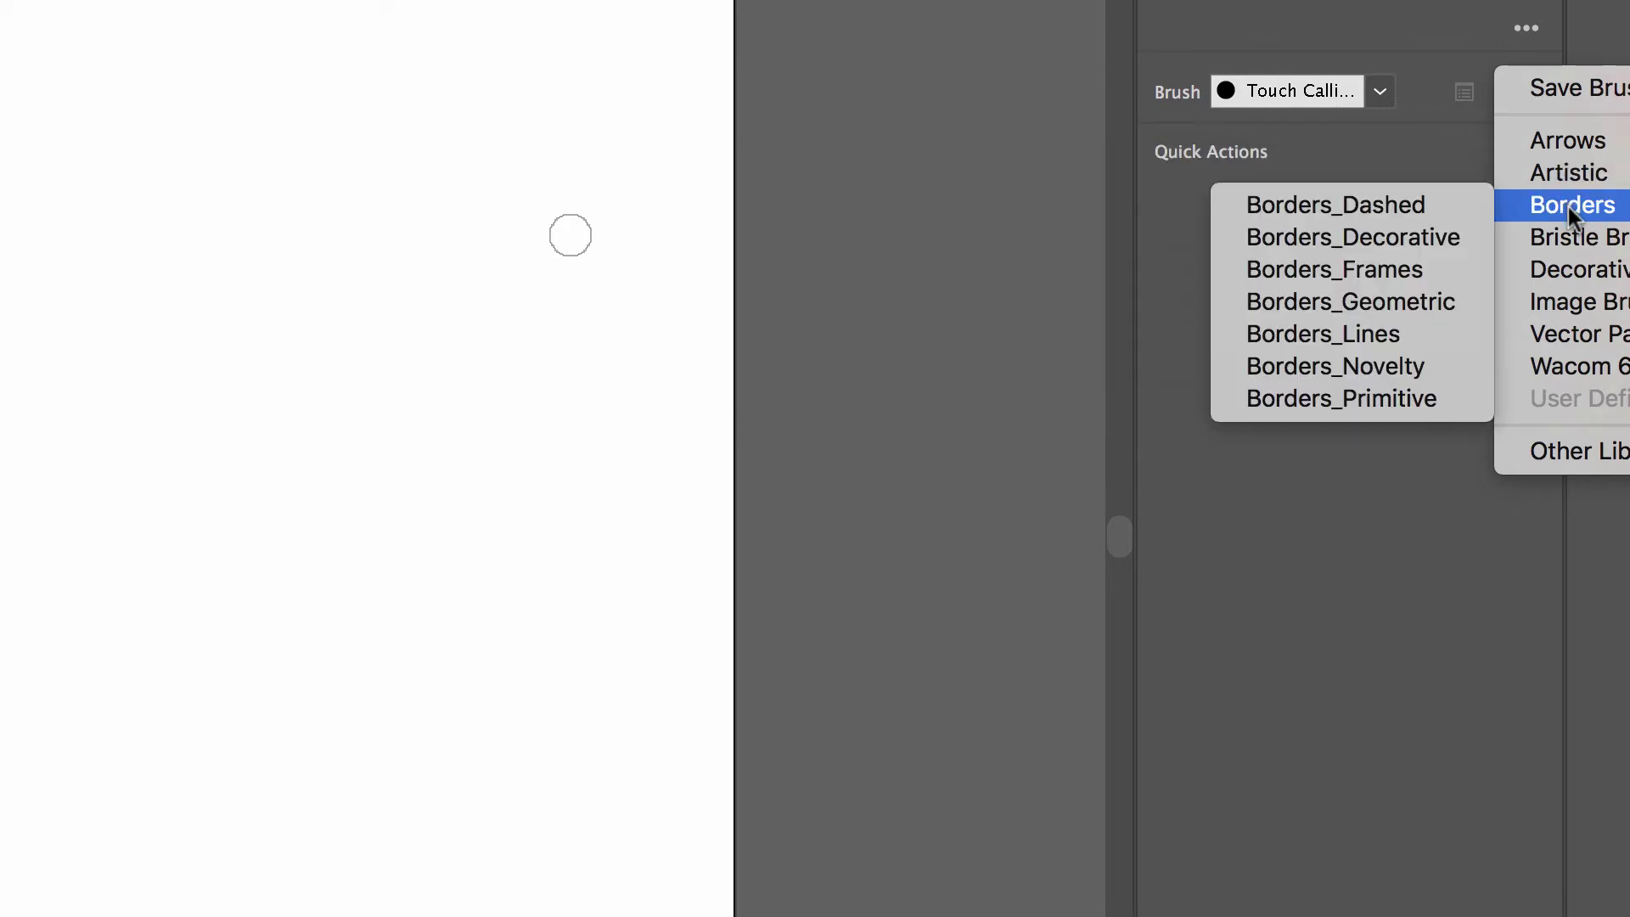
pyautogui.moveTo(1576, 238)
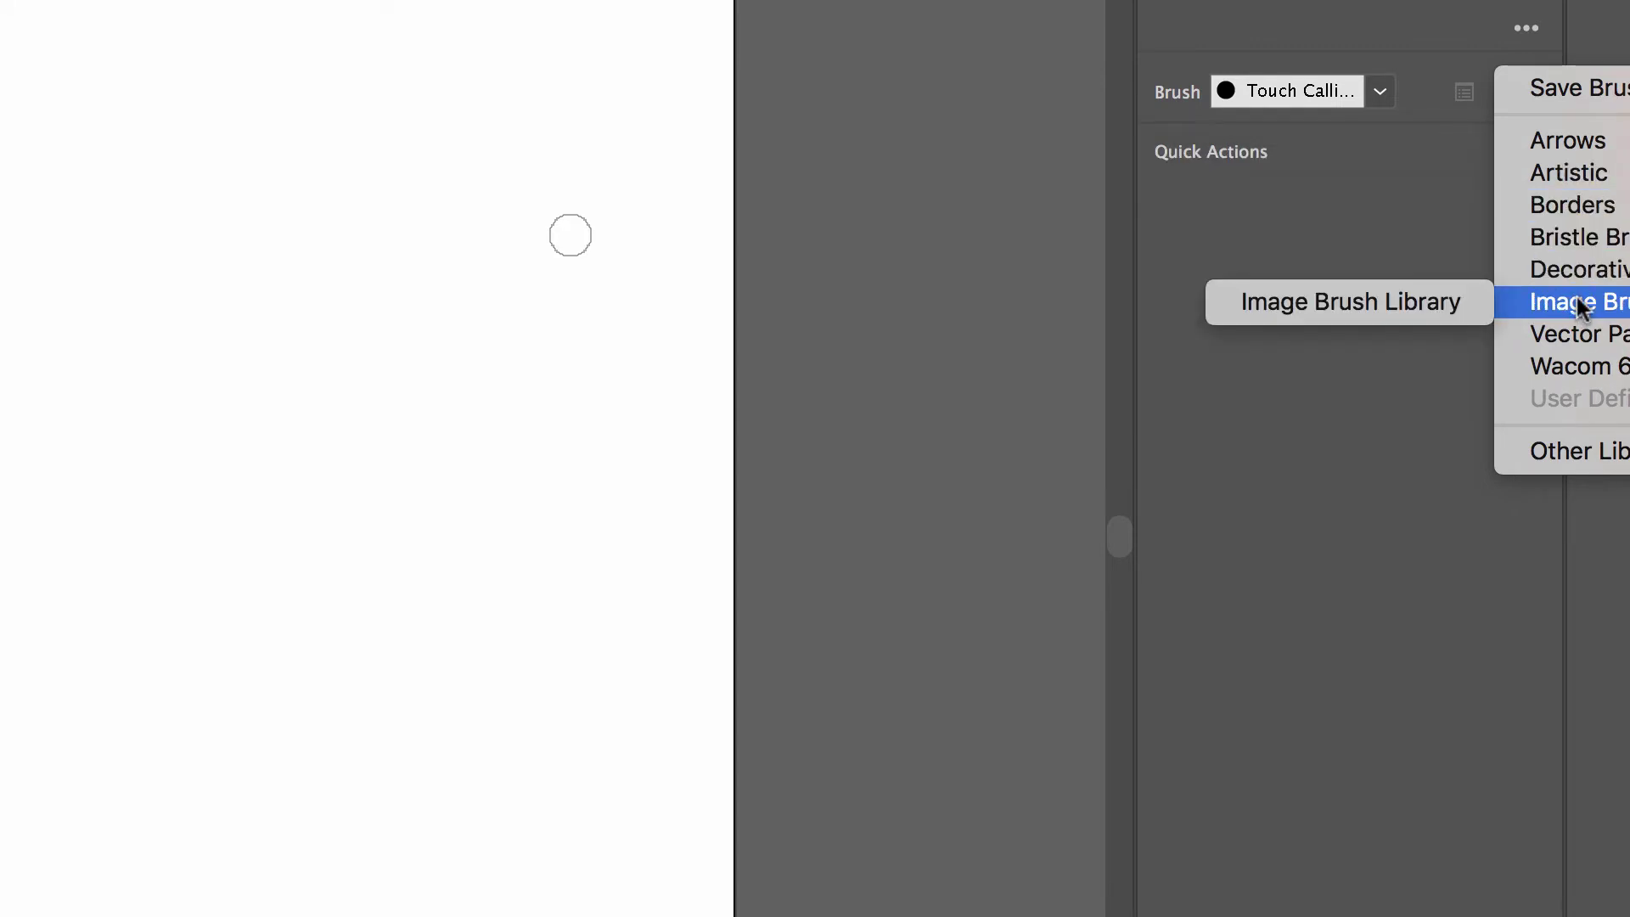
pyautogui.moveTo(1566, 143)
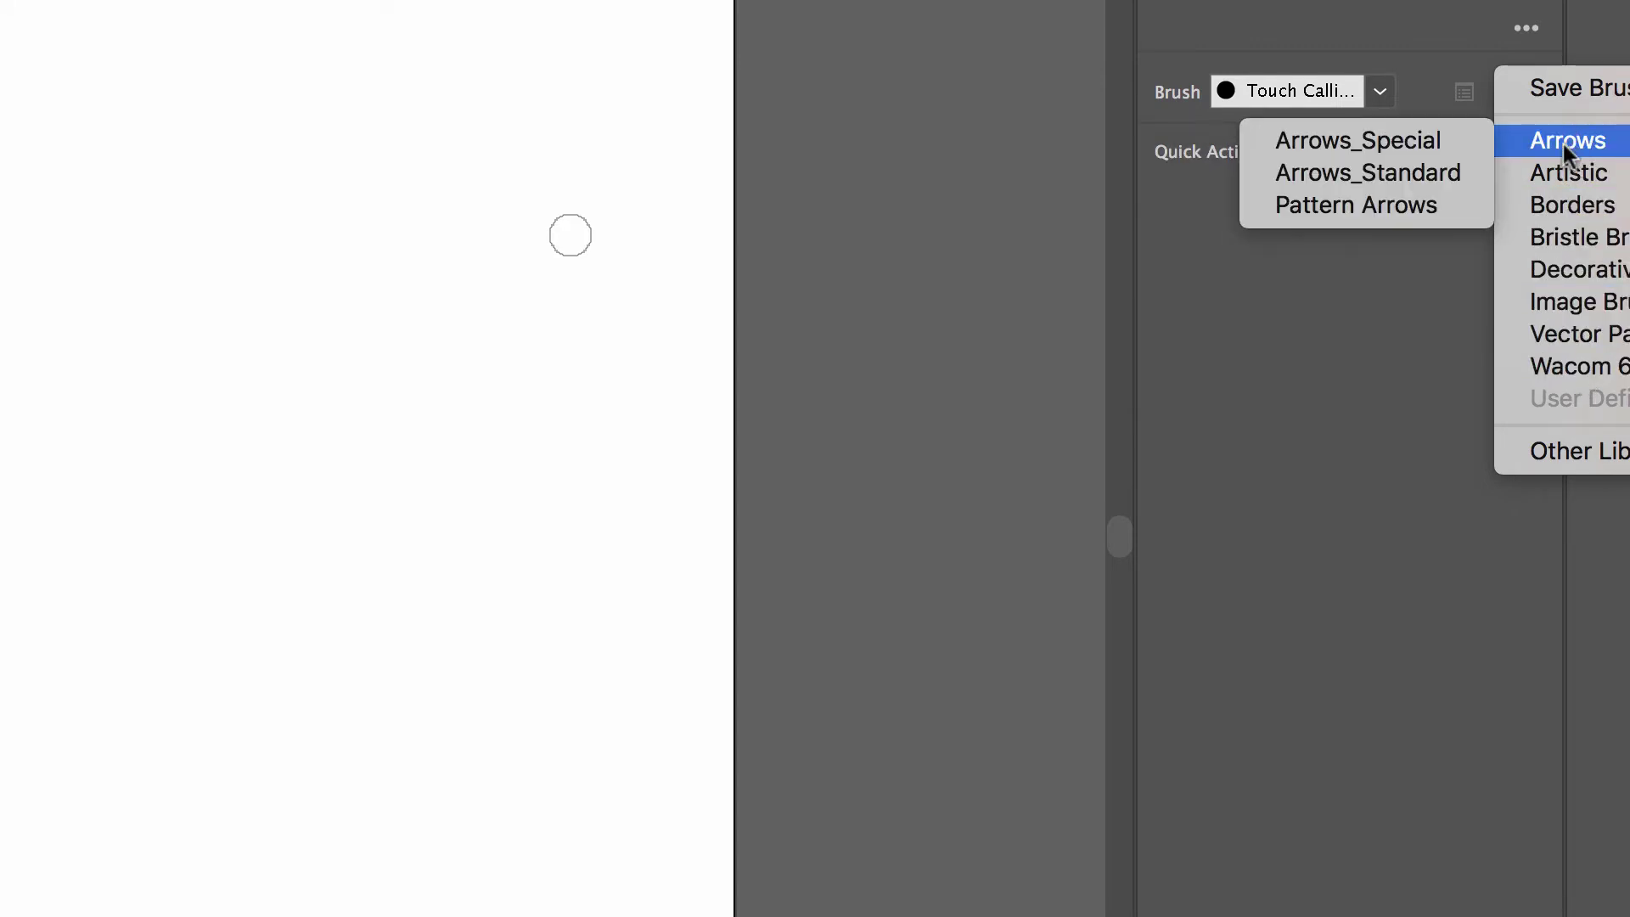
pyautogui.click(1358, 140)
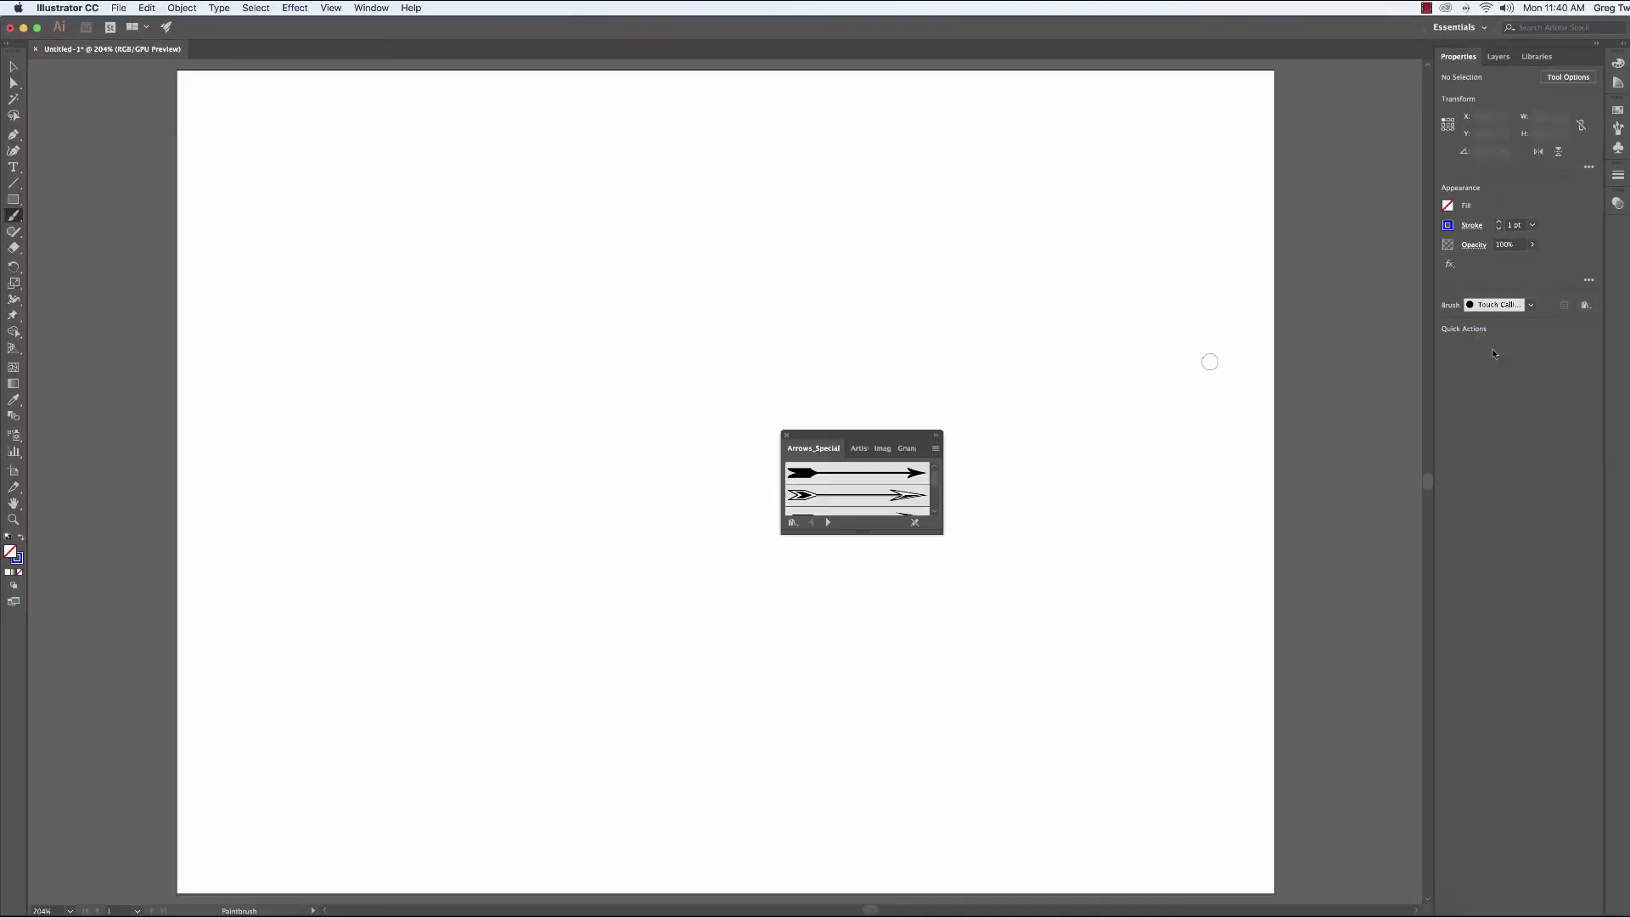
pyautogui.moveTo(941, 531)
pyautogui.mouseDown()
pyautogui.moveTo(982, 626)
pyautogui.moveTo(1010, 793)
pyautogui.mouseUp()
pyautogui.moveTo(1008, 535); pyautogui.dragTo(1007, 728)
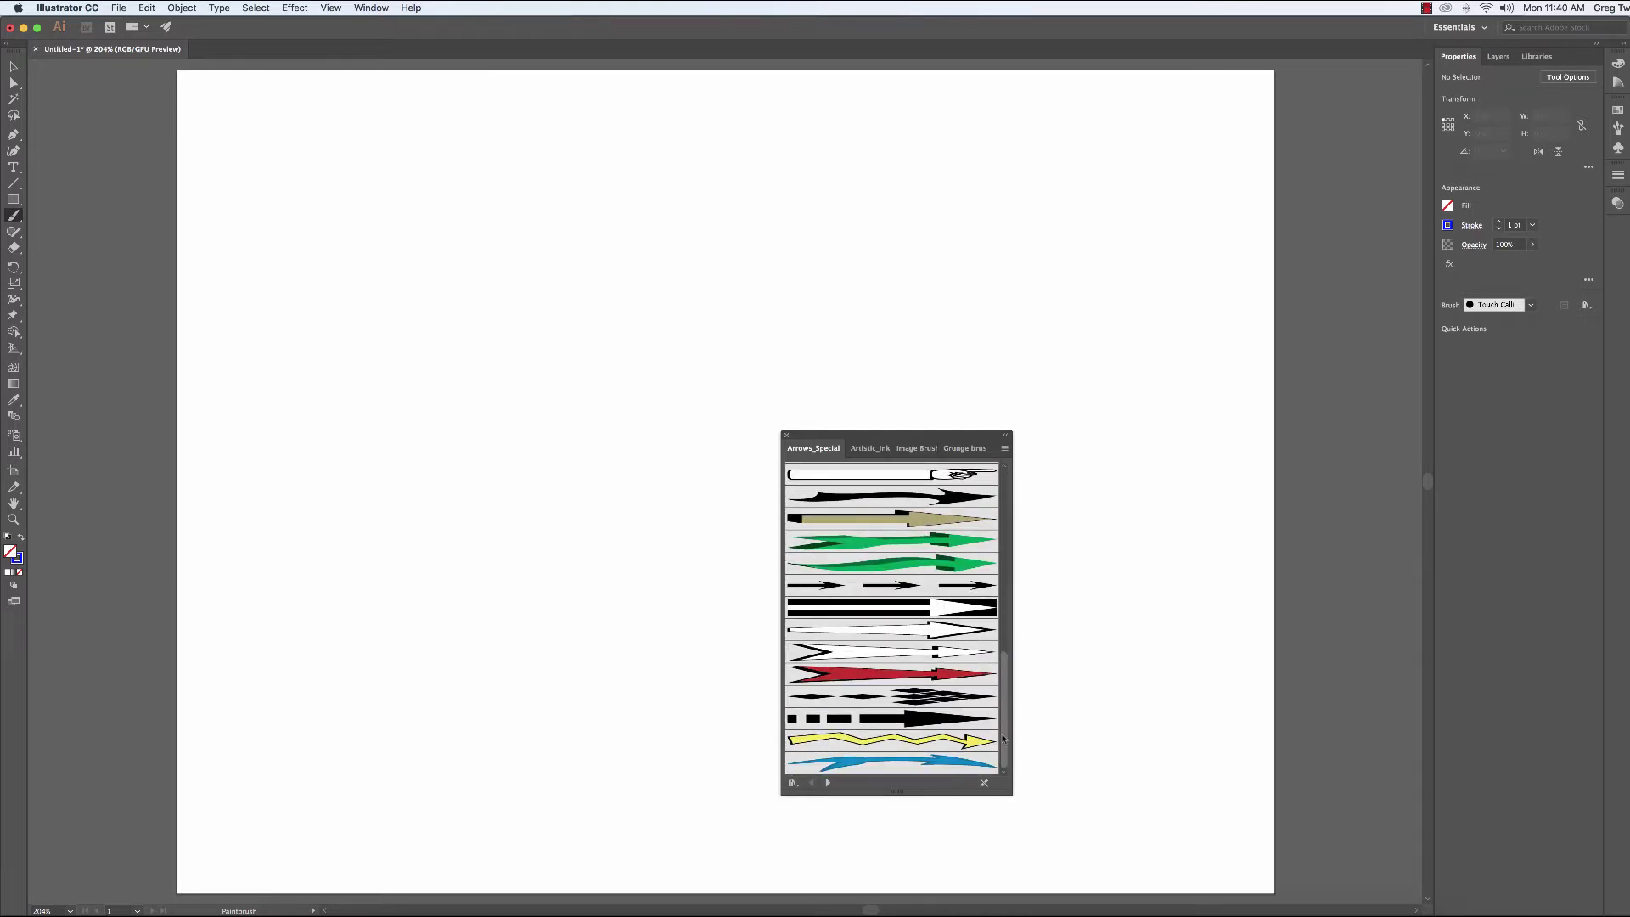
# Try the yellow zigzag arrow brush with one long rising stroke across the artboard, and undo the stroke
pyautogui.click(972, 740)
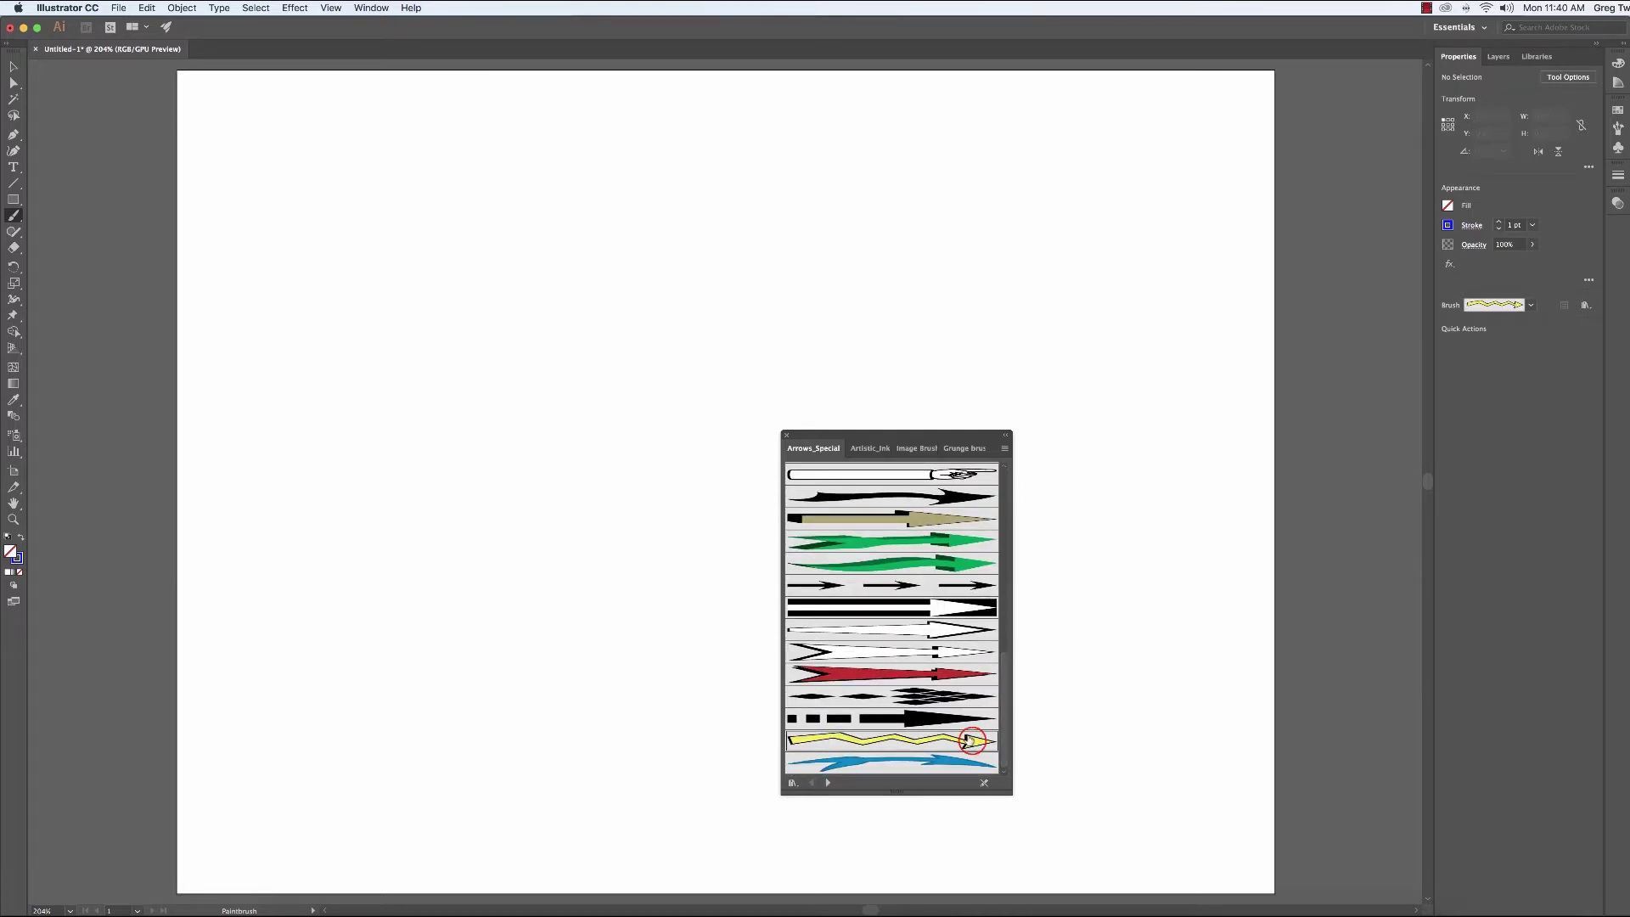
pyautogui.moveTo(311, 484)
pyautogui.mouseDown()
pyautogui.moveTo(548, 350)
pyautogui.moveTo(1037, 214)
pyautogui.mouseUp()
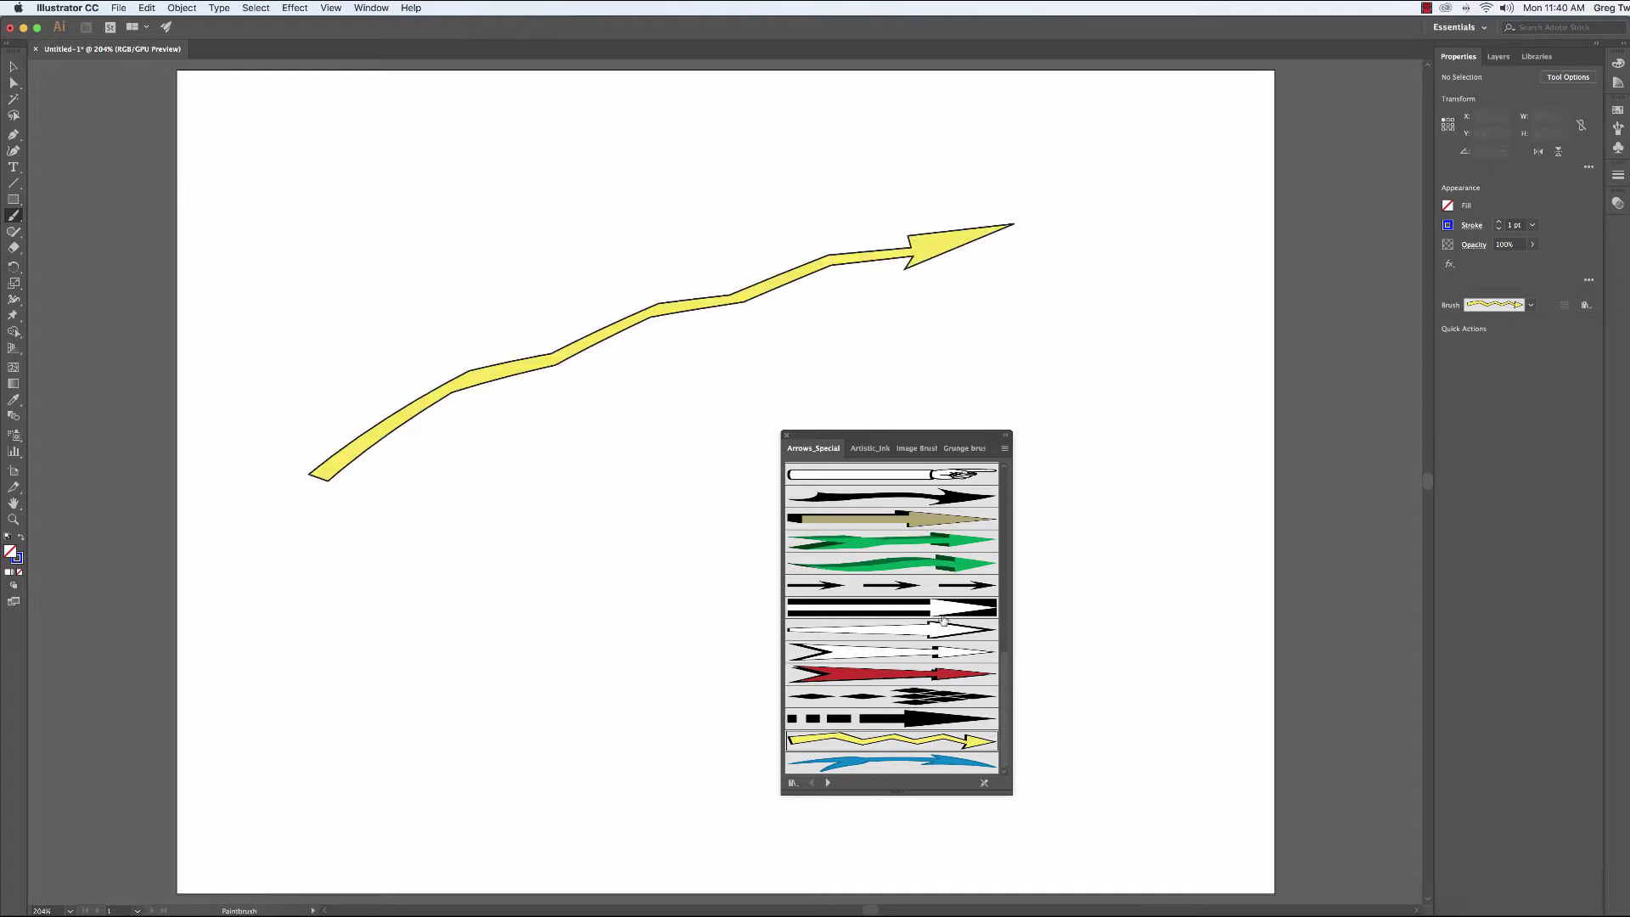
pyautogui.press('super+z')
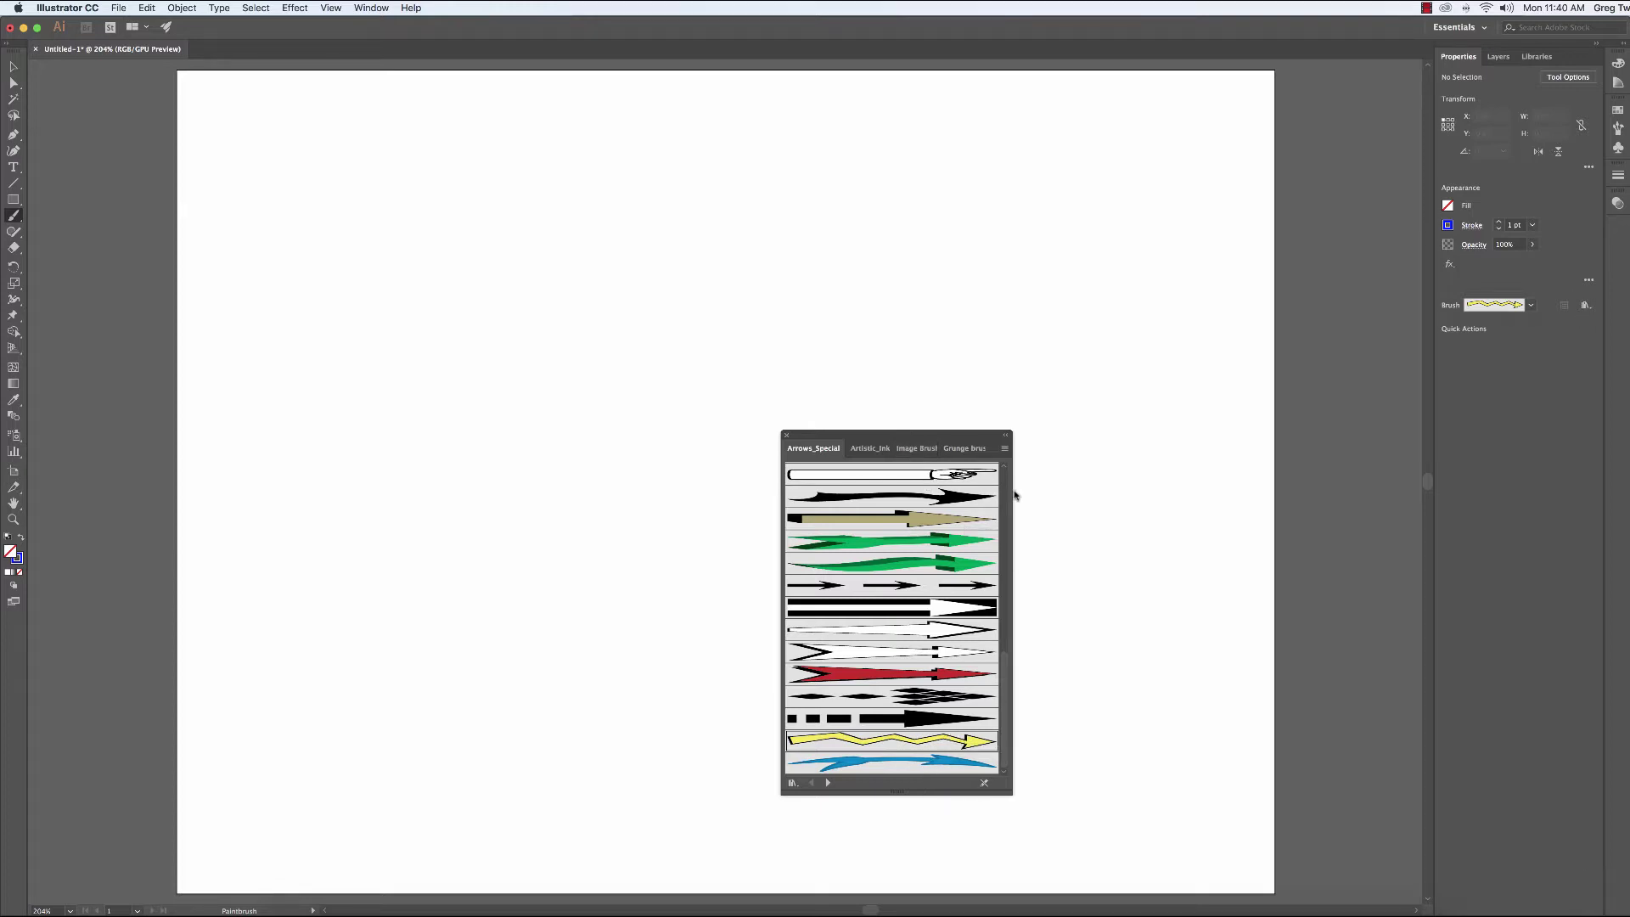
# Close the arrow library and delete the yellow zigzag arrow brush and the blue pattern brush from the document's brushes
pyautogui.click(785, 435)
pyautogui.click(787, 435)
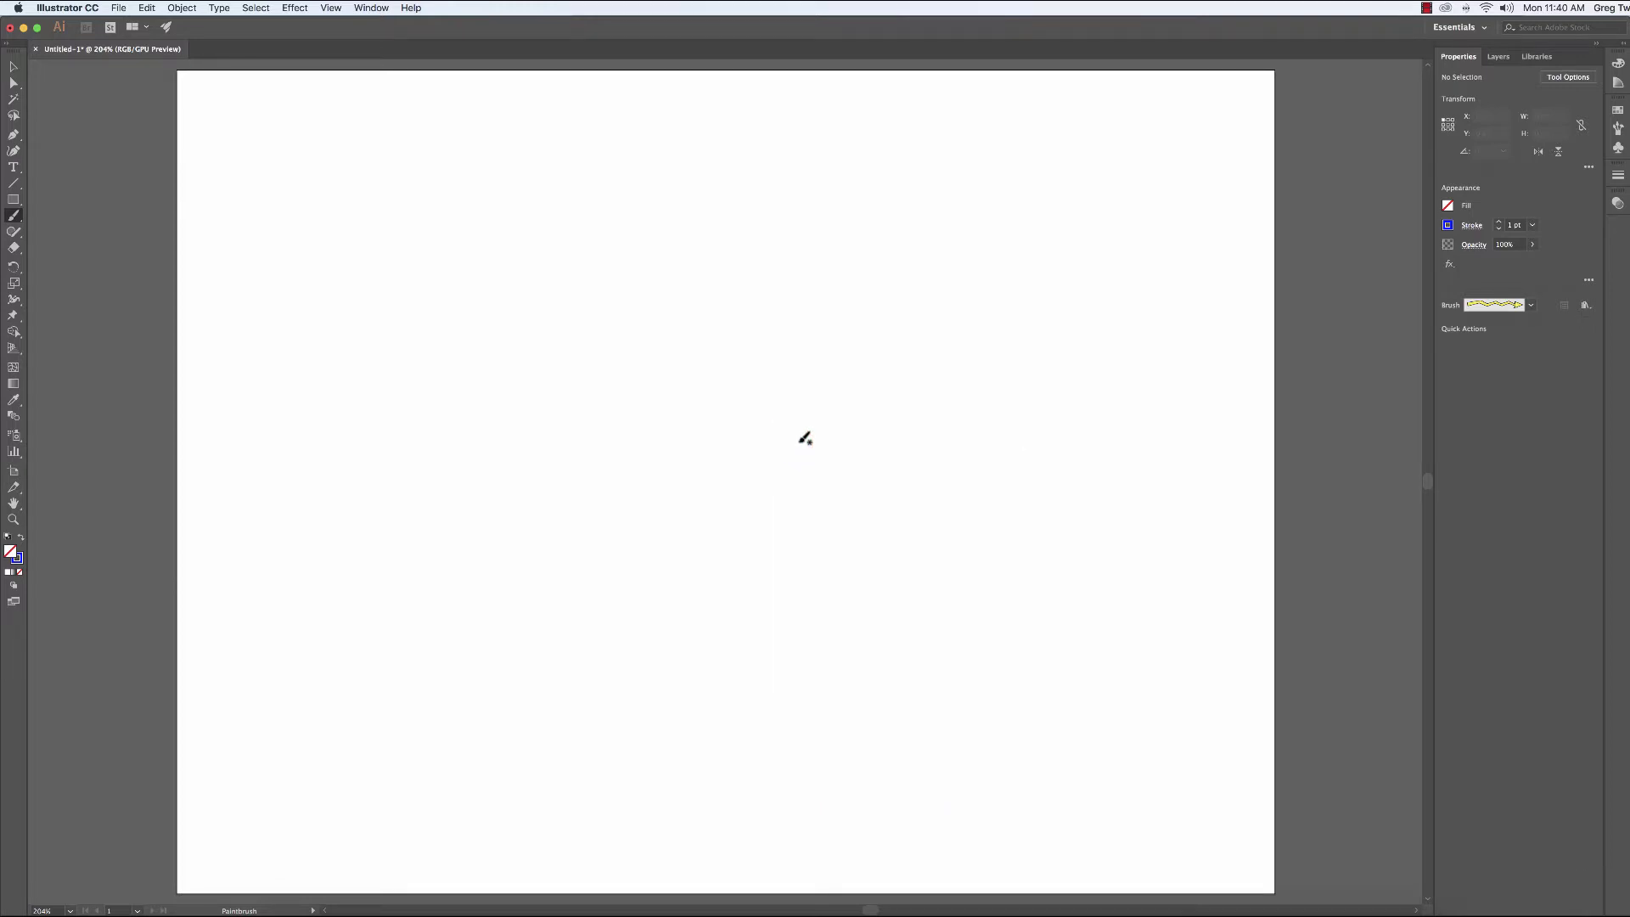
pyautogui.click(1531, 305)
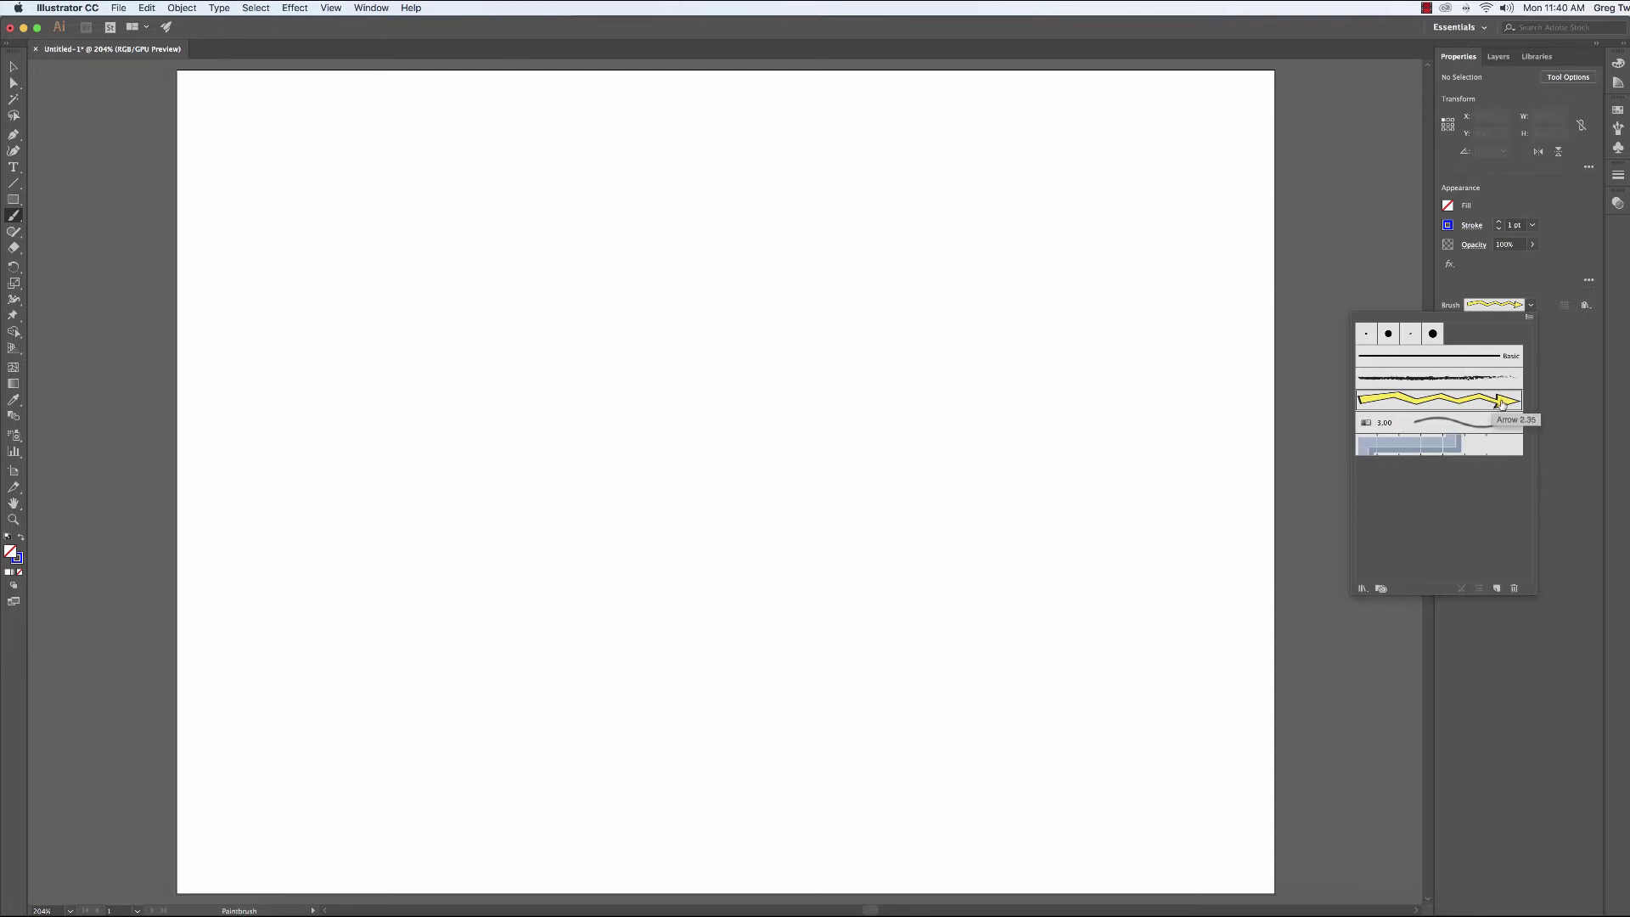
pyautogui.click(1514, 588)
pyautogui.click(872, 491)
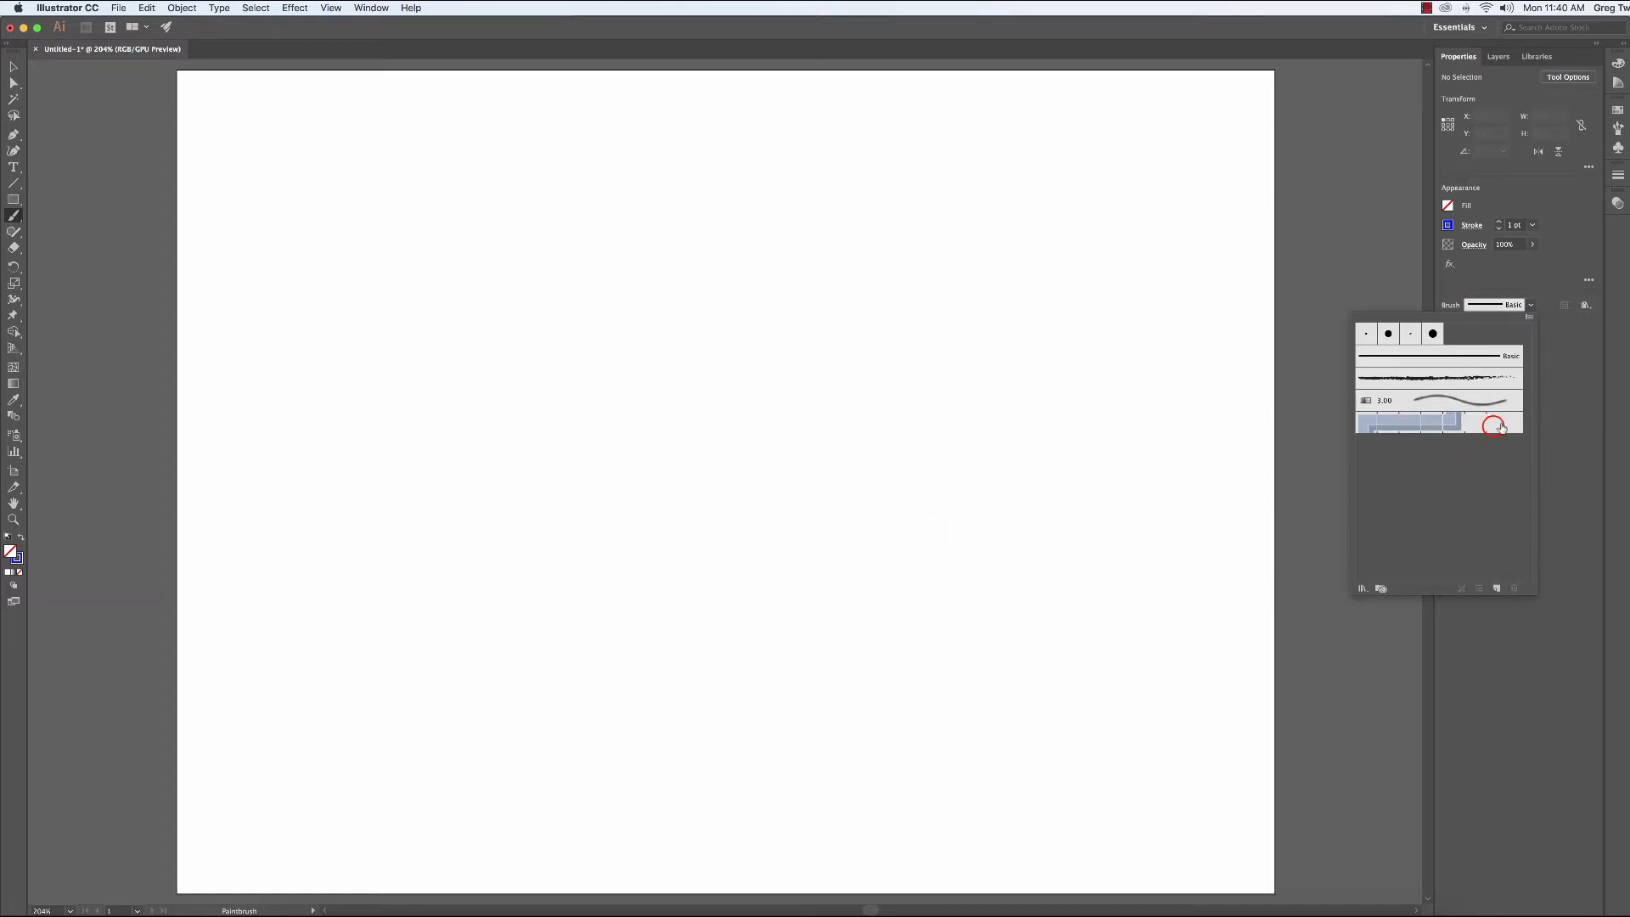
pyautogui.moveTo(1515, 588); pyautogui.dragTo(1515, 589)
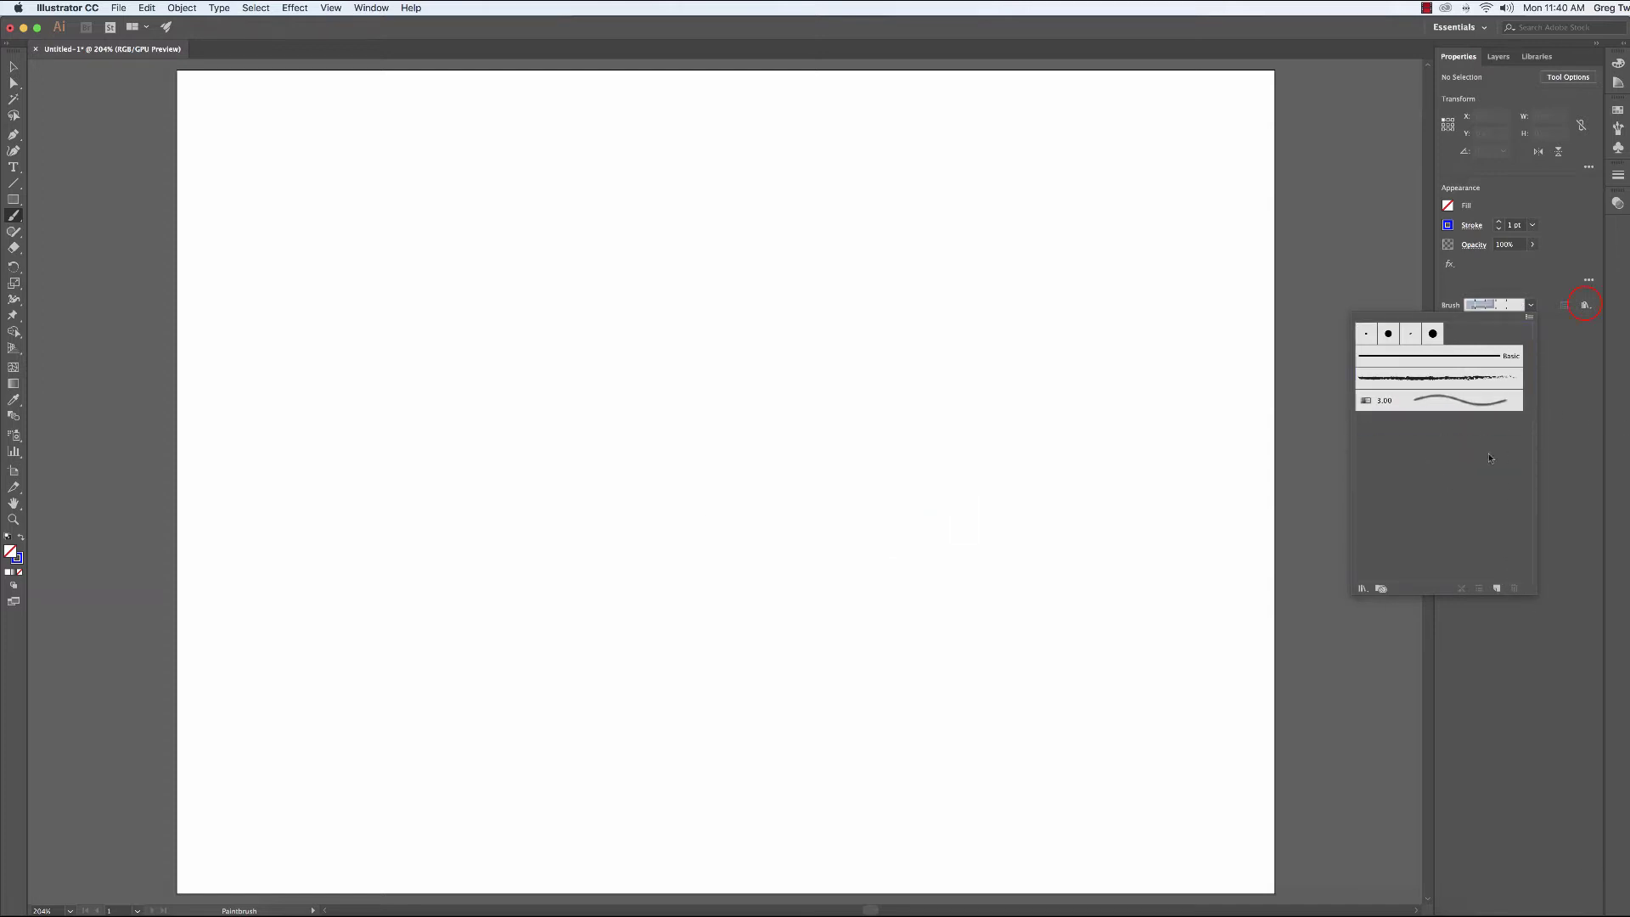
pyautogui.click(1586, 311)
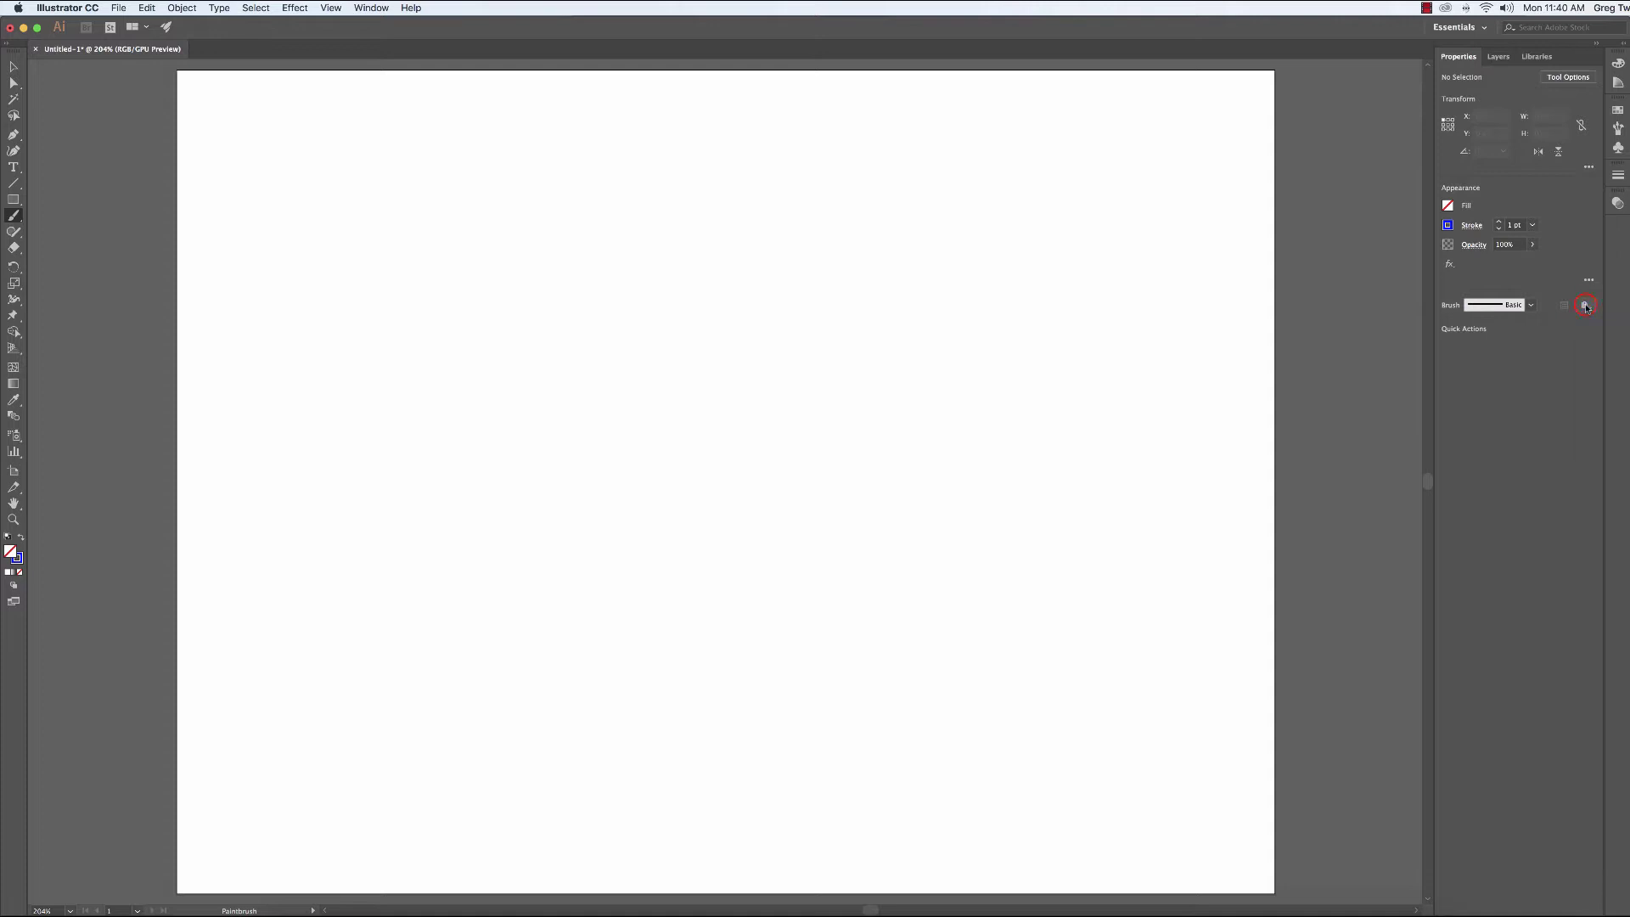
# Open the Artistic_ChalkCharcoalPencil brush library and enlarge it to show more of its brushes
pyautogui.click(1585, 306)
pyautogui.moveTo(1599, 330)
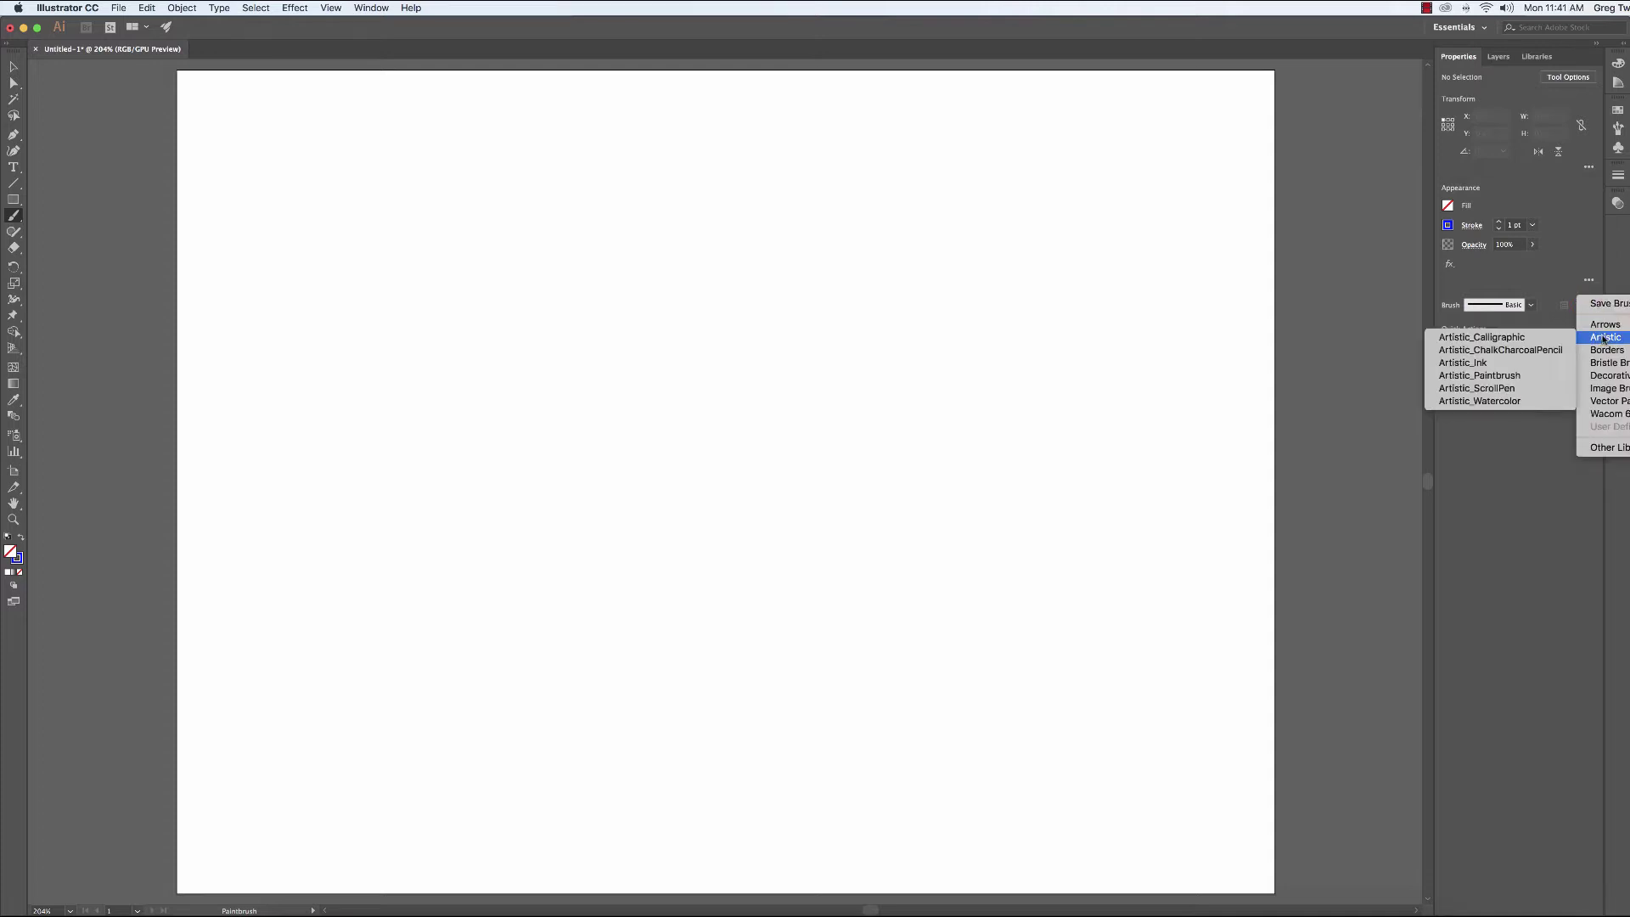
pyautogui.click(1548, 351)
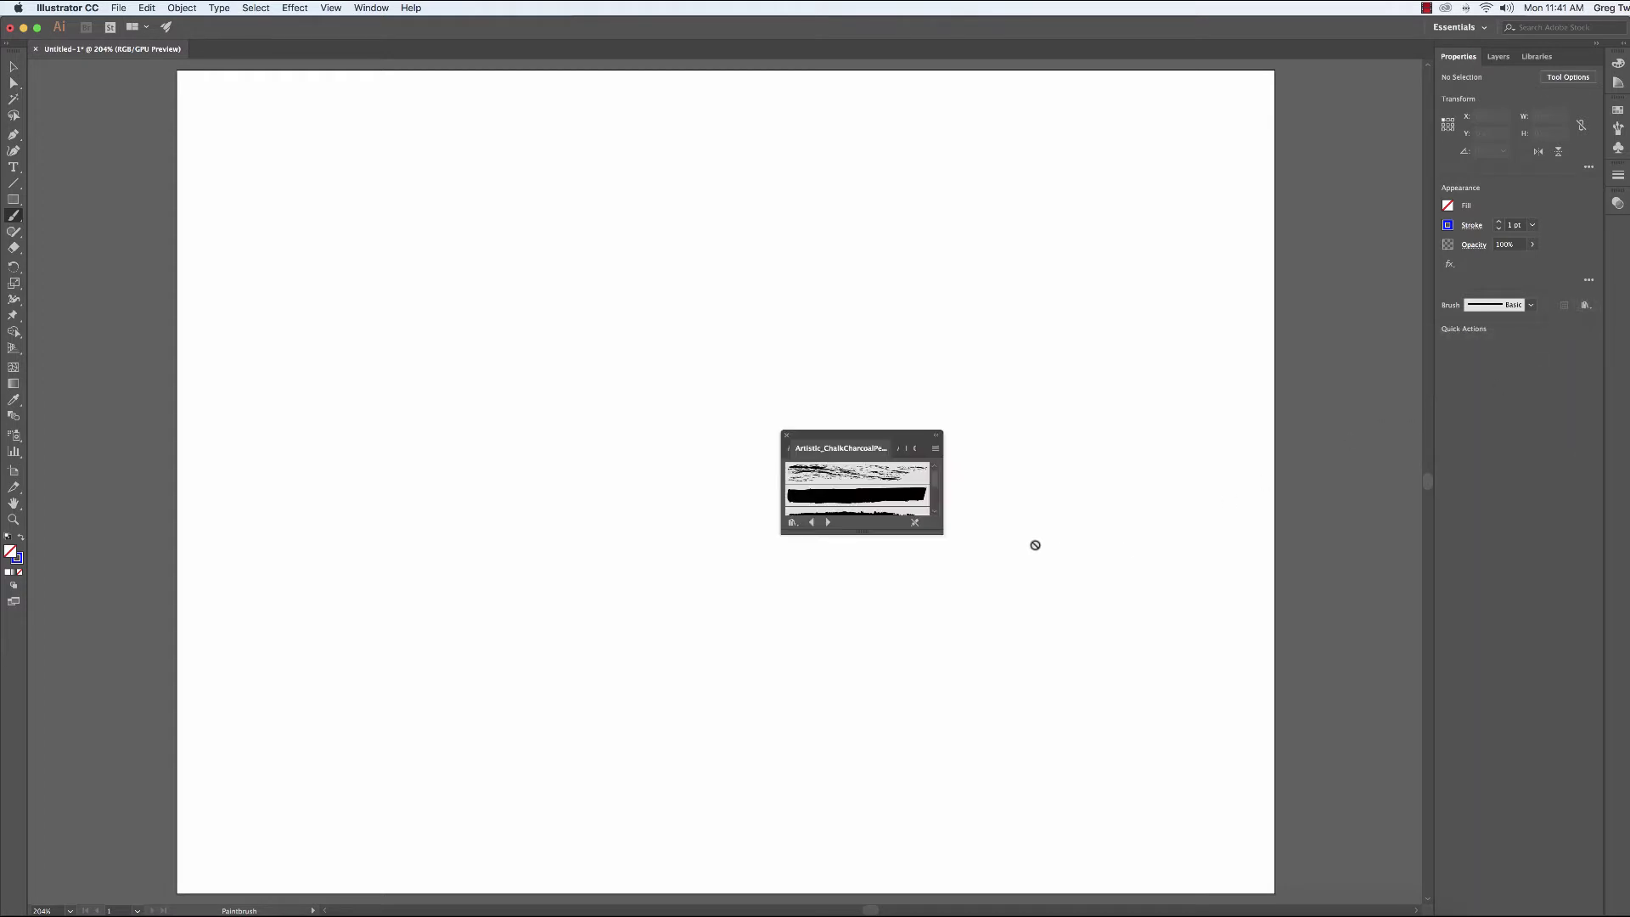
pyautogui.click(942, 534)
pyautogui.moveTo(942, 535)
pyautogui.mouseDown()
pyautogui.moveTo(960, 807)
pyautogui.moveTo(990, 819)
pyautogui.mouseUp()
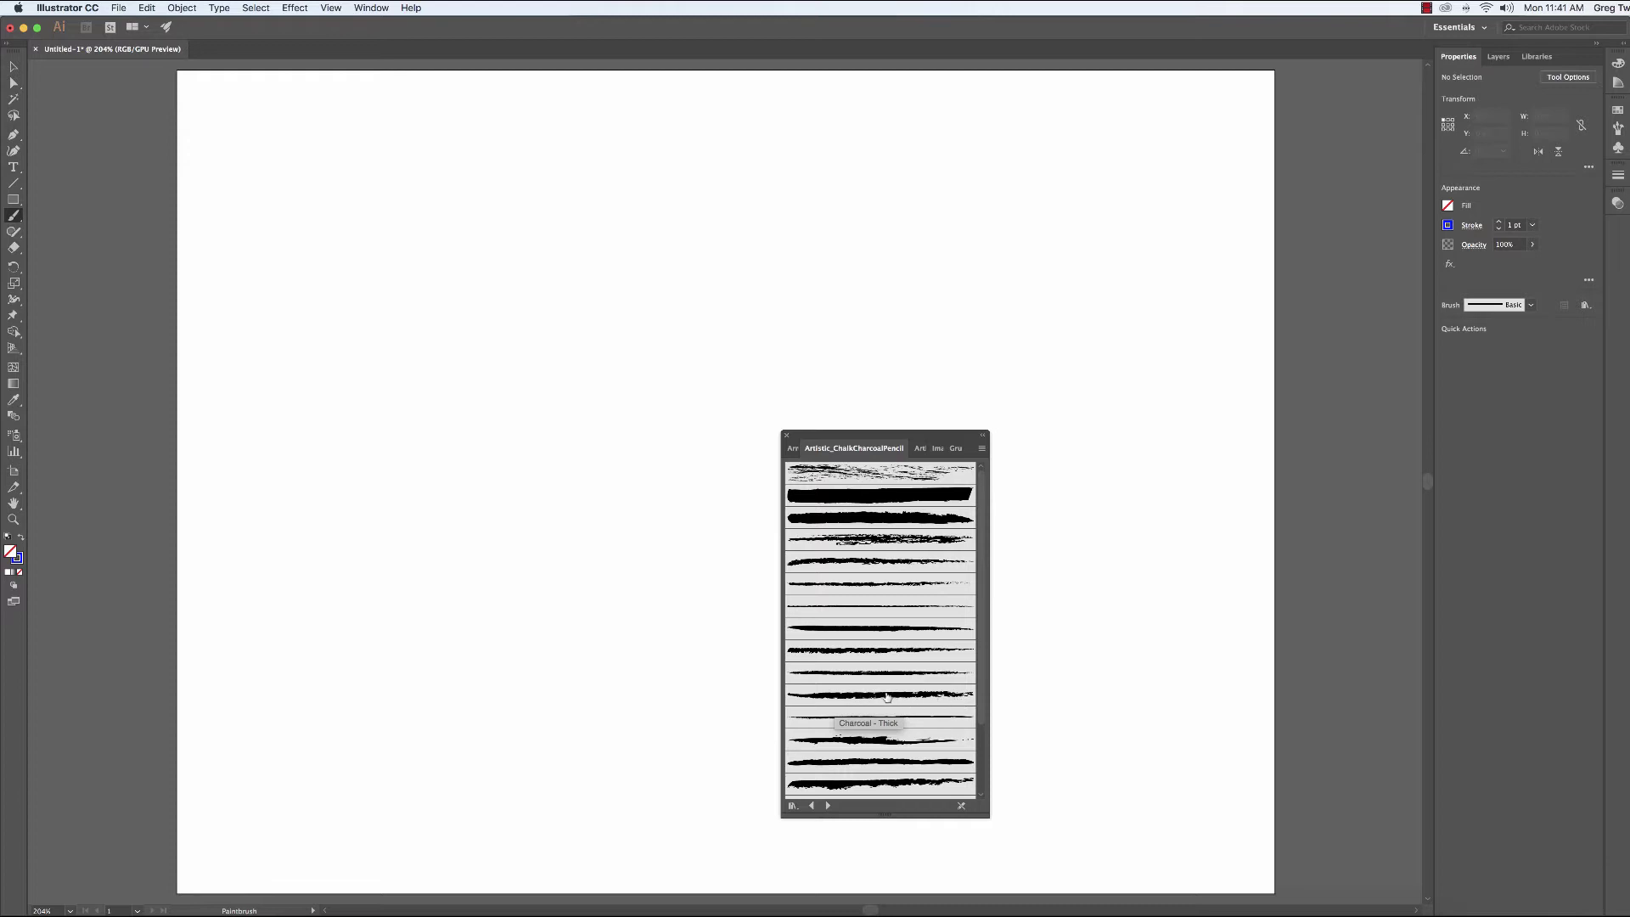
# Paint a large freehand zigzag across the artboard with the scribbly fourth brush of the chalk and charcoal library
pyautogui.click(900, 562)
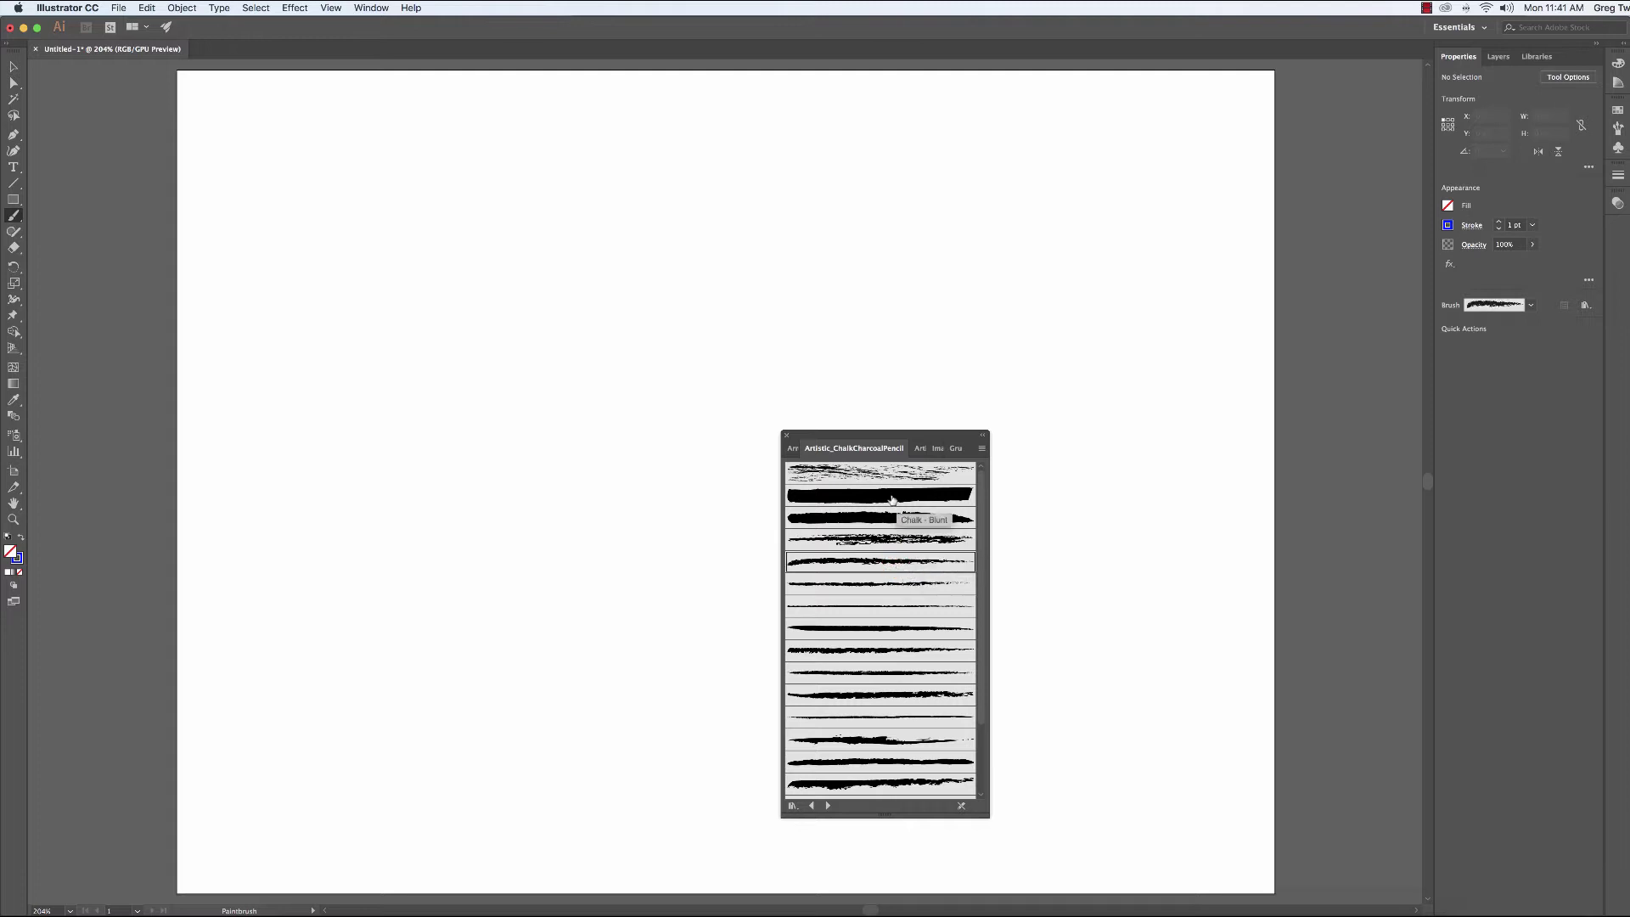
pyautogui.click(900, 540)
pyautogui.click(900, 540)
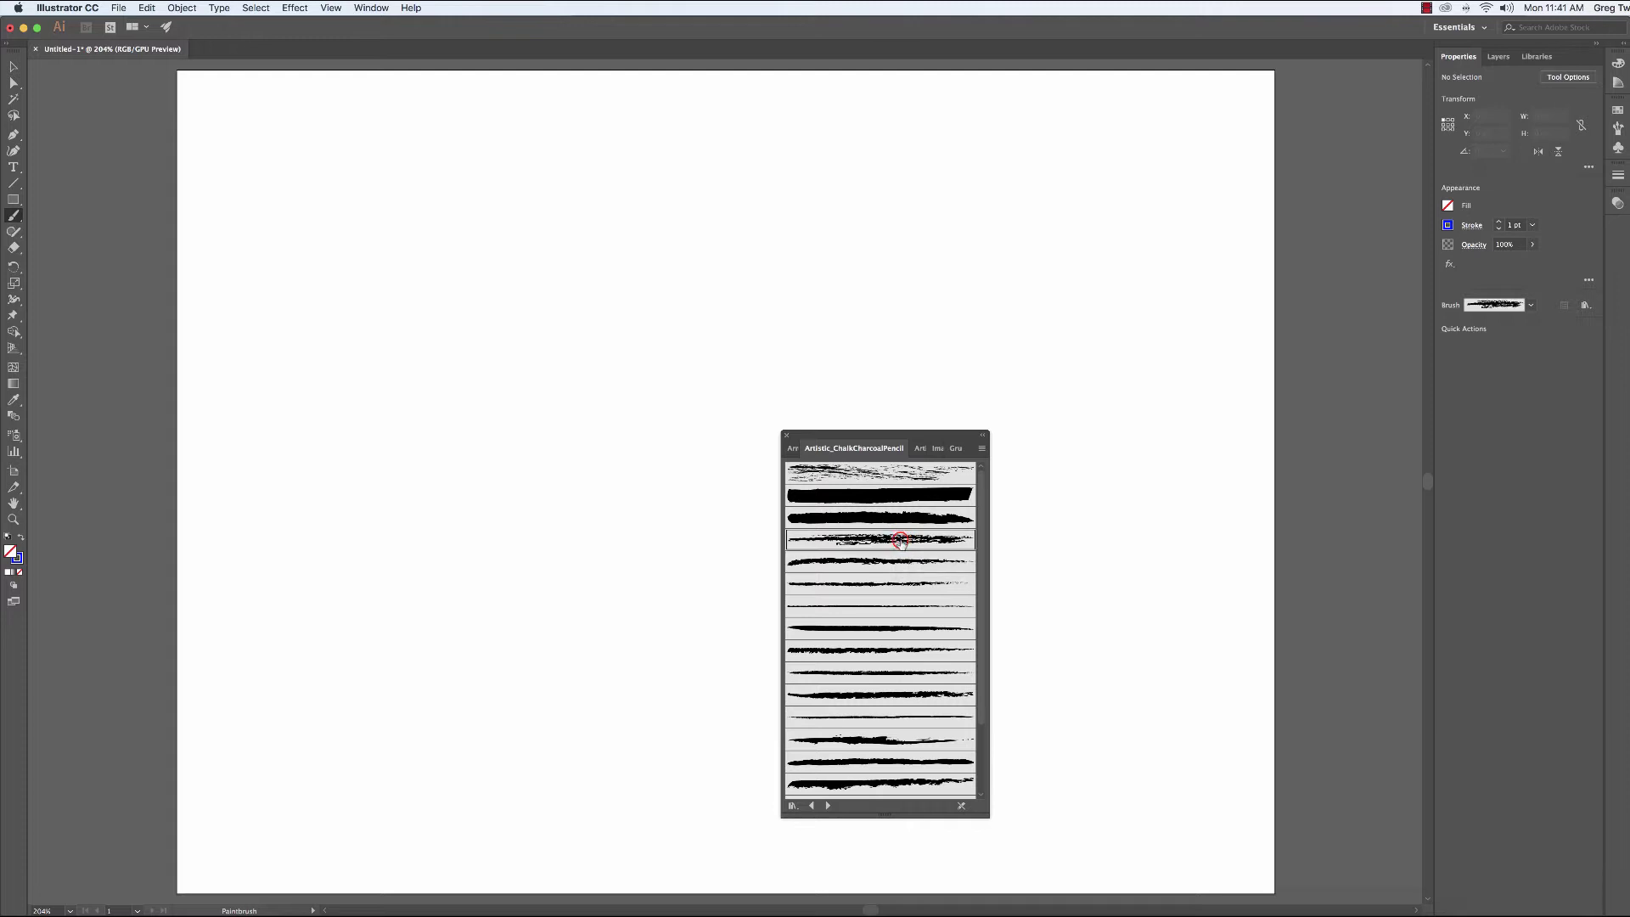
pyautogui.moveTo(301, 507); pyautogui.dragTo(621, 340)
pyautogui.moveTo(1169, 238); pyautogui.dragTo(1169, 240)
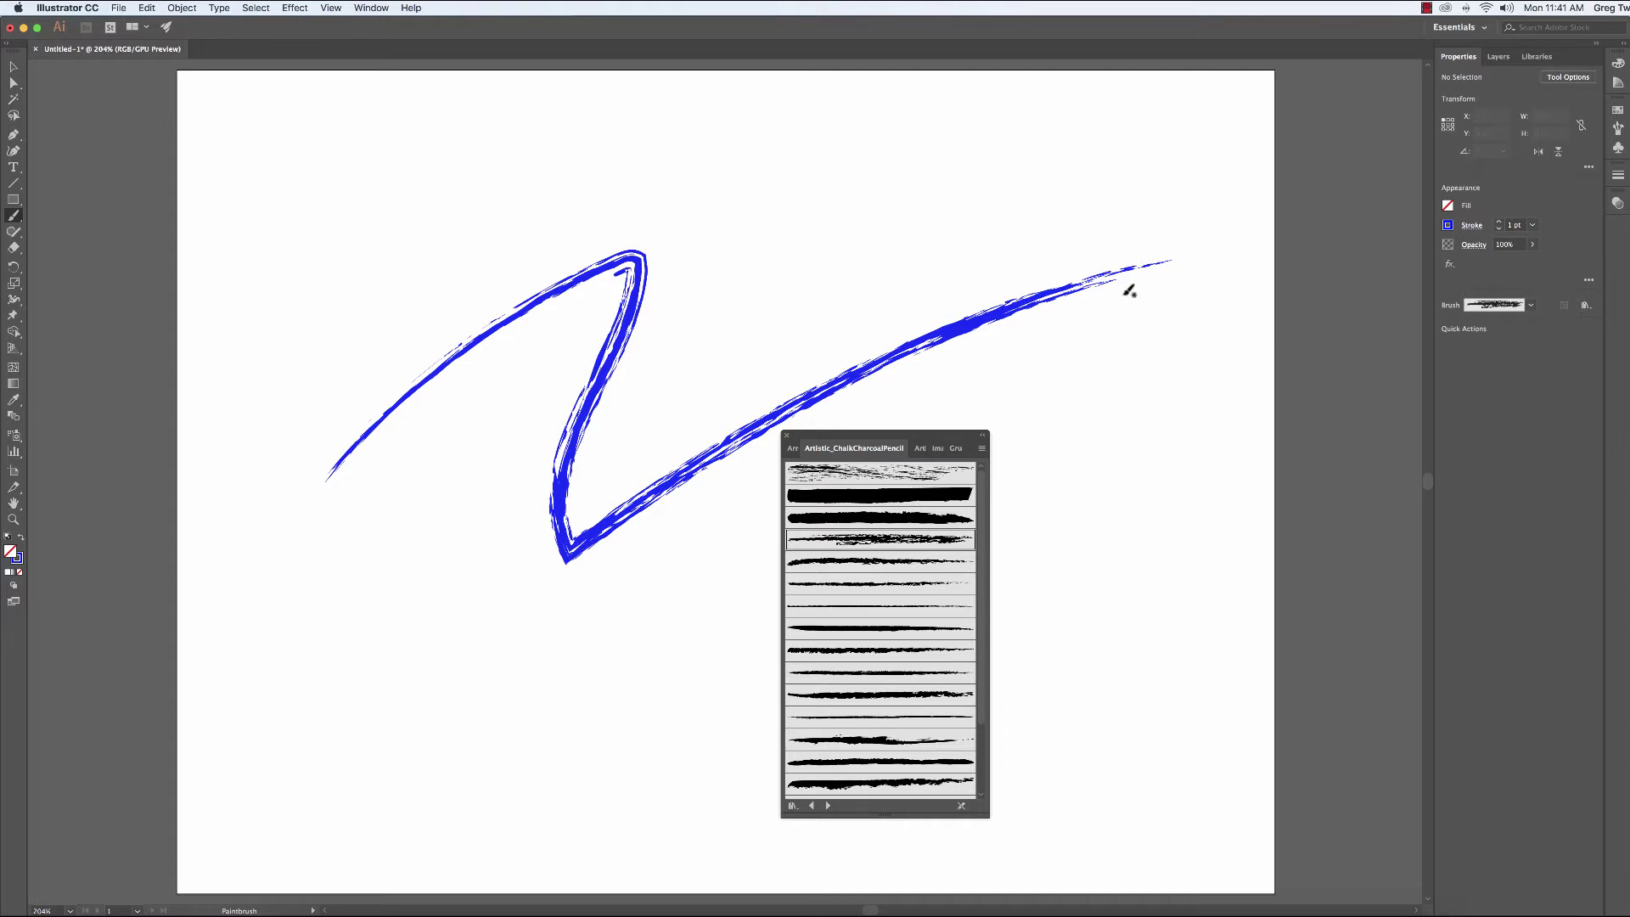
# Paint five rising slanted strokes of varied length above the zigzag's long arm with the same scribbly brush
pyautogui.moveTo(706, 349); pyautogui.dragTo(811, 302)
pyautogui.click(721, 380)
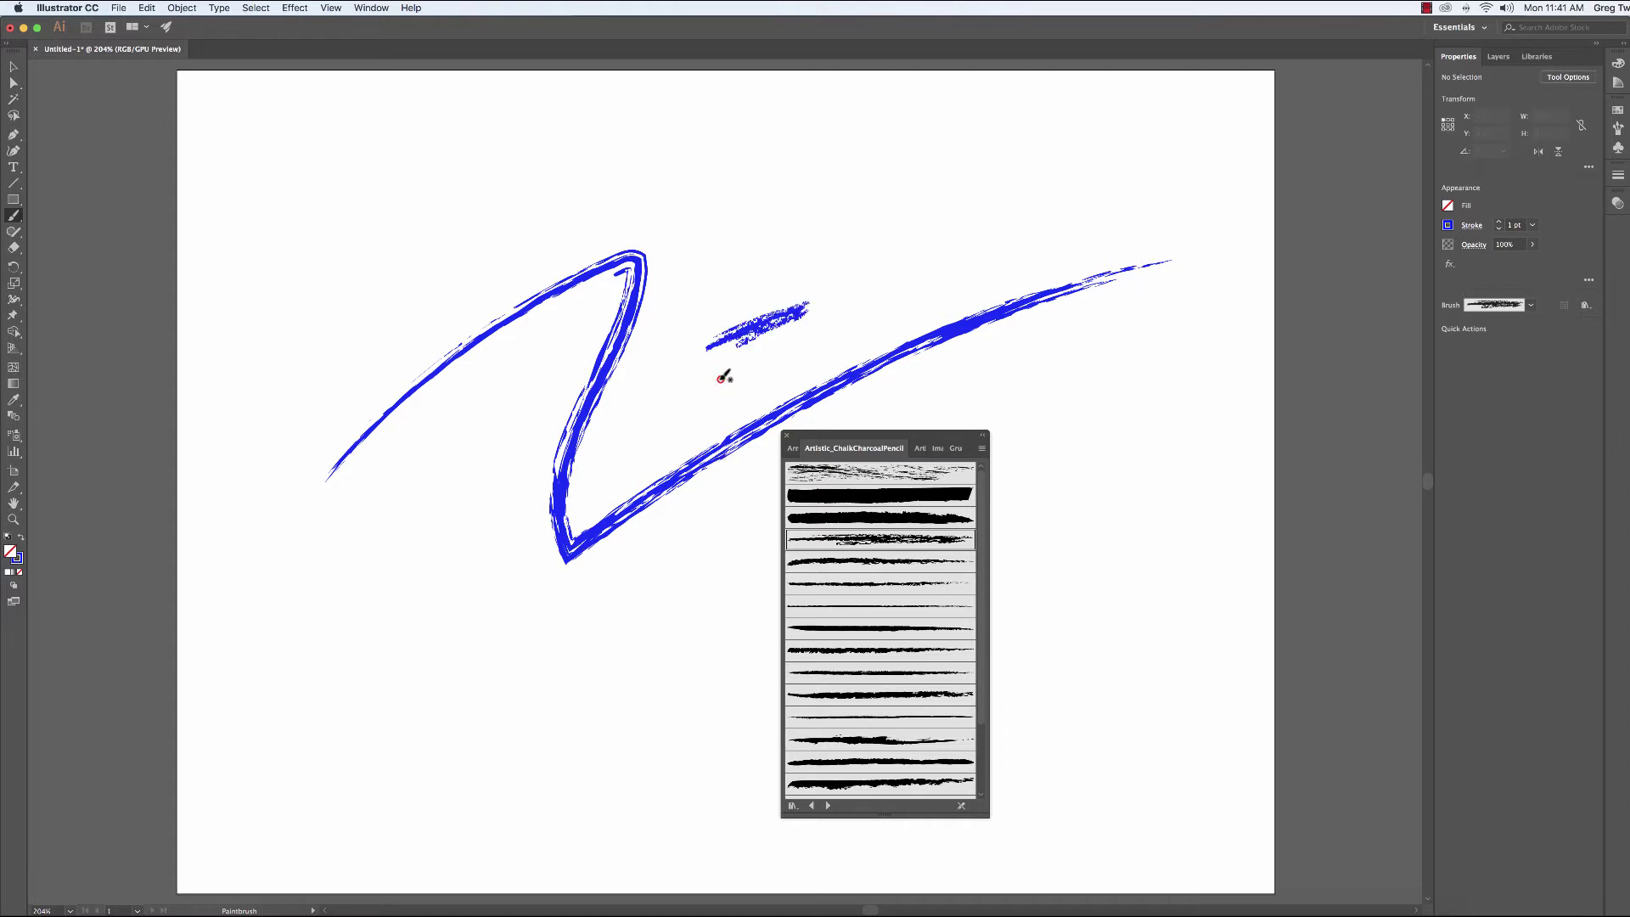
pyautogui.moveTo(721, 380); pyautogui.dragTo(981, 243)
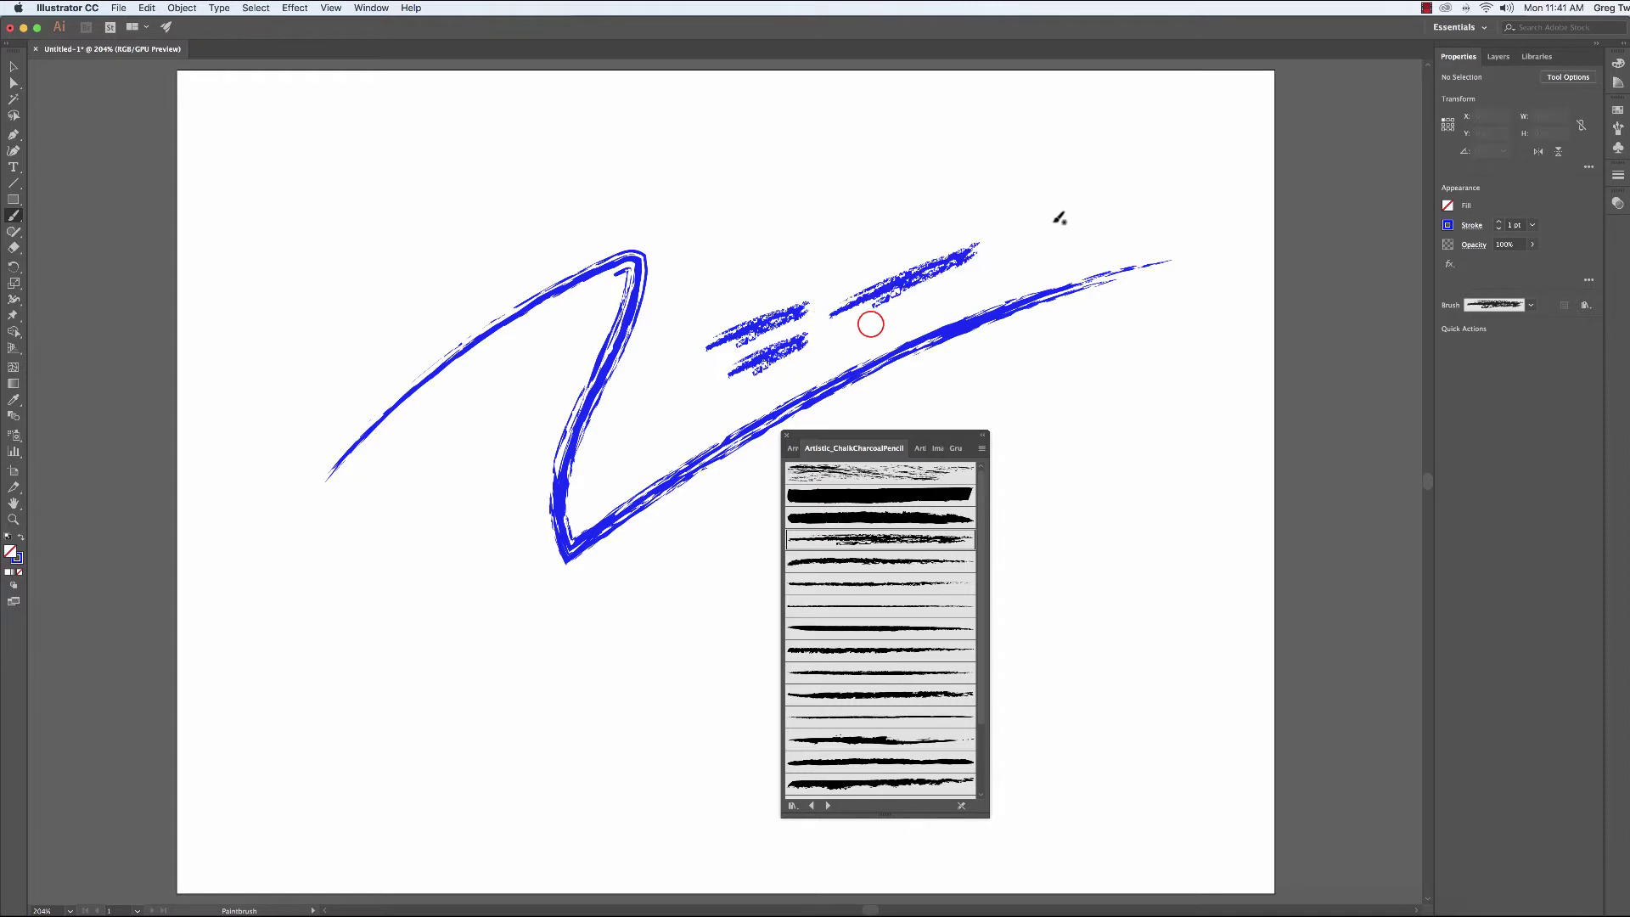
pyautogui.moveTo(870, 325); pyautogui.dragTo(1180, 188)
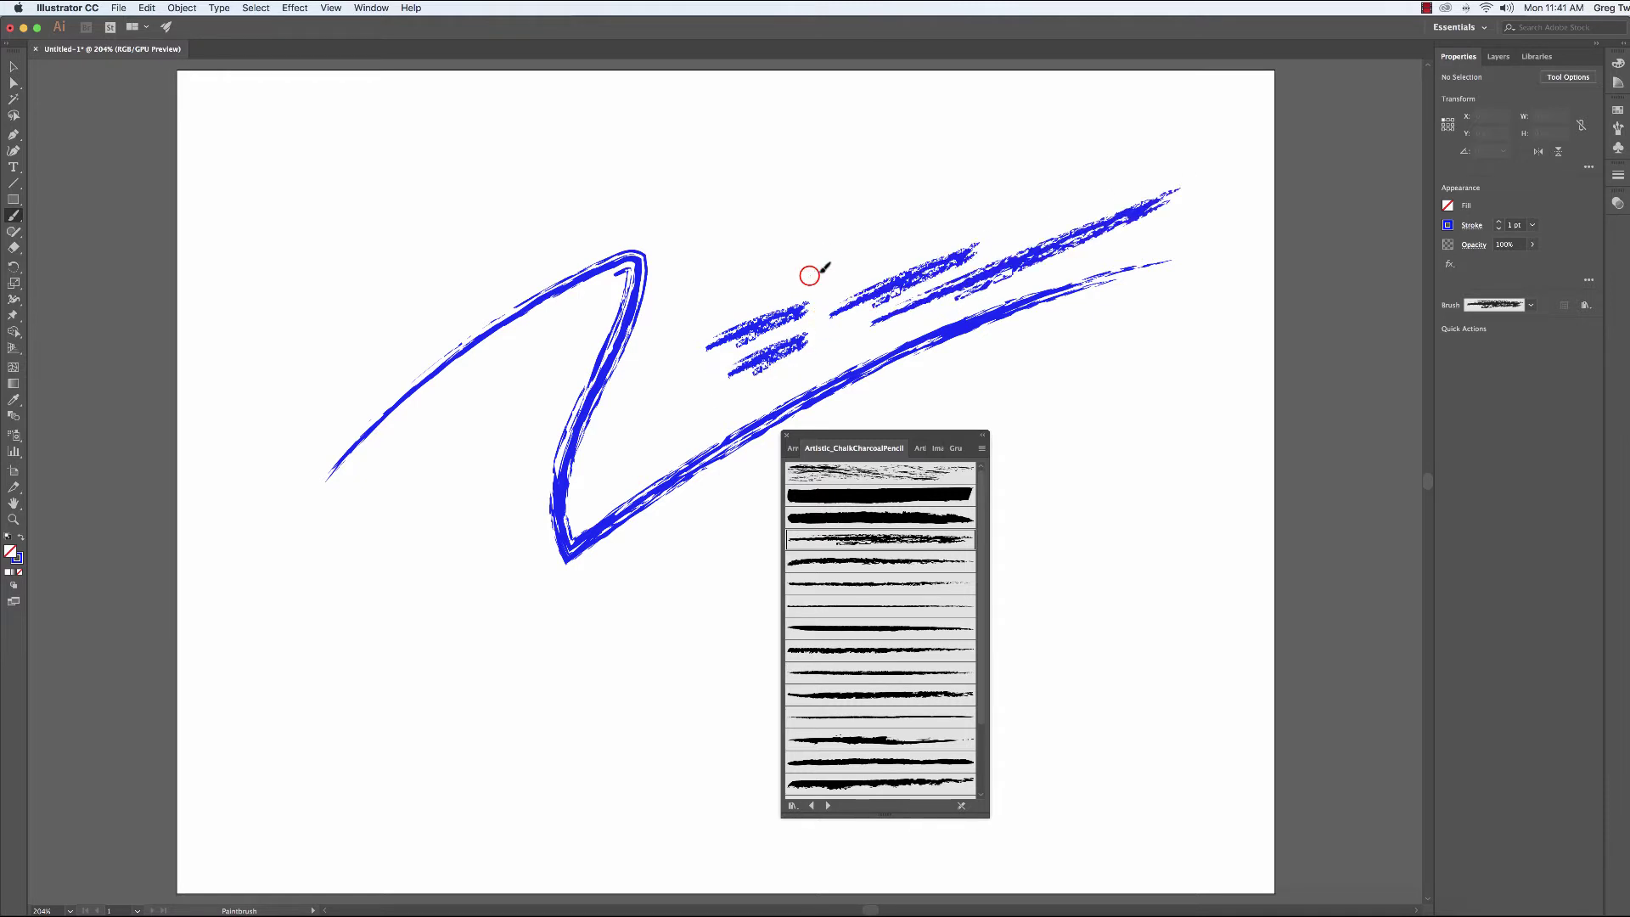
pyautogui.moveTo(811, 276); pyautogui.dragTo(1122, 150)
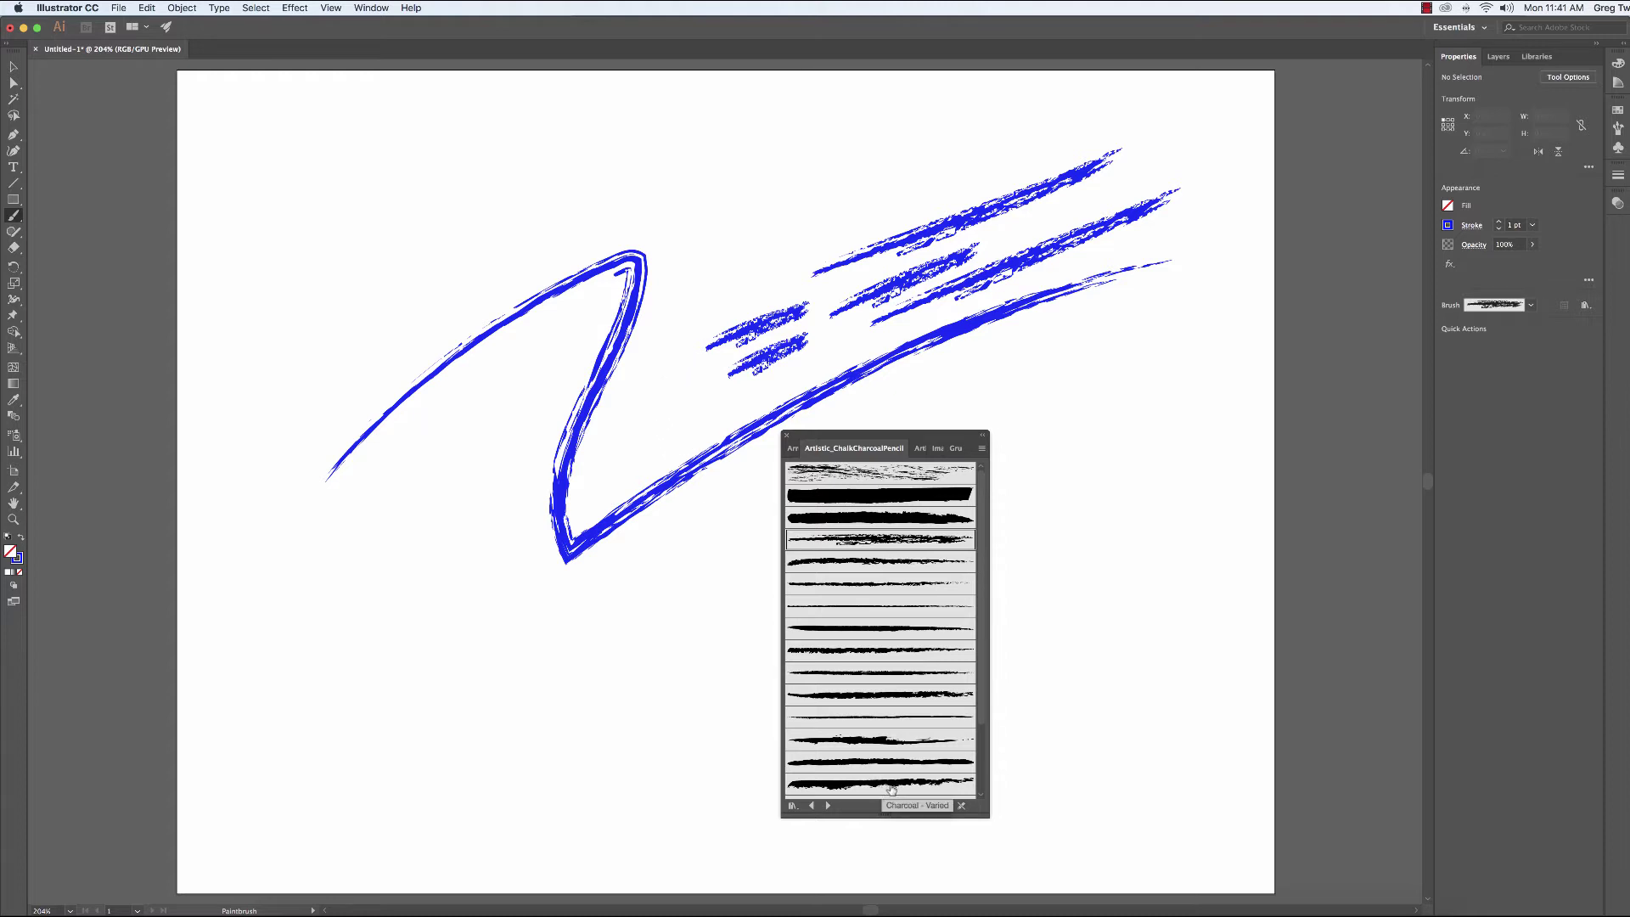
# Paint one short and one longer rising stroke below the zigzag, using the rough brush with a tapered, broken end
pyautogui.click(906, 739)
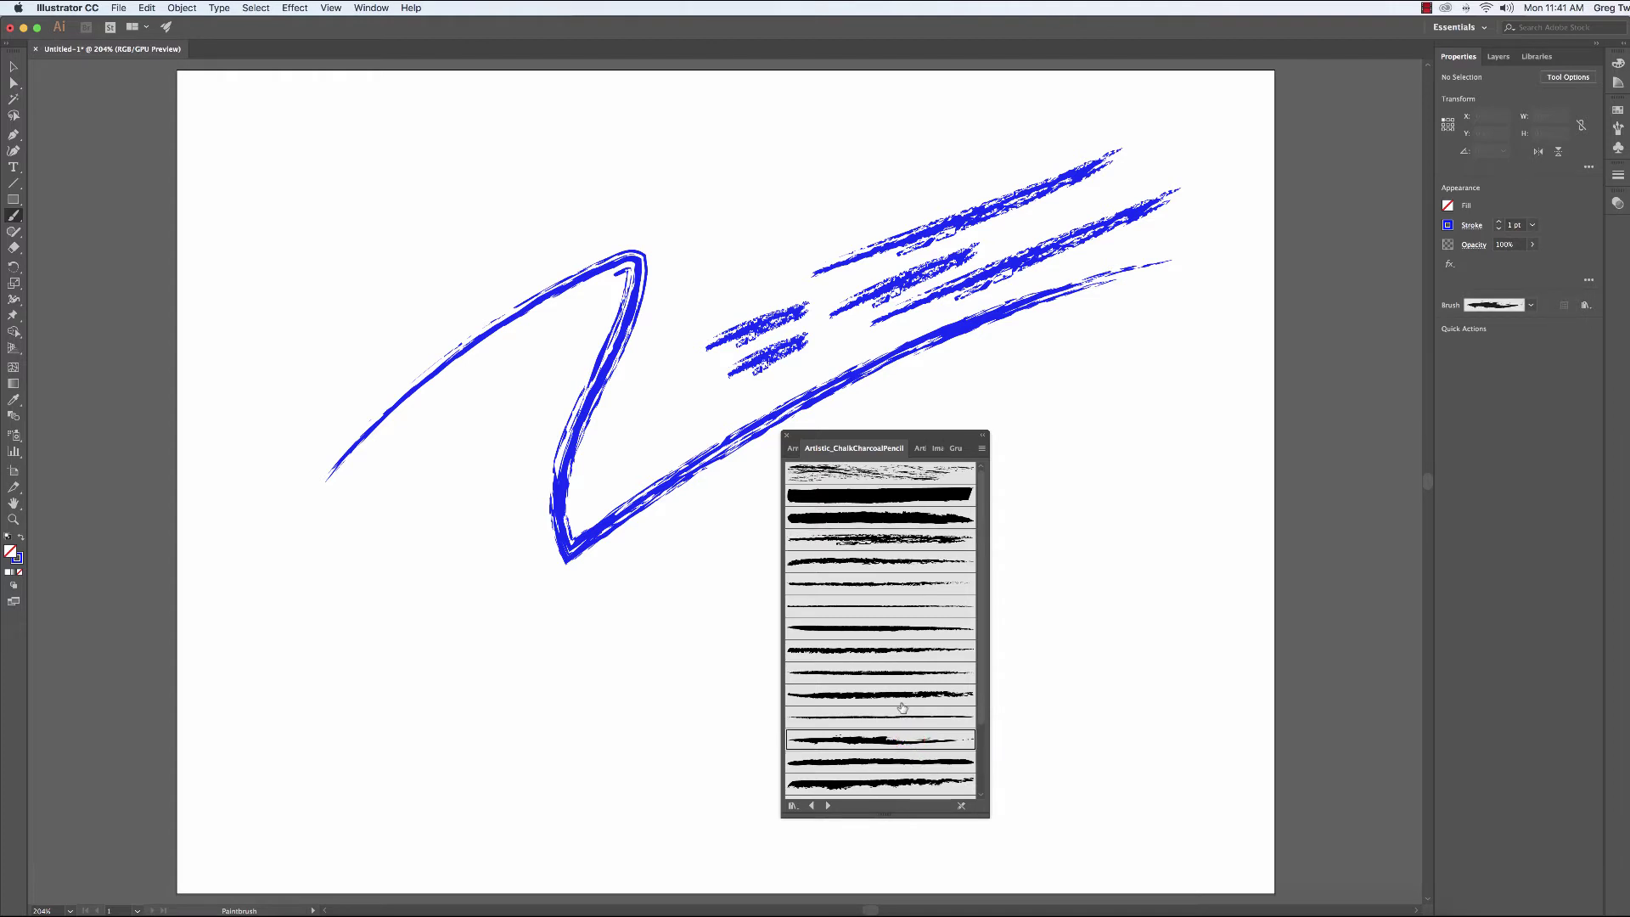
pyautogui.moveTo(322, 750); pyautogui.dragTo(470, 682)
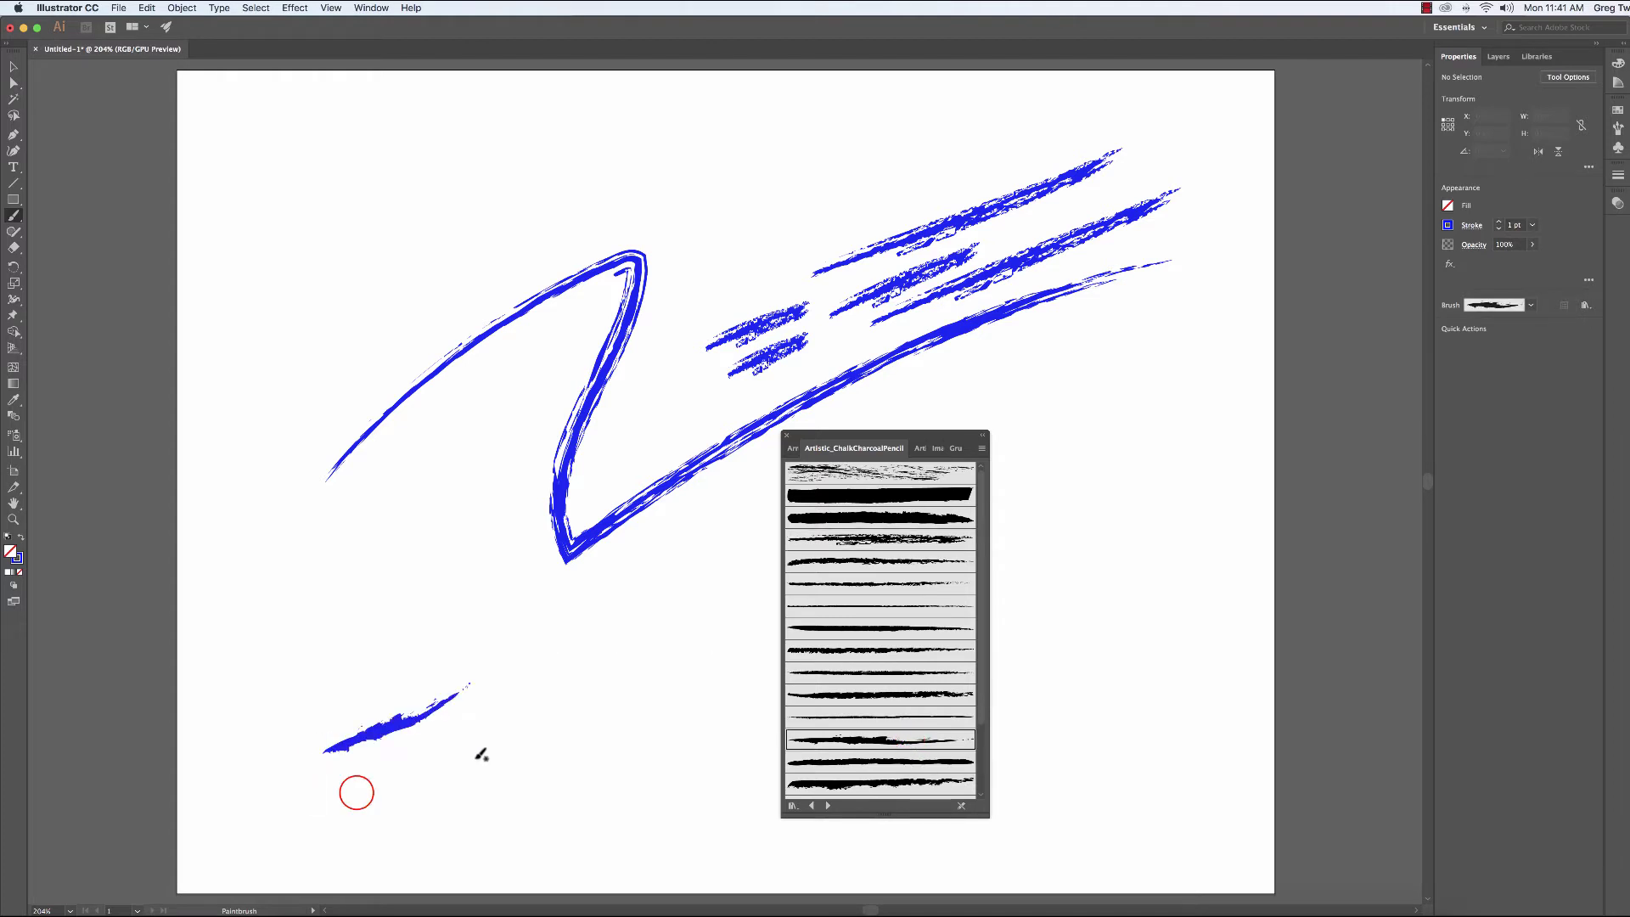
pyautogui.moveTo(363, 792); pyautogui.dragTo(669, 605)
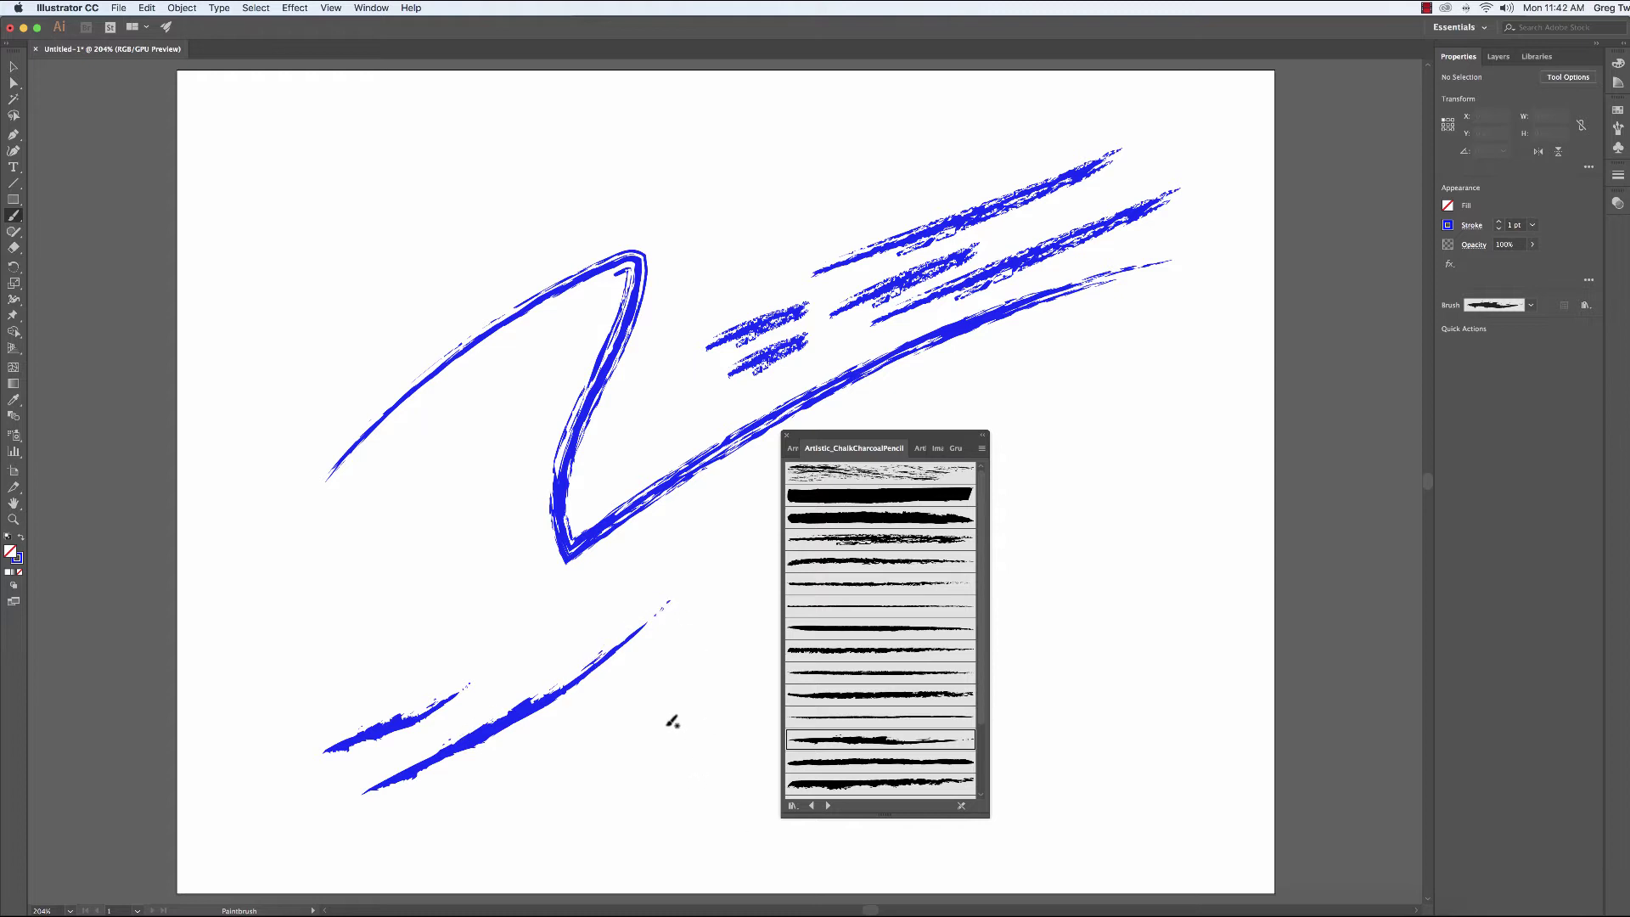
# Delete all the chalk and charcoal strokes from the artboard and close the brush library
pyautogui.press('super+a')
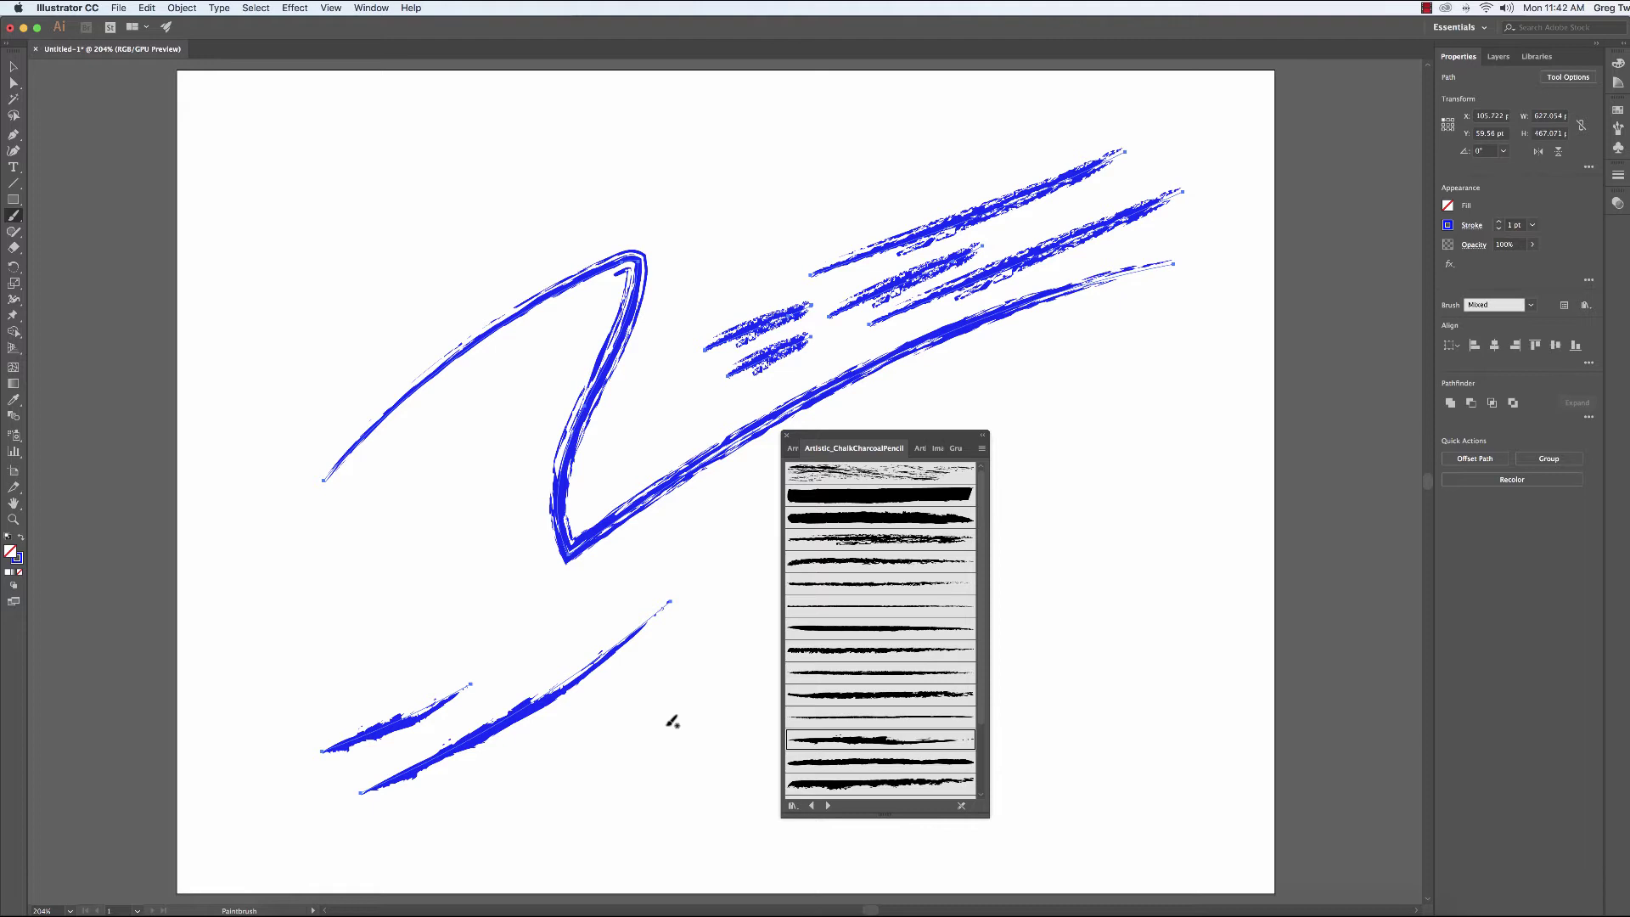
pyautogui.press('Delete')
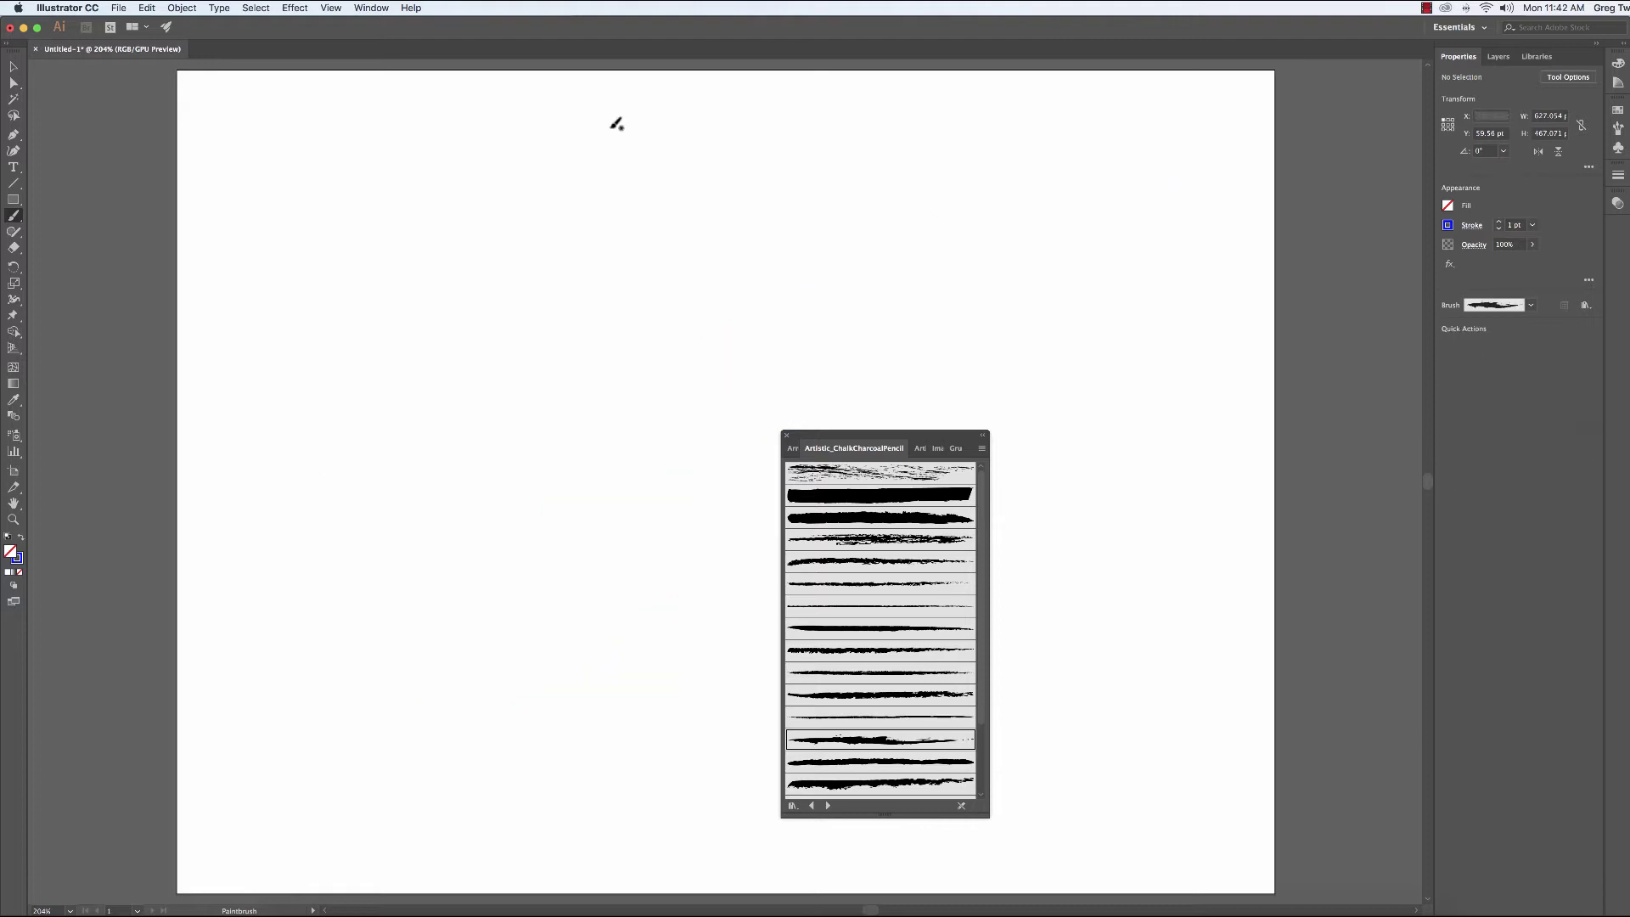
pyautogui.click(787, 437)
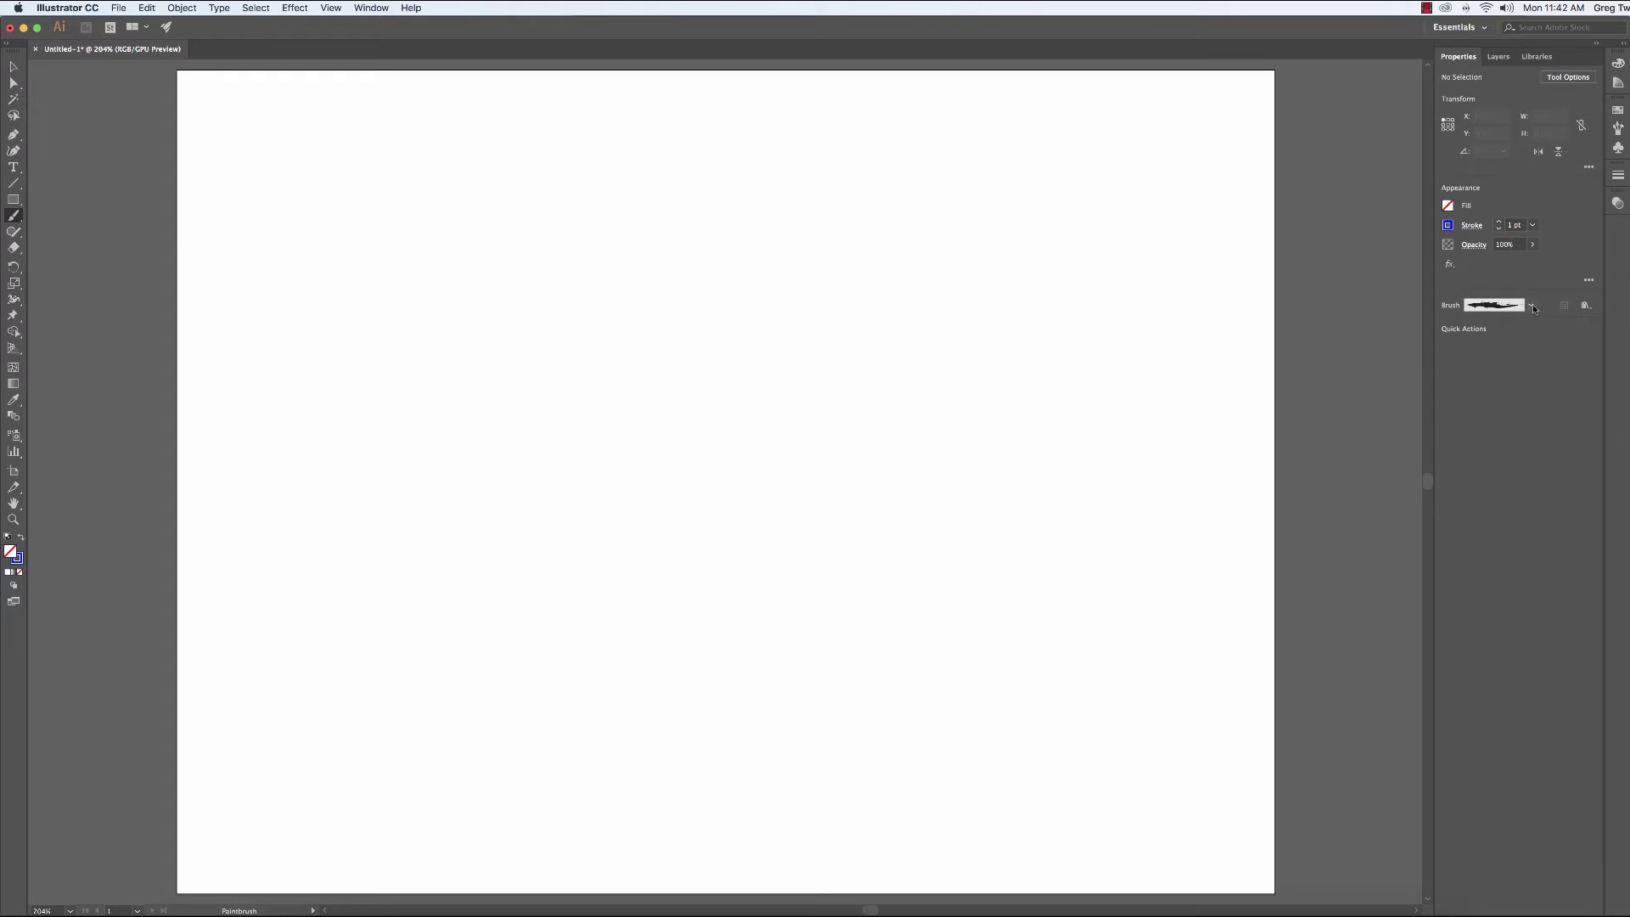
# Open the Image Brush Library and paint a large freehand zigzag across the artboard with its black coil brush
pyautogui.click(1585, 306)
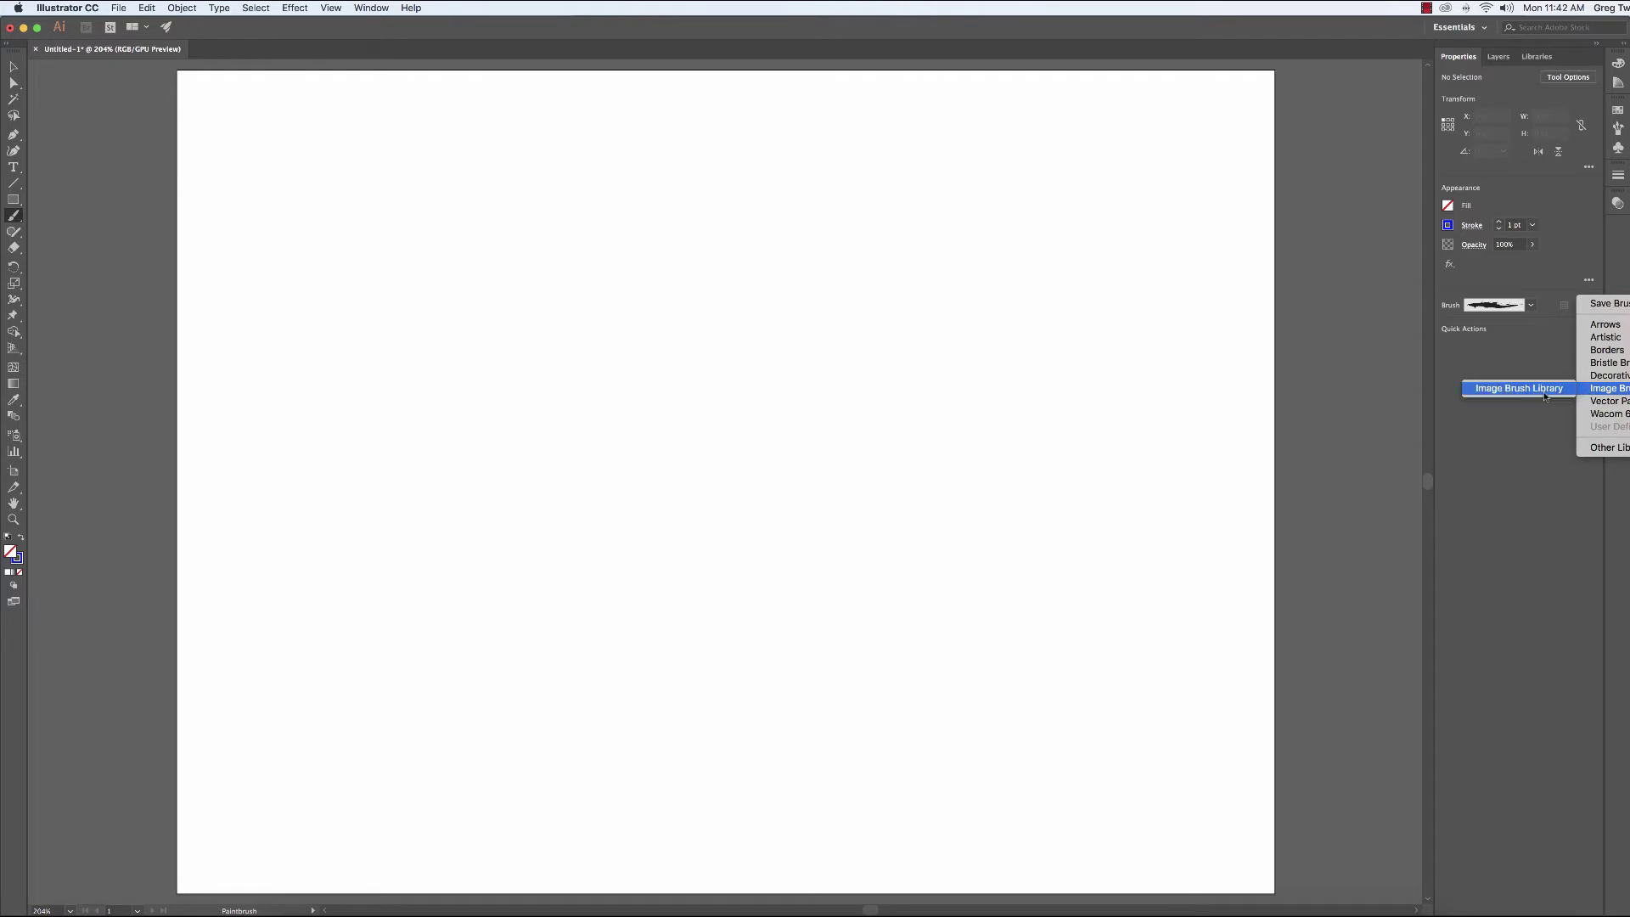
pyautogui.click(1555, 390)
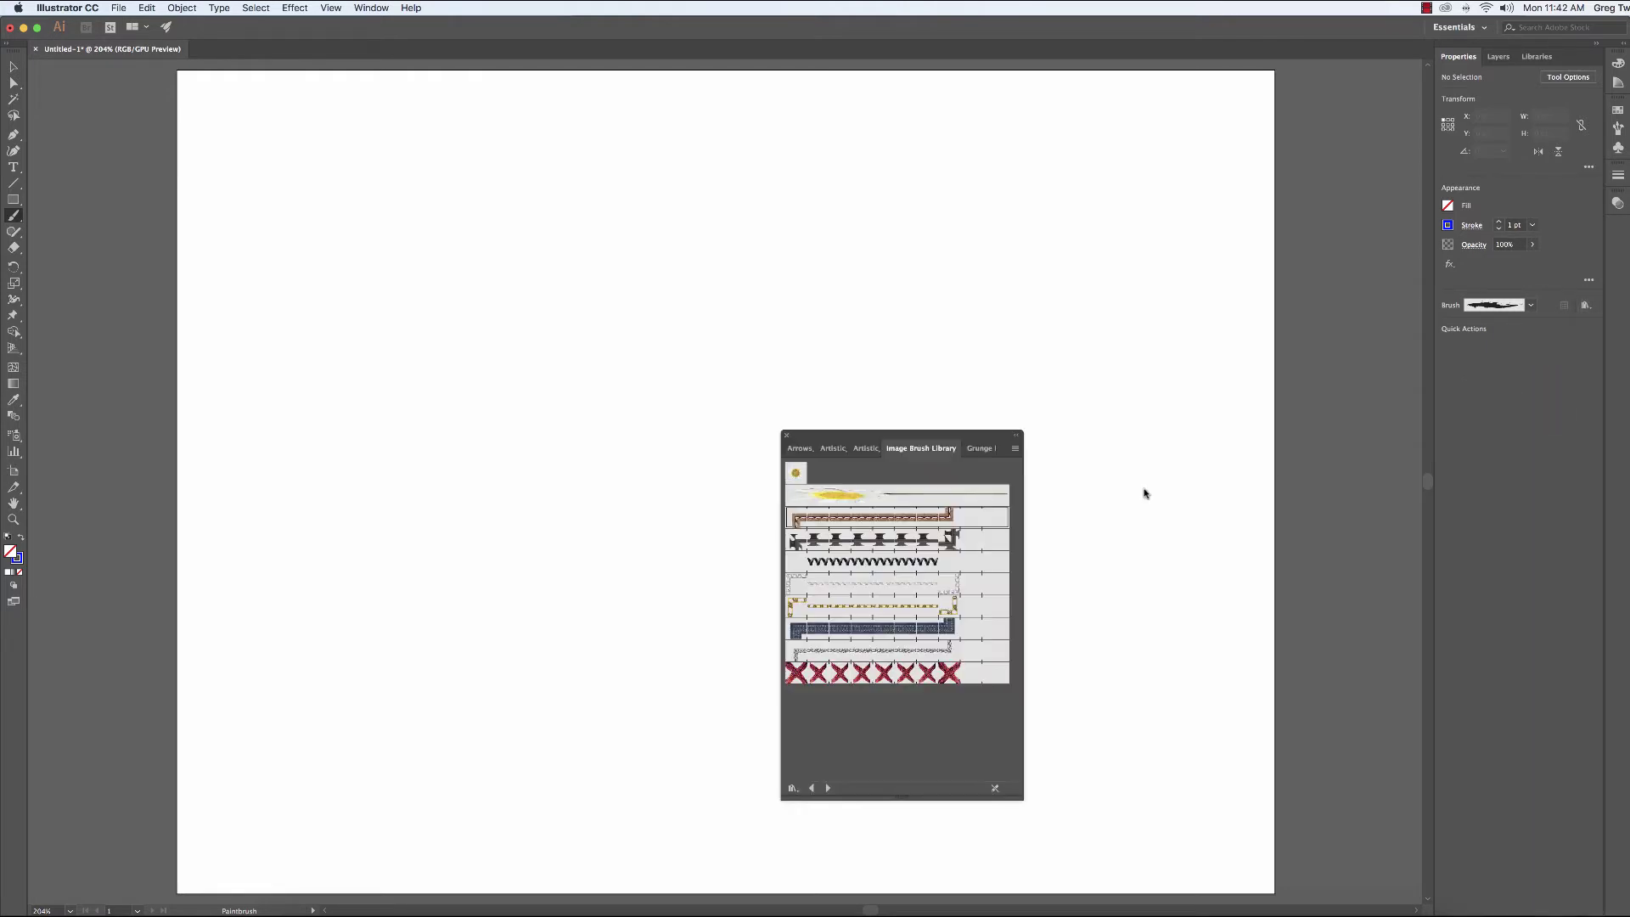
pyautogui.moveTo(875, 435)
pyautogui.mouseDown()
pyautogui.moveTo(475, 419)
pyautogui.moveTo(513, 375)
pyautogui.mouseUp()
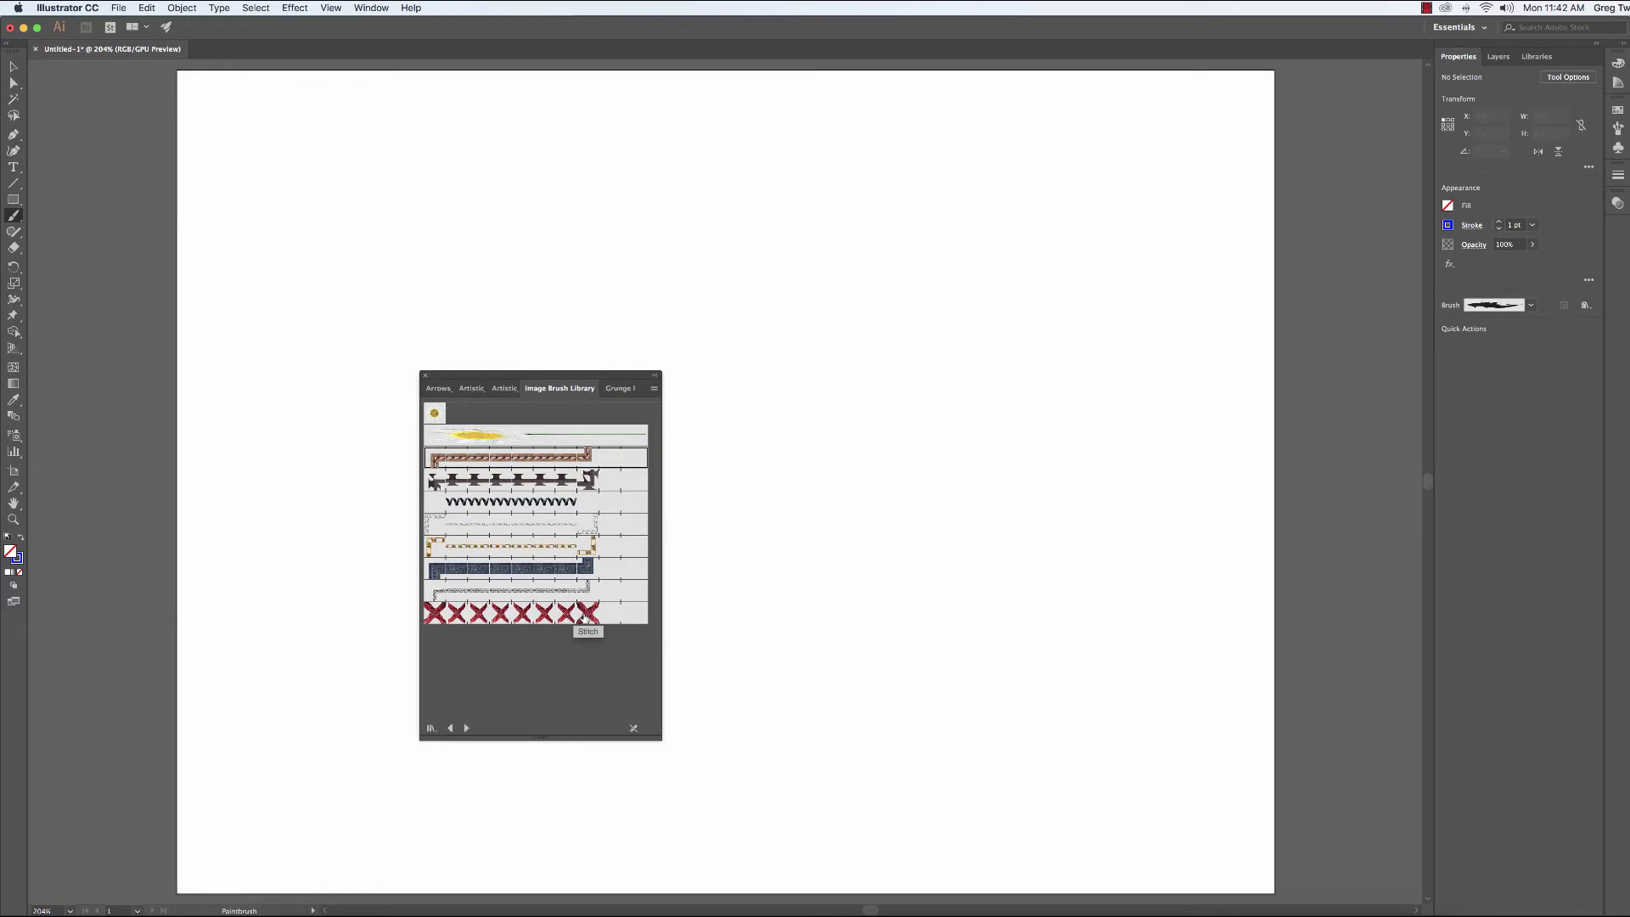
pyautogui.click(544, 502)
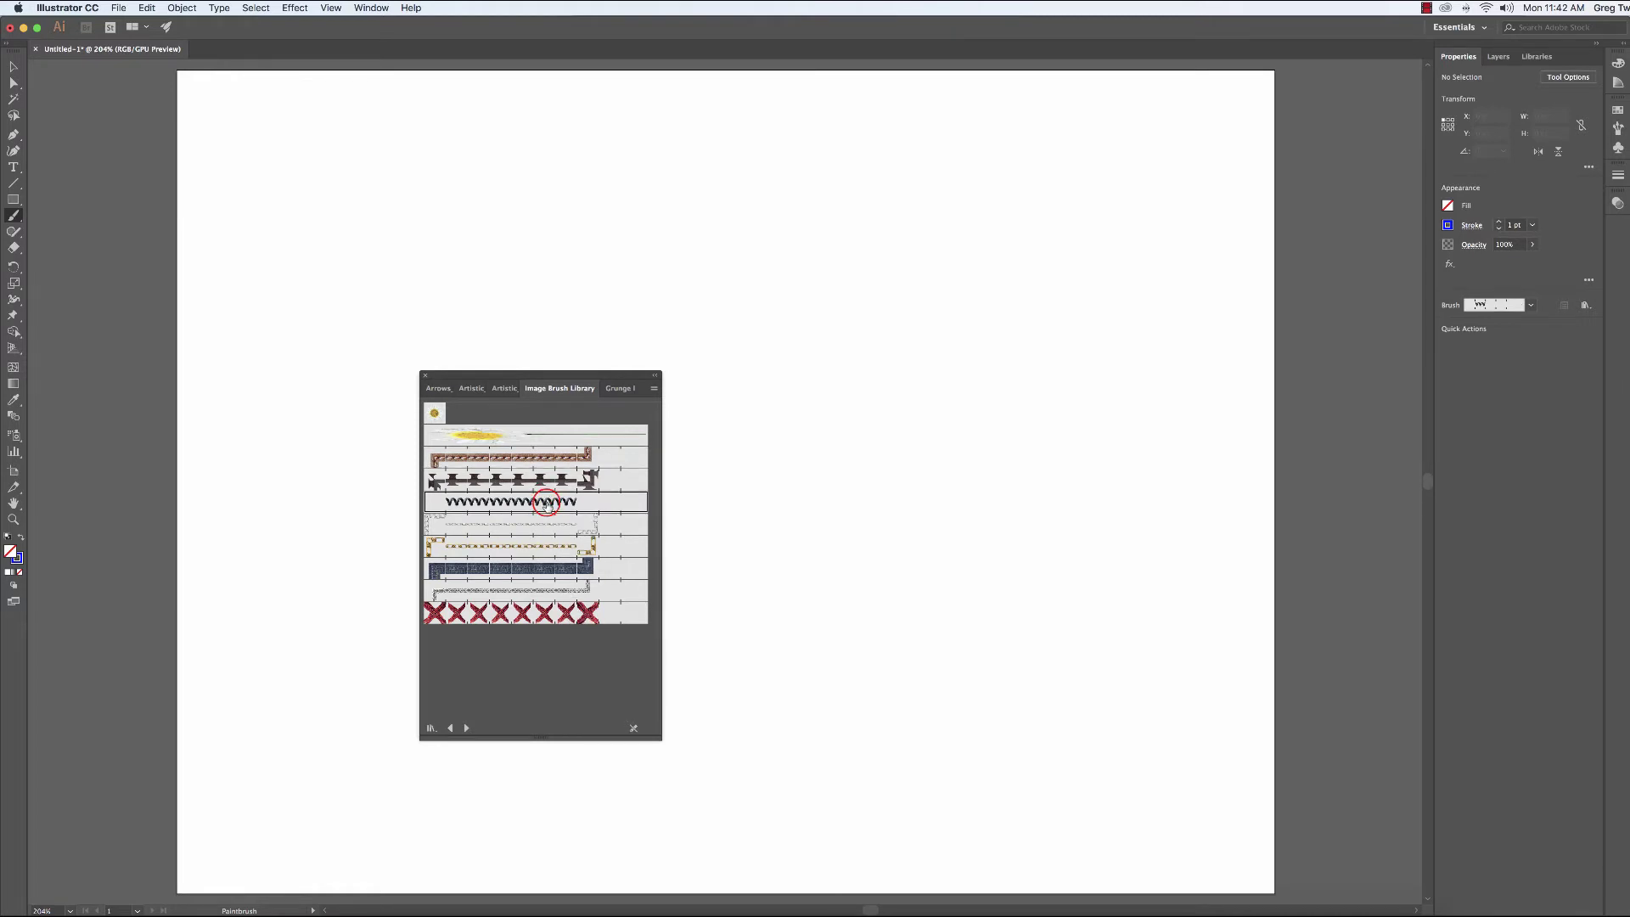
pyautogui.moveTo(327, 331)
pyautogui.mouseDown()
pyautogui.moveTo(386, 259)
pyautogui.moveTo(561, 208)
pyautogui.mouseUp()
pyautogui.moveTo(984, 554); pyautogui.dragTo(861, 758)
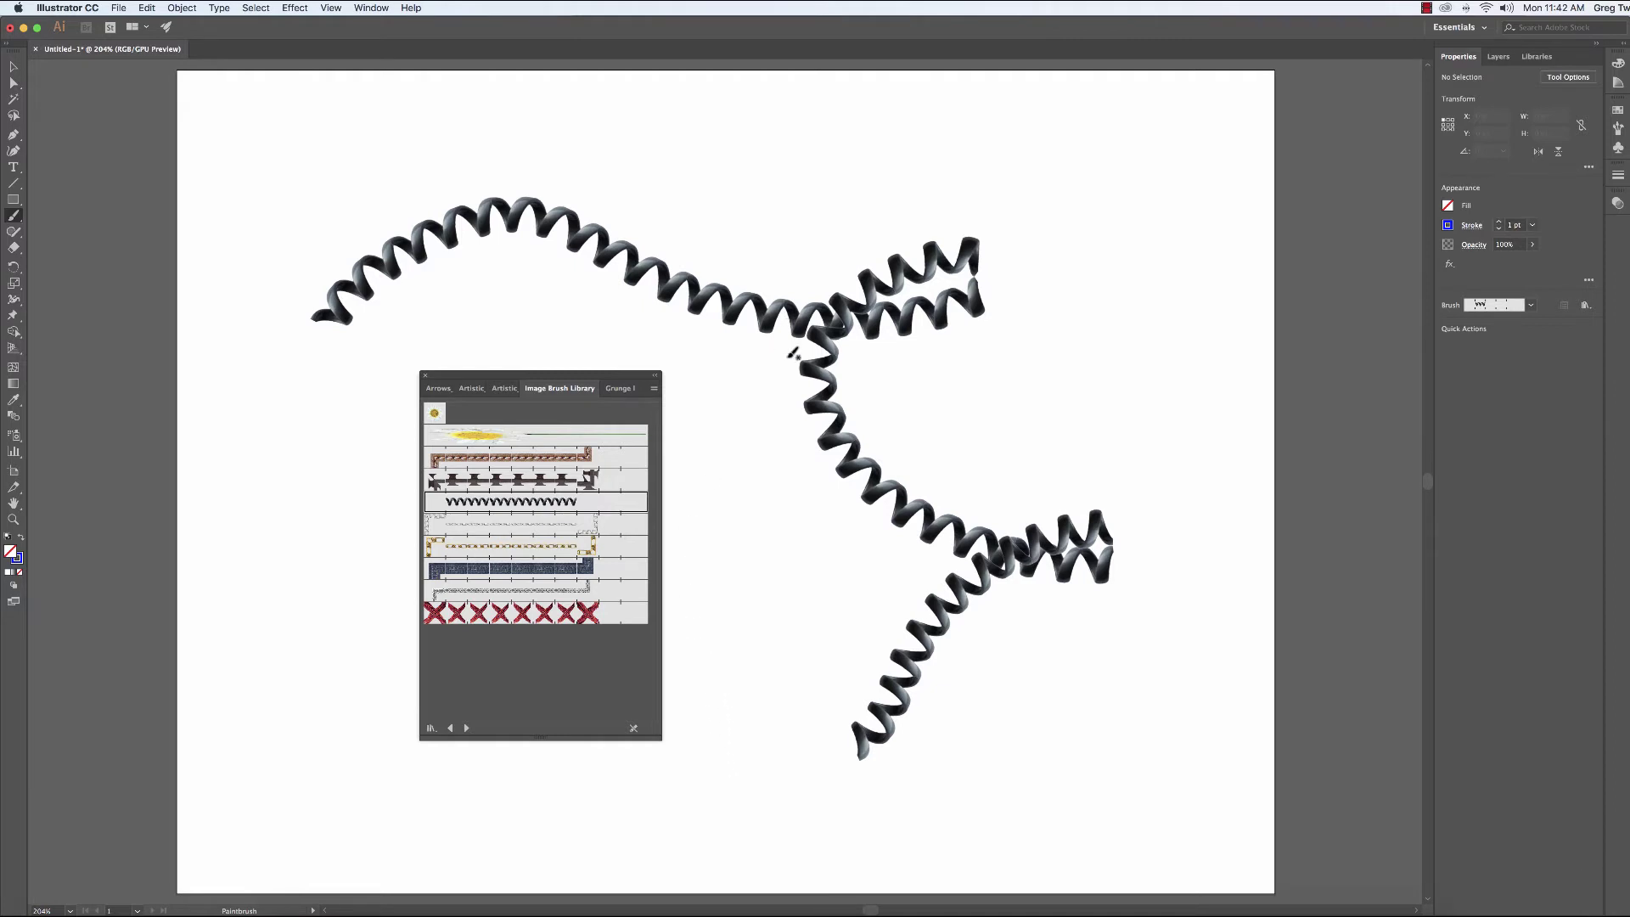
# Paint two steep strokes side by side inside the coil zigzag, one with the denim seam brush and one with the brown leather brush
pyautogui.click(584, 571)
pyautogui.moveTo(729, 404); pyautogui.dragTo(760, 657)
pyautogui.click(582, 456)
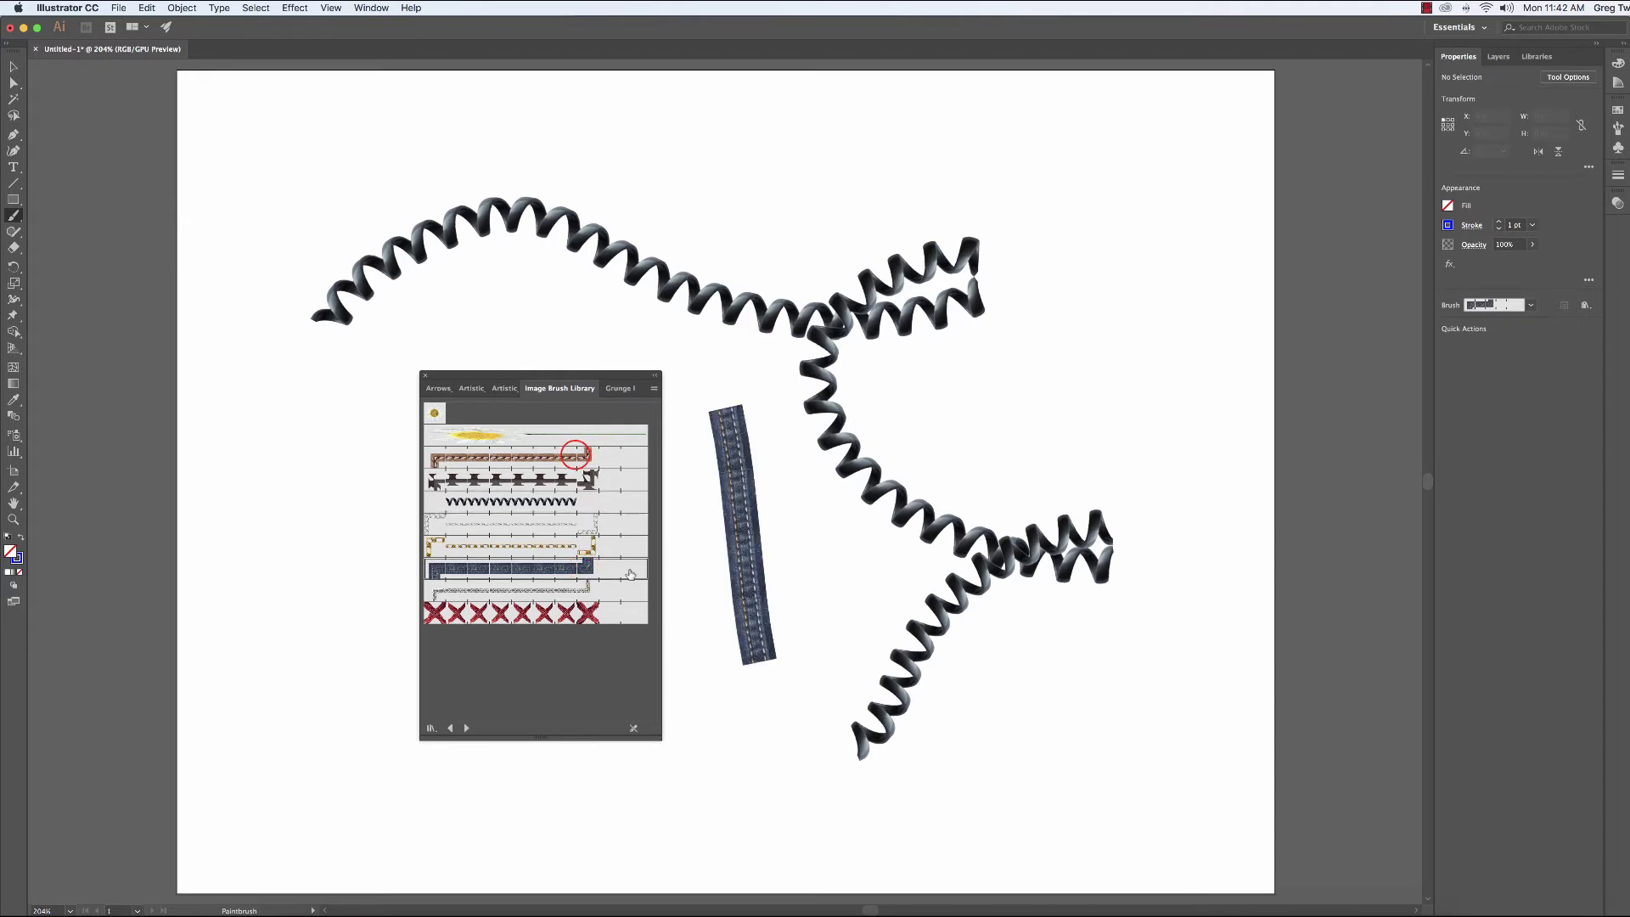
pyautogui.moveTo(767, 392); pyautogui.dragTo(820, 671)
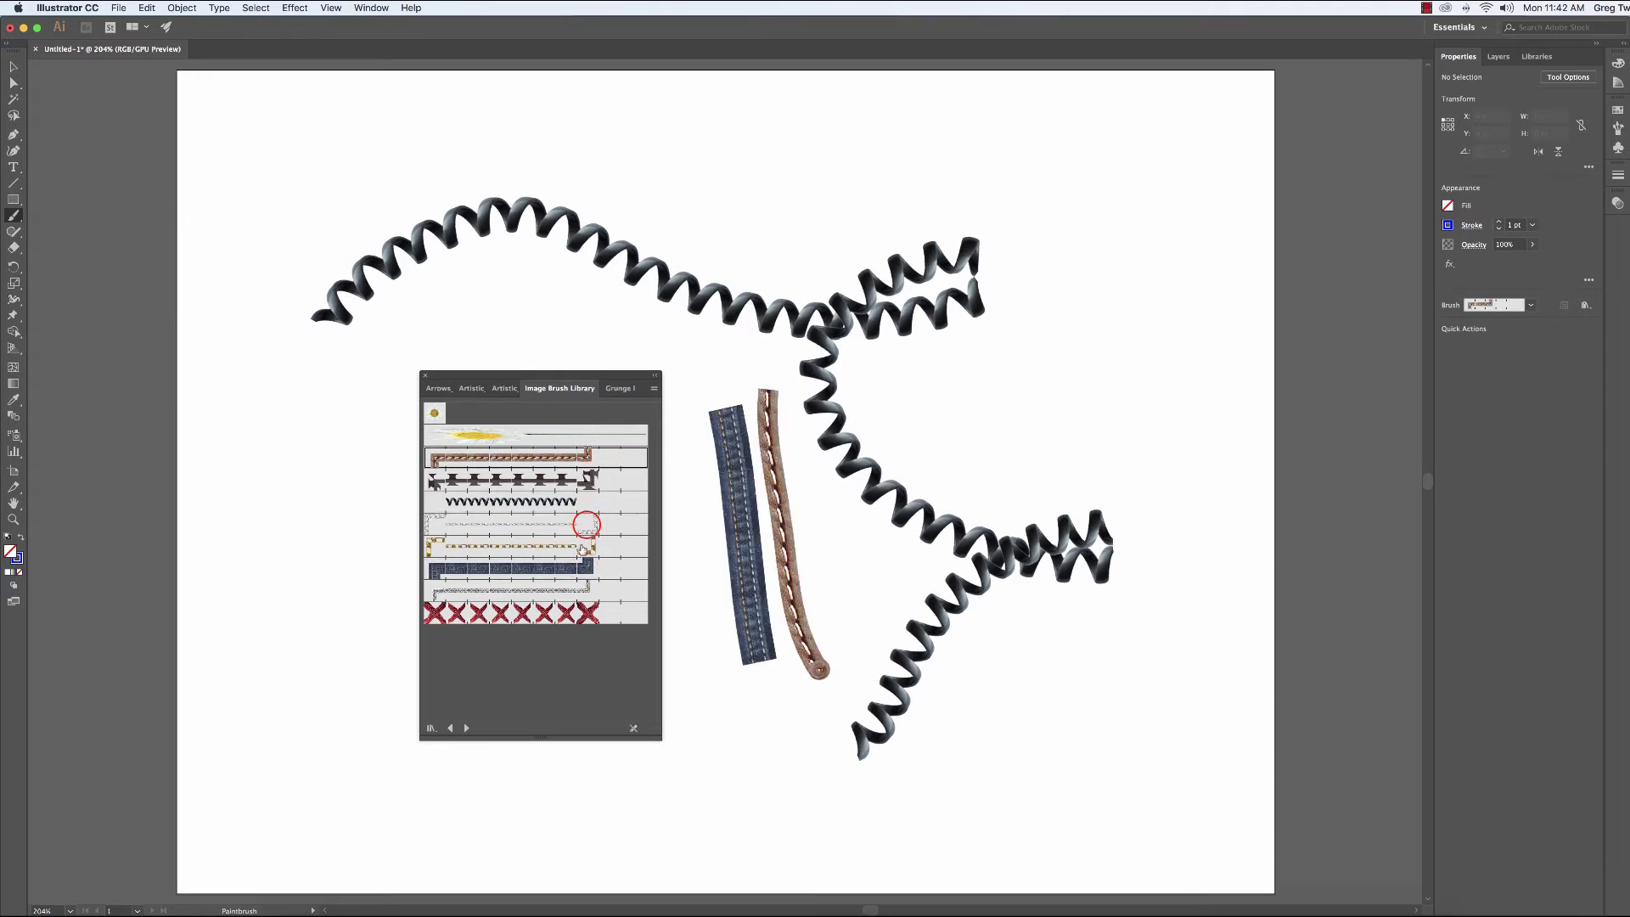
# Paint silver and gold chain strokes between the zigzag's arms and a vertical stroke near the artboard's left edge with the red Stitch brush
pyautogui.click(584, 523)
pyautogui.moveTo(989, 410); pyautogui.dragTo(1223, 392)
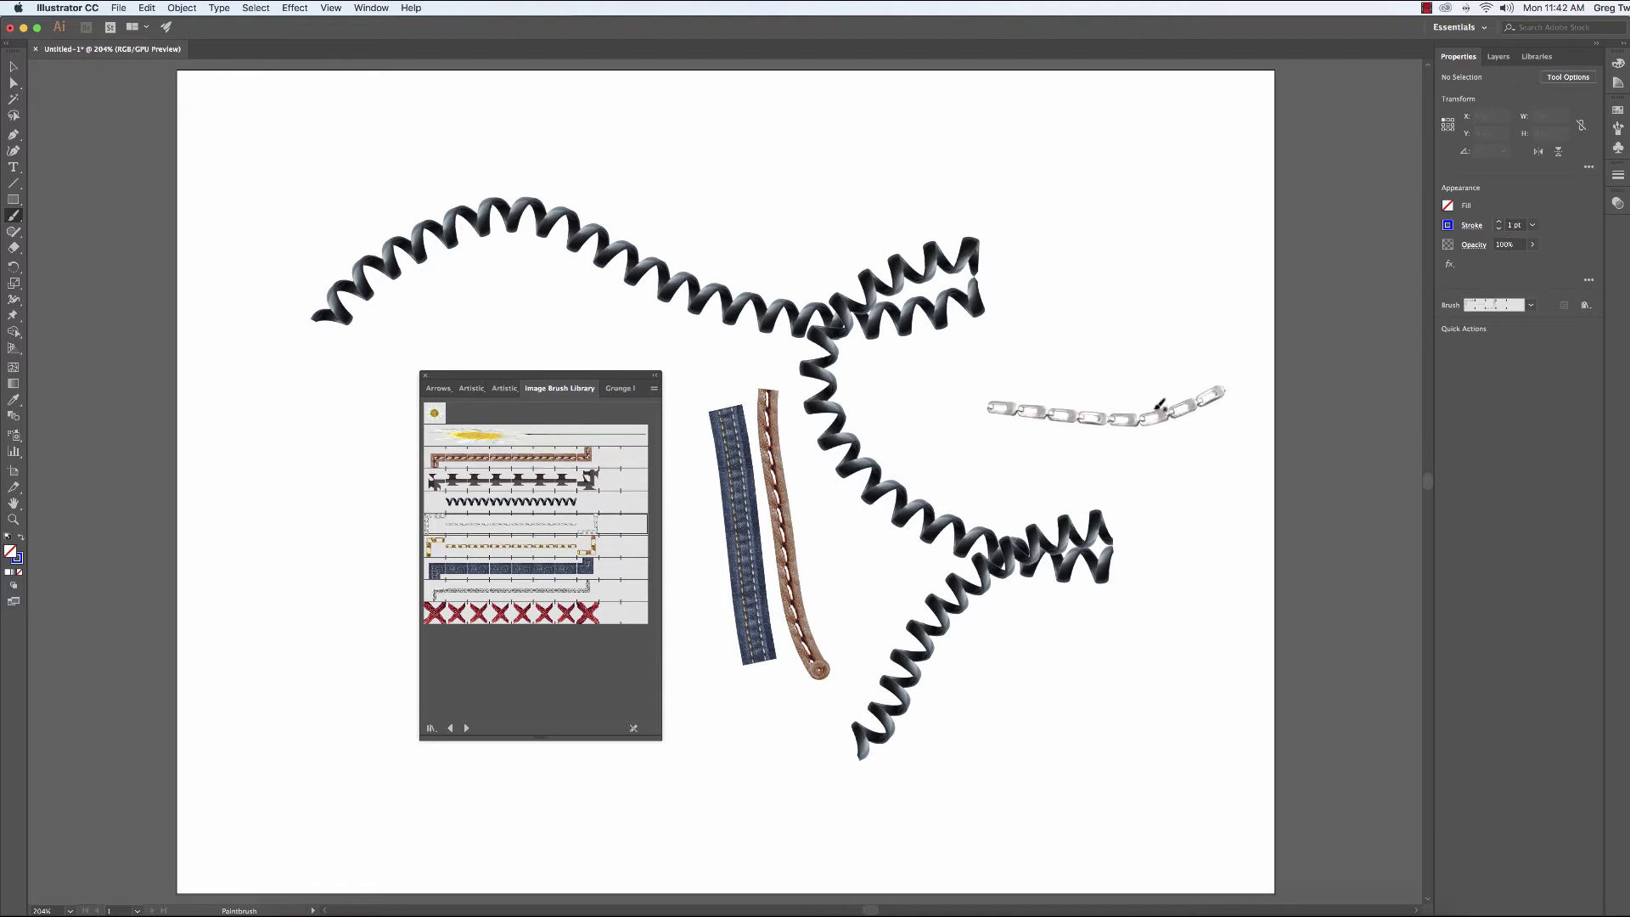
pyautogui.click(561, 544)
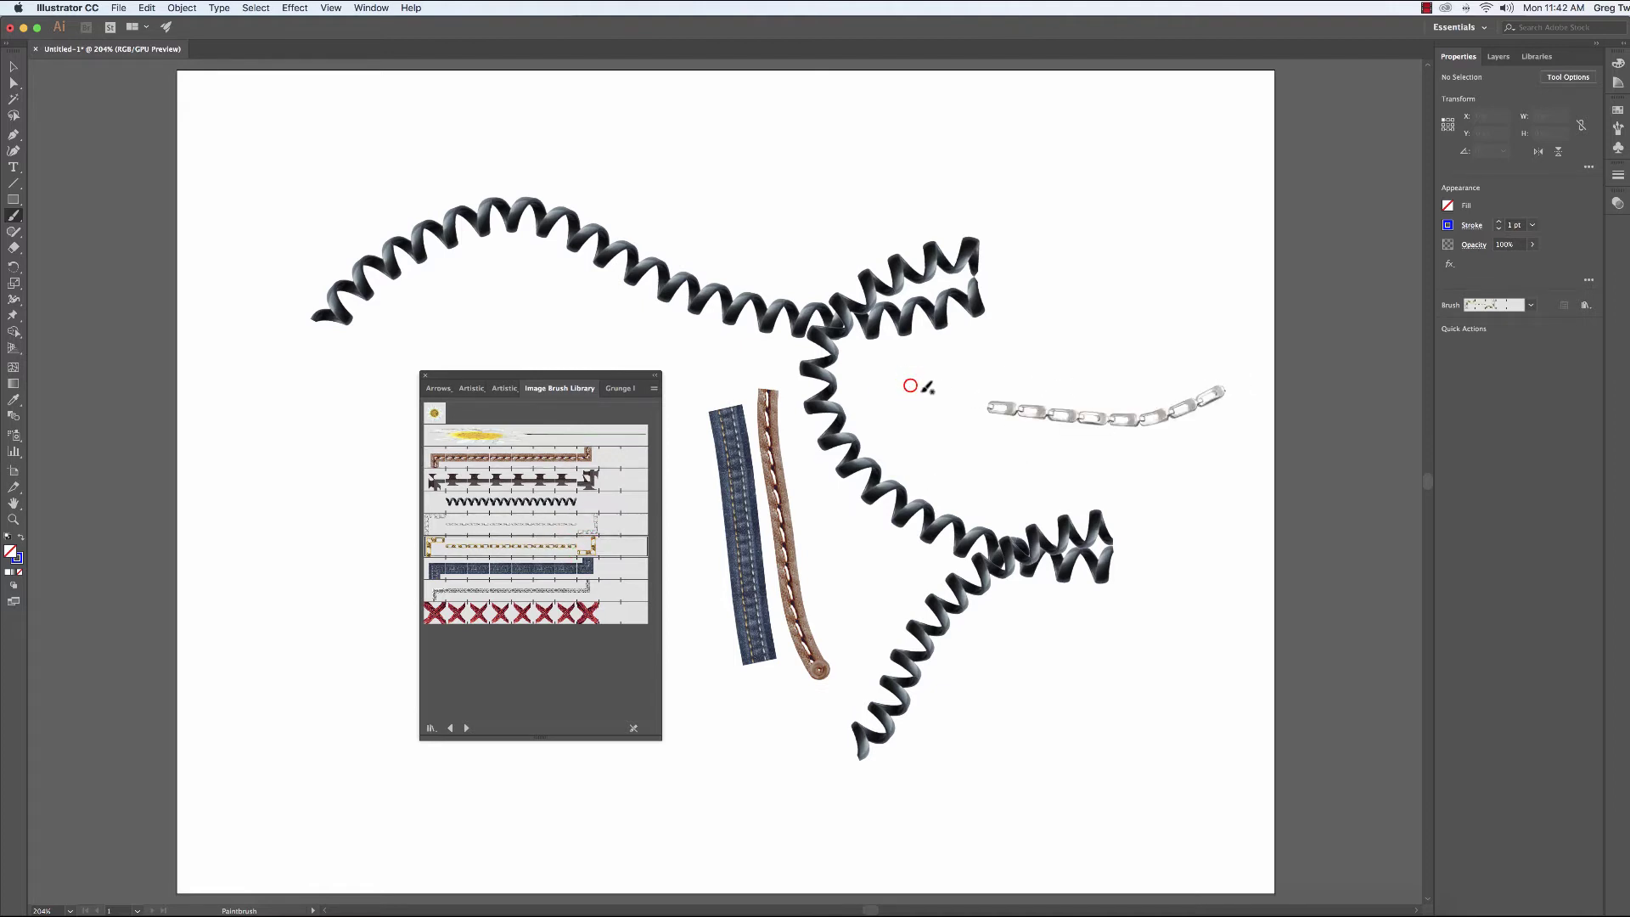
pyautogui.moveTo(907, 386)
pyautogui.mouseDown()
pyautogui.moveTo(948, 427)
pyautogui.moveTo(1210, 463)
pyautogui.mouseUp()
pyautogui.click(544, 611)
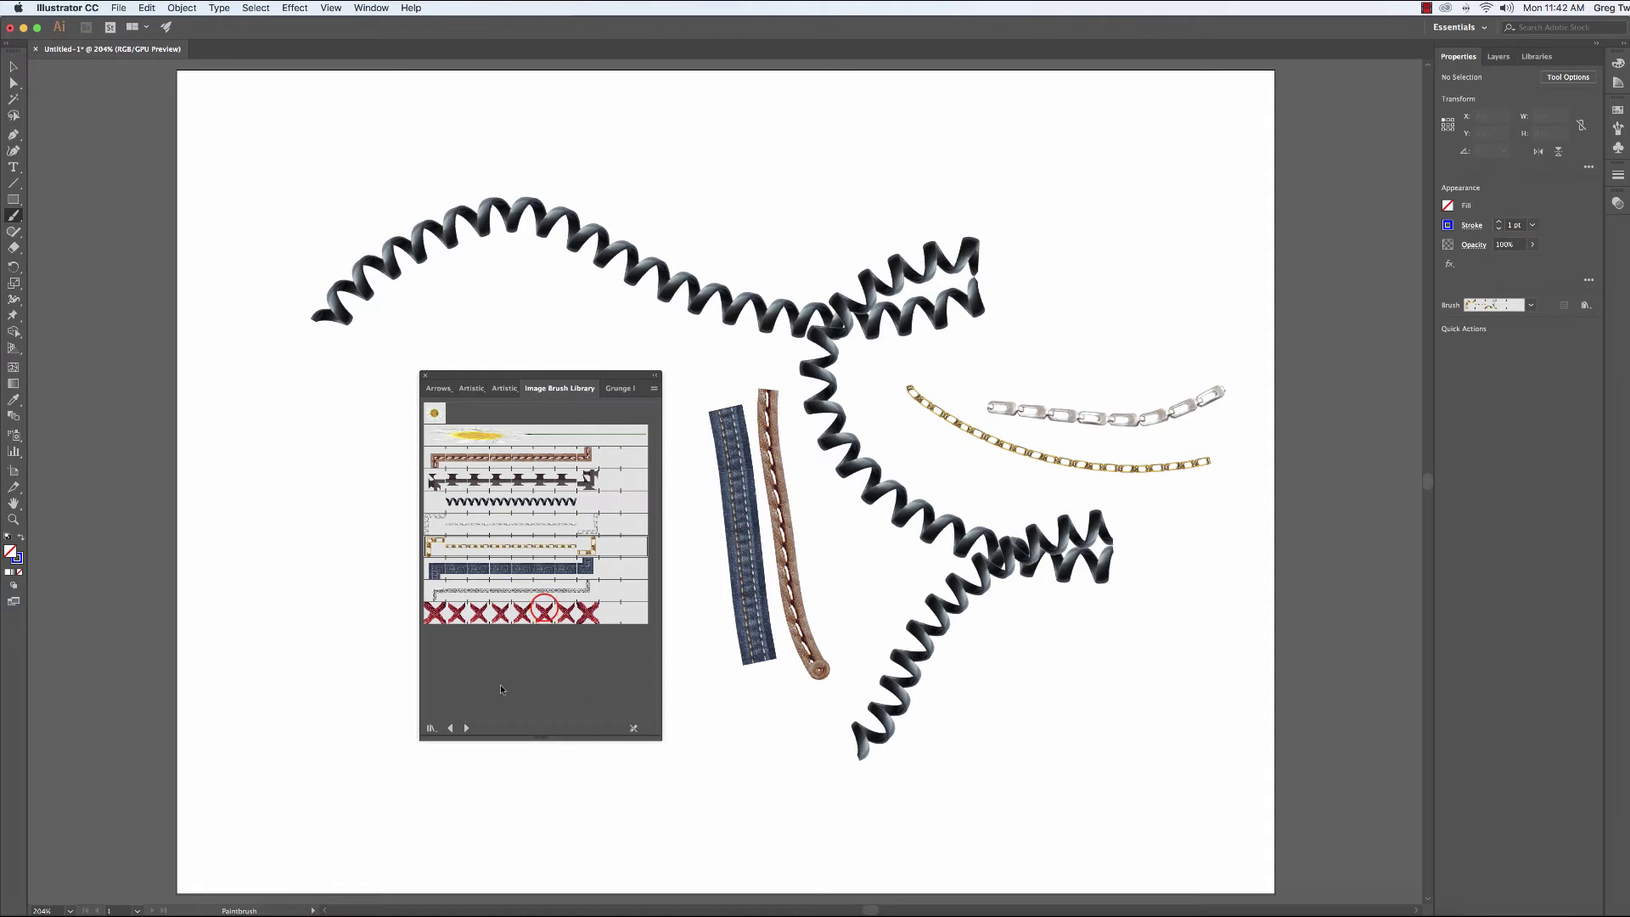
pyautogui.moveTo(334, 708); pyautogui.dragTo(329, 459)
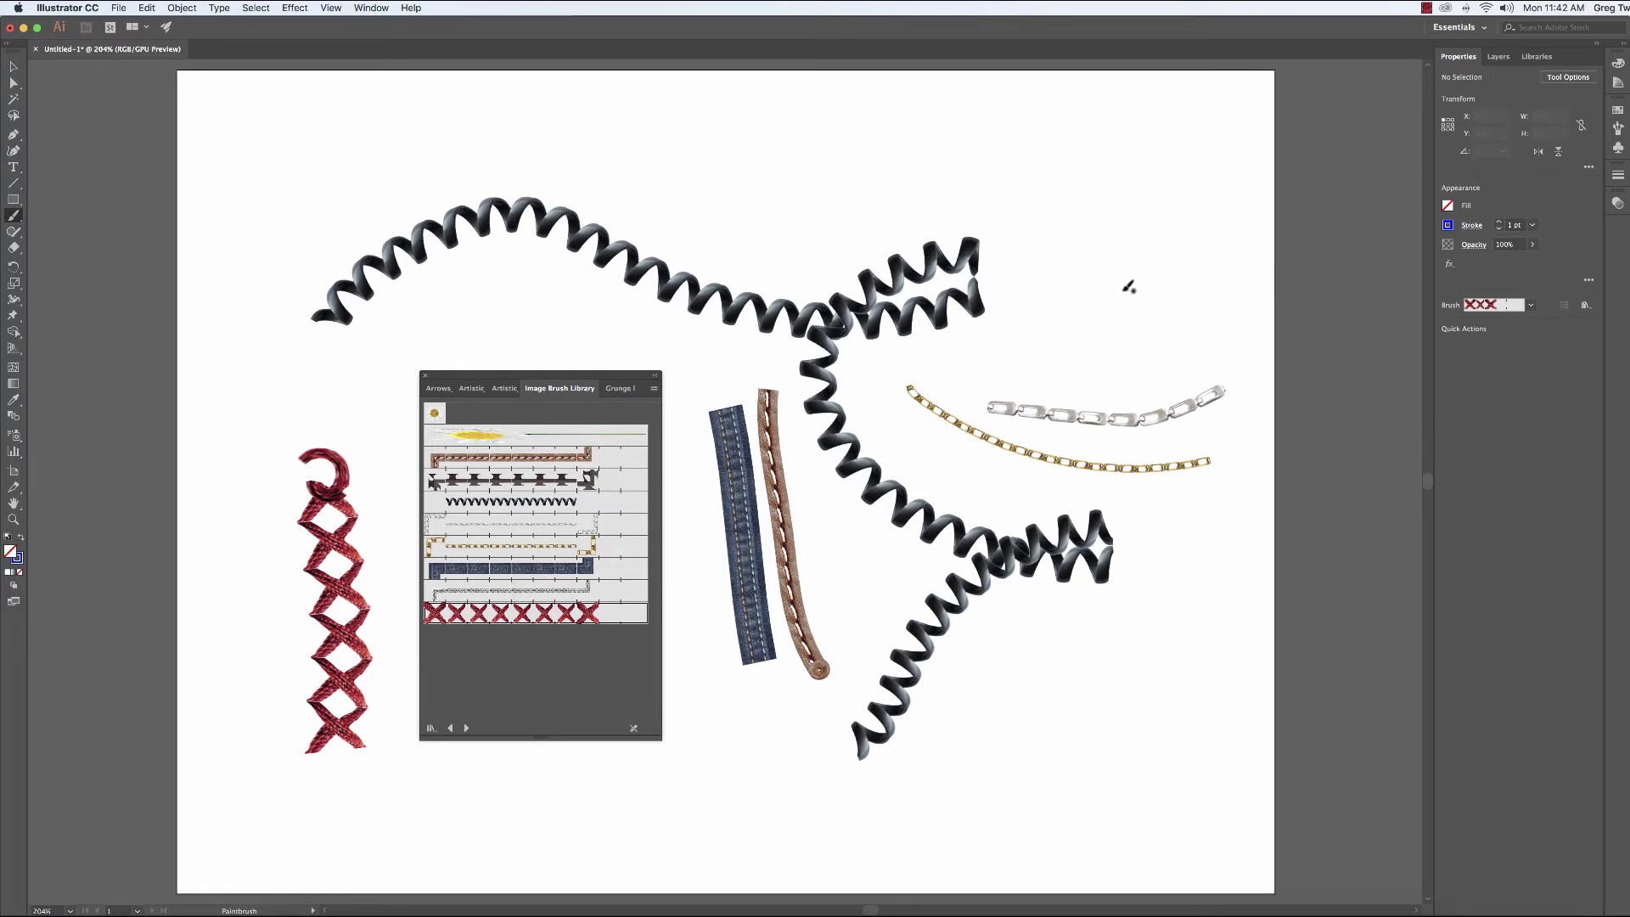
# Delete all the image brush strokes from the artboard
pyautogui.click(16, 65)
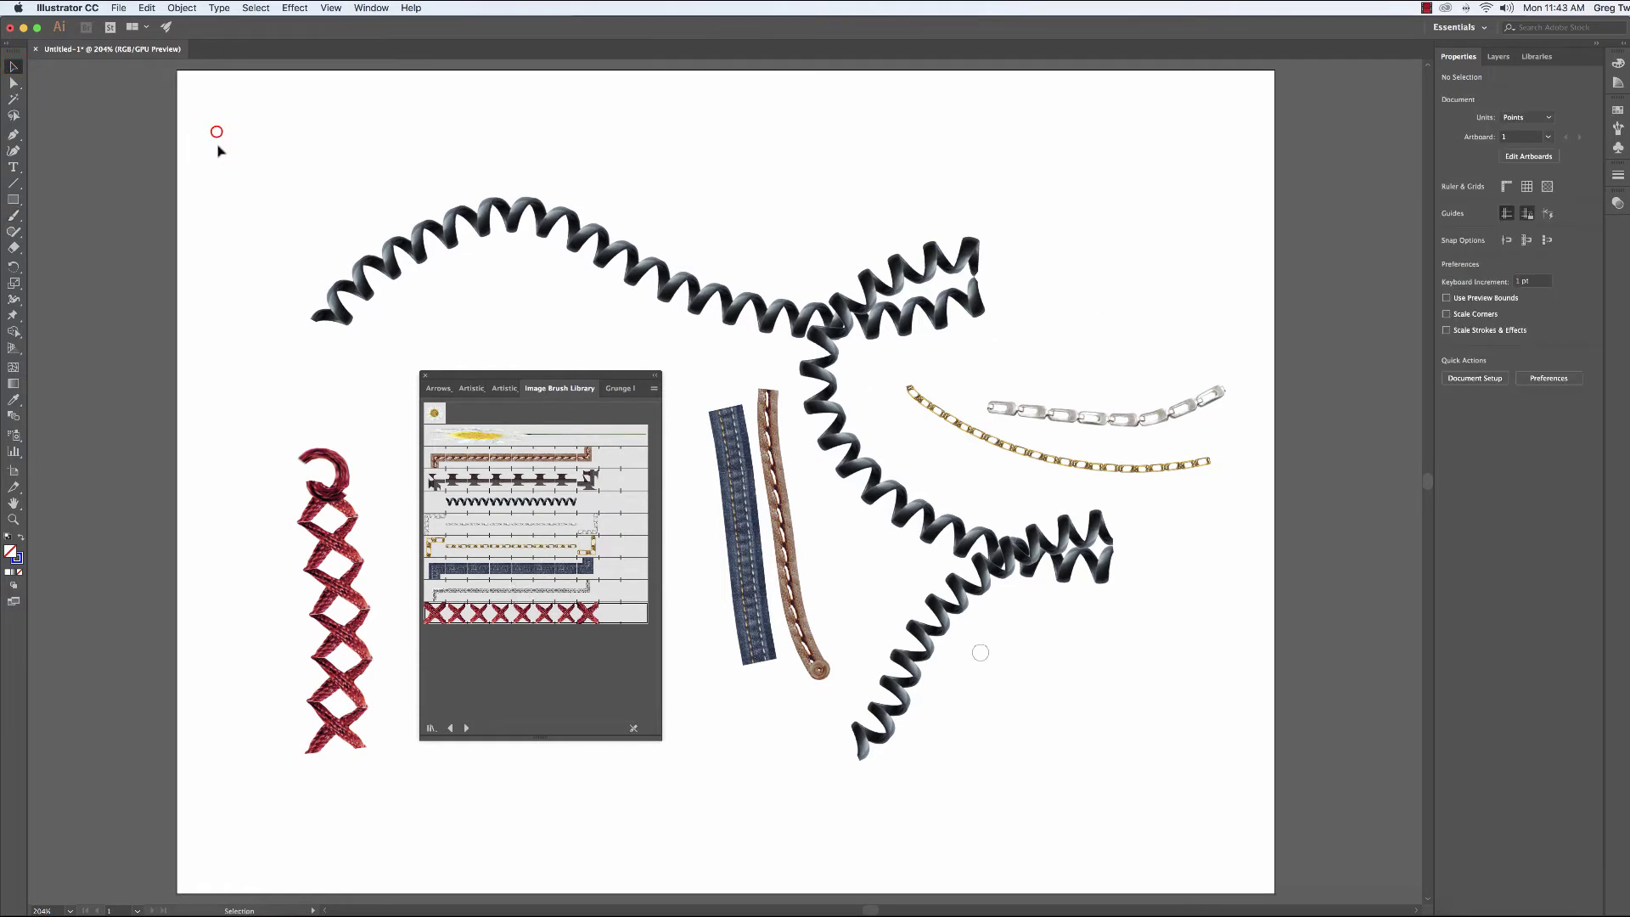
pyautogui.moveTo(217, 147)
pyautogui.mouseDown()
pyautogui.moveTo(984, 652)
pyautogui.moveTo(1266, 722)
pyautogui.mouseUp()
pyautogui.press('Delete')
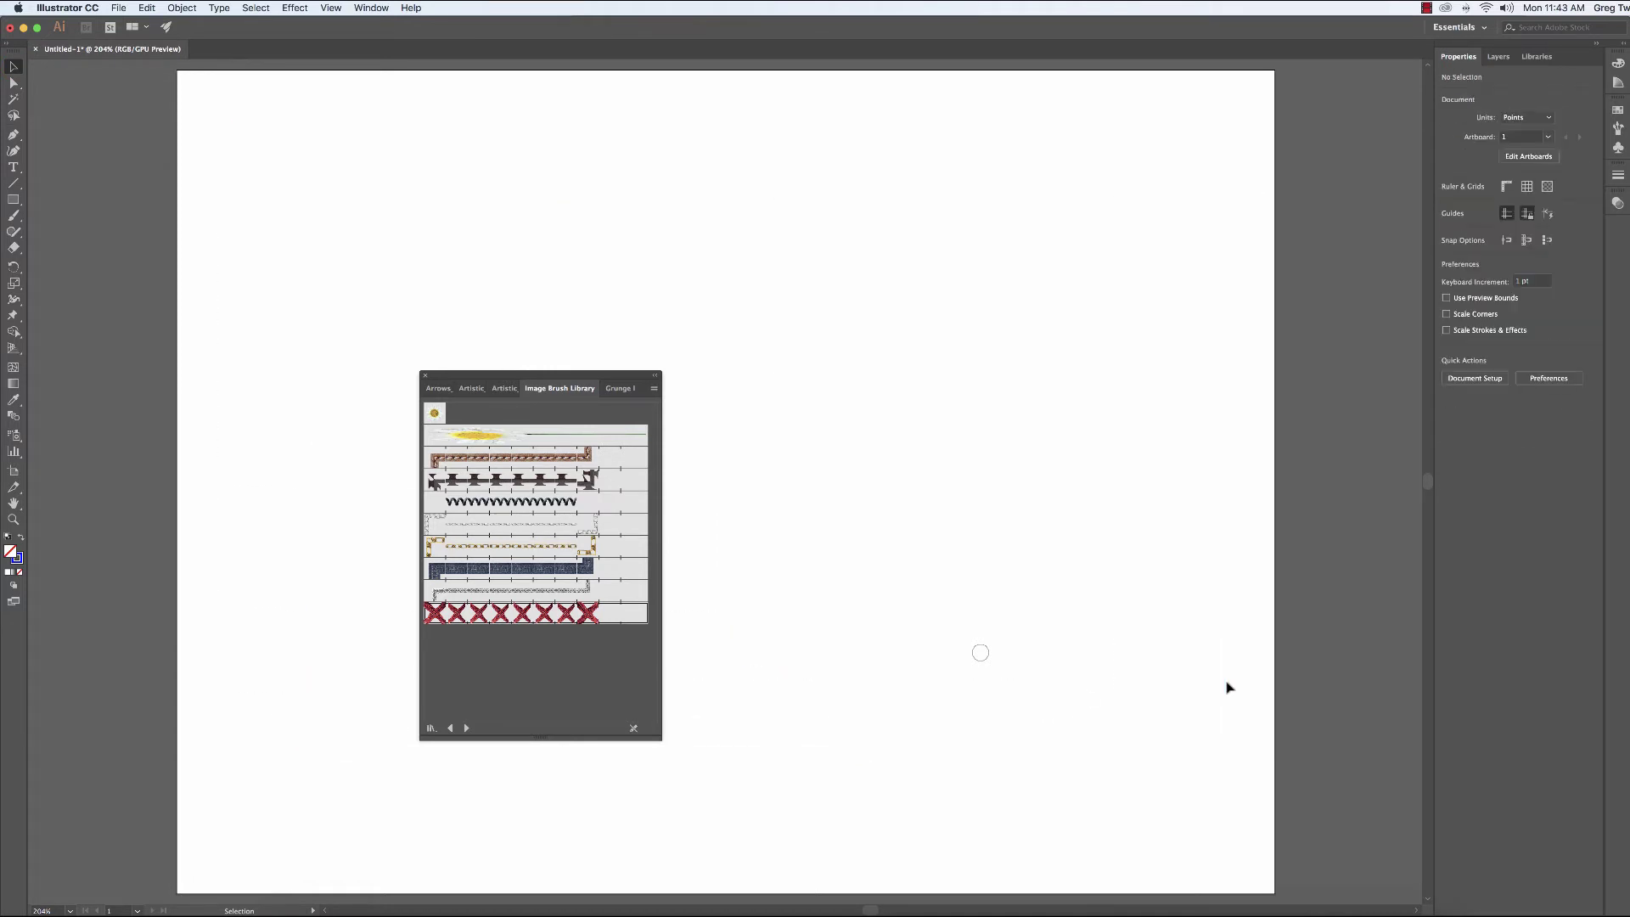
# Paint a long diagonal stroke descending to the lower left with the fifth brush of the Grunge brushes vector pack
pyautogui.click(505, 388)
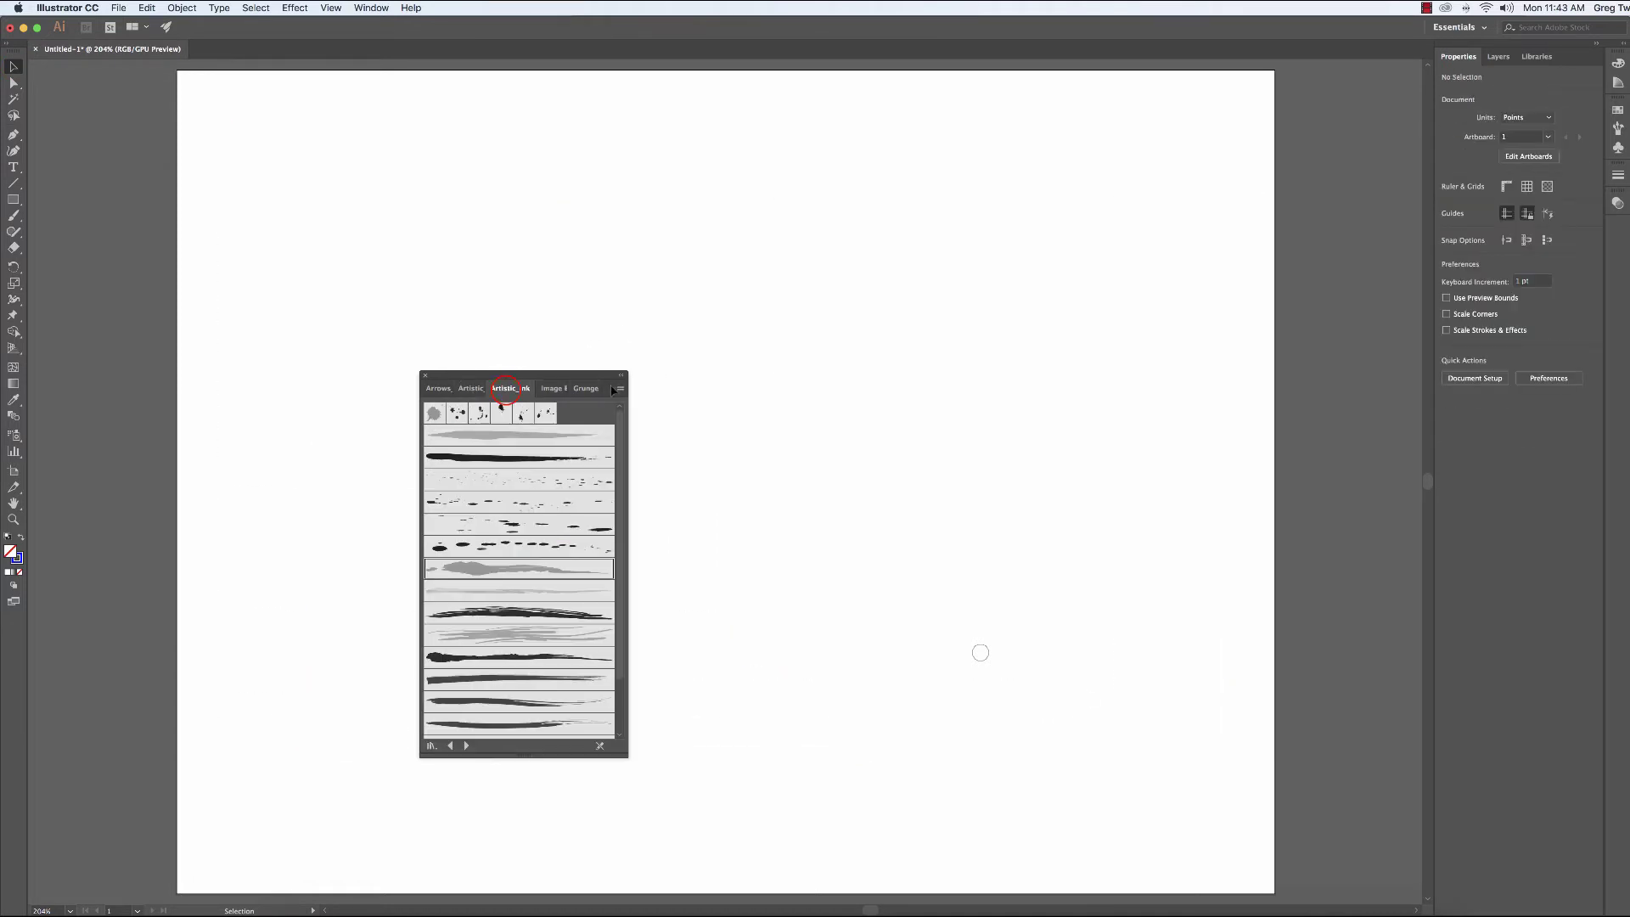
pyautogui.click(554, 388)
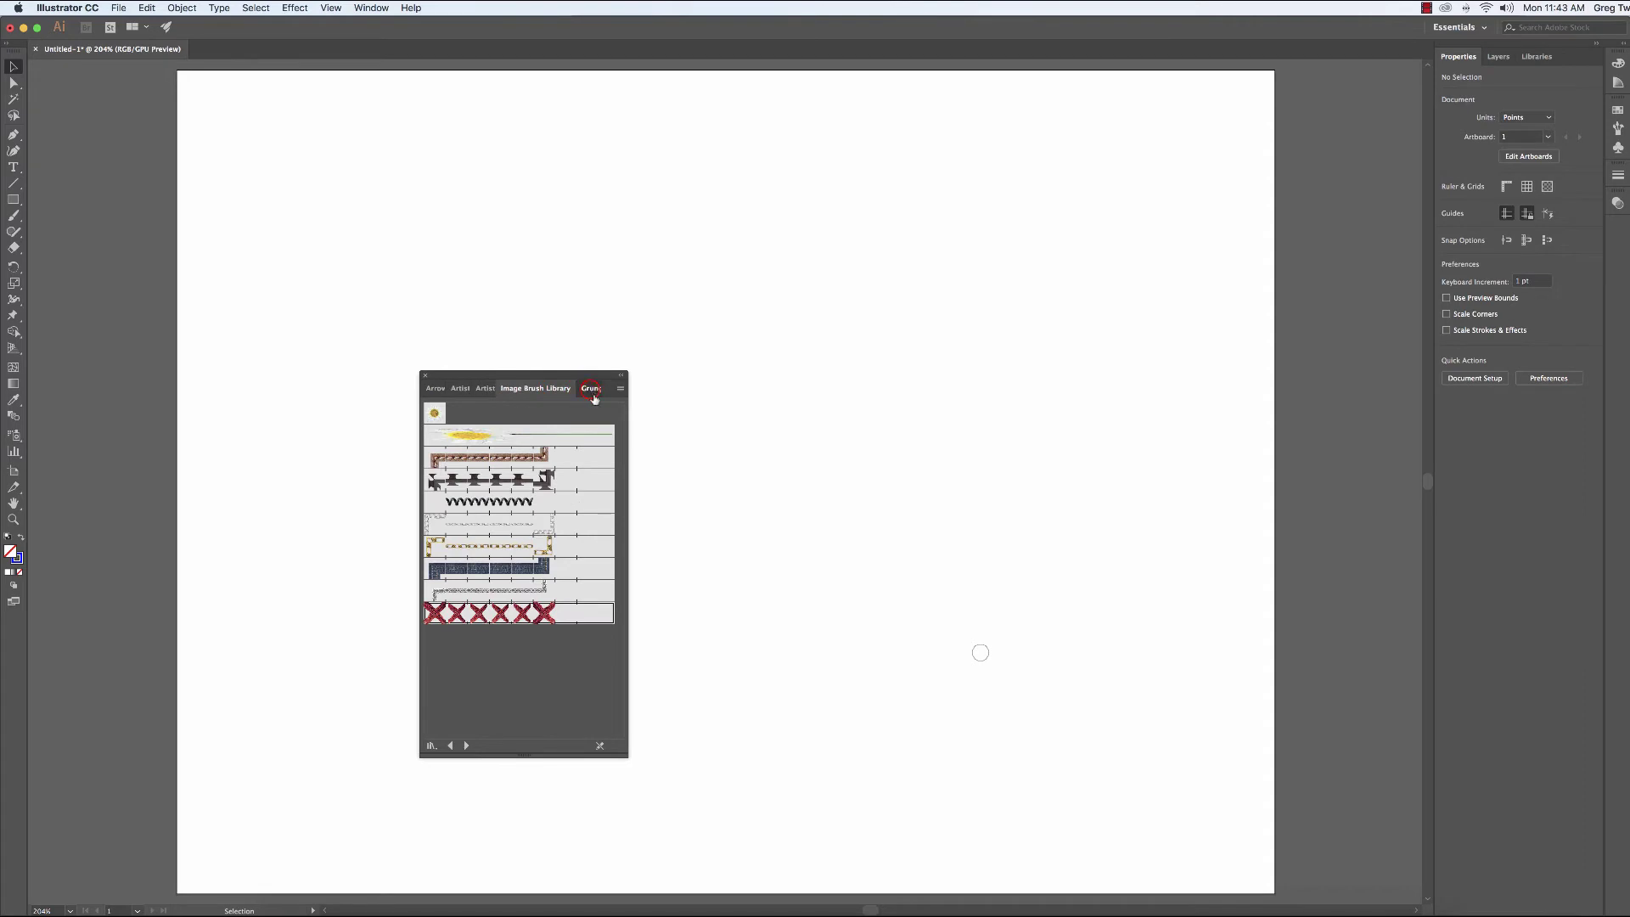
pyautogui.click(592, 388)
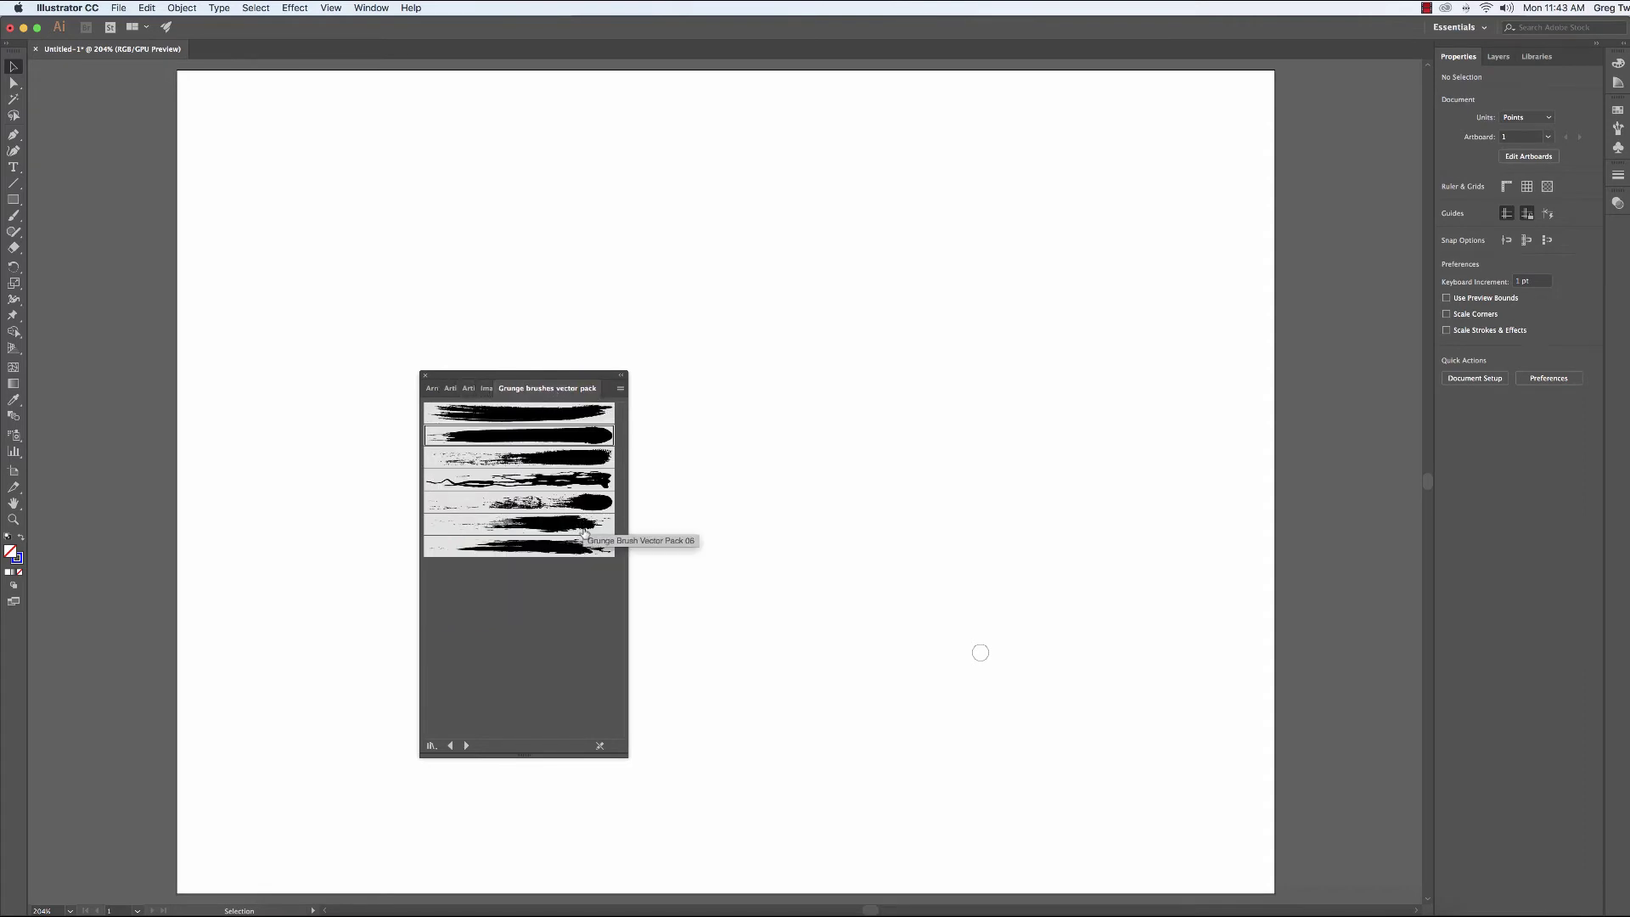
pyautogui.click(595, 505)
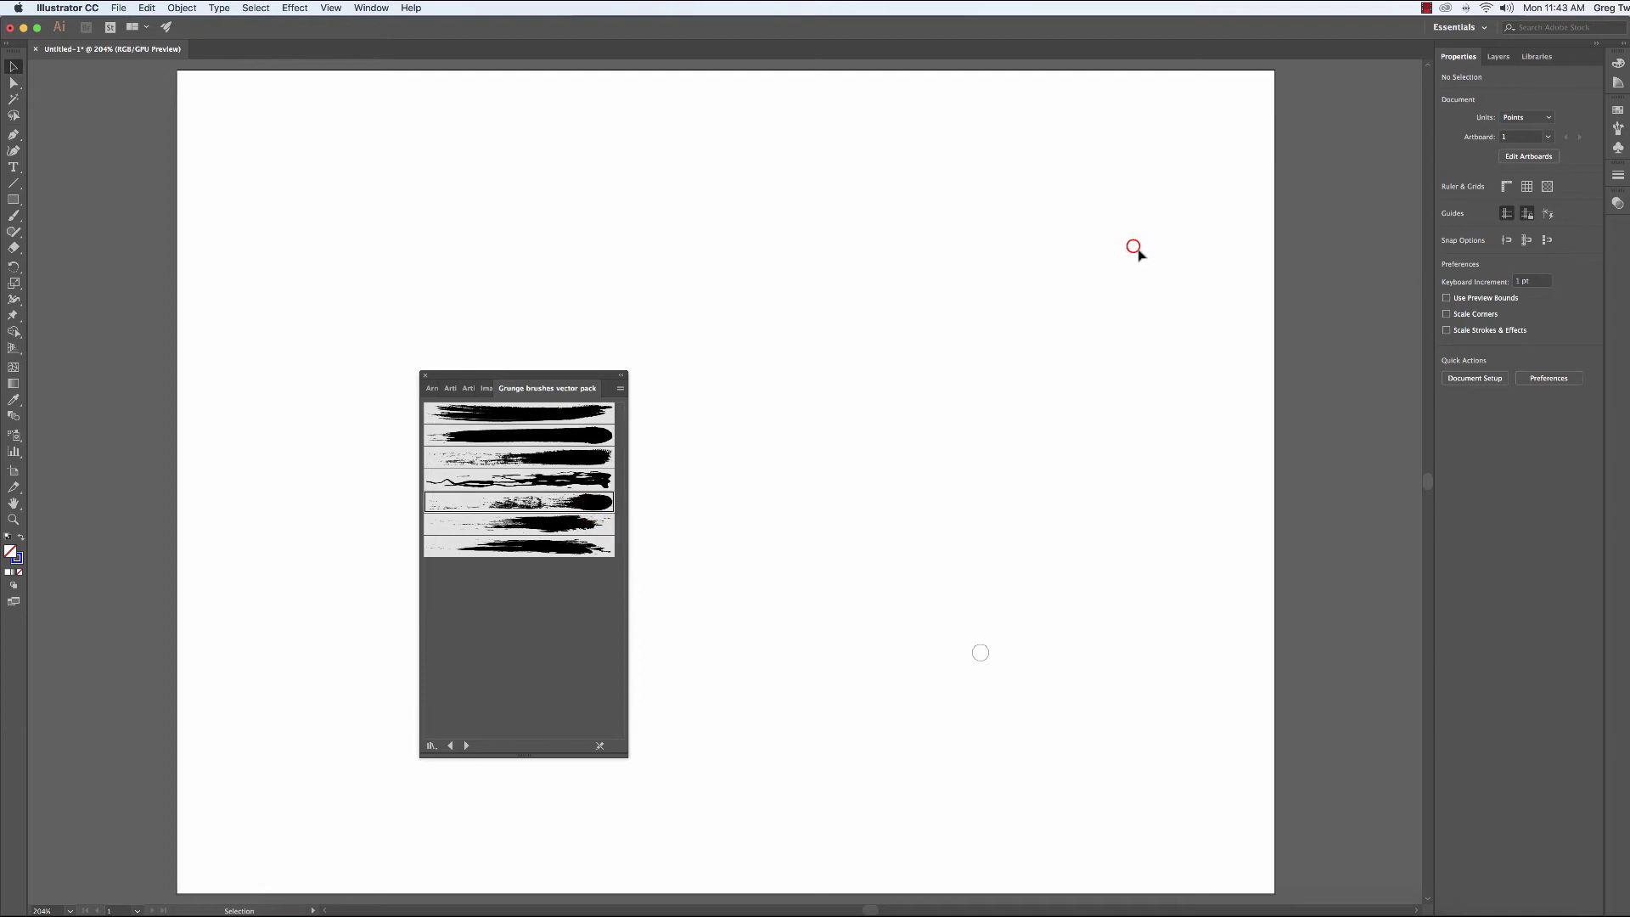
pyautogui.moveTo(1139, 248); pyautogui.dragTo(723, 570)
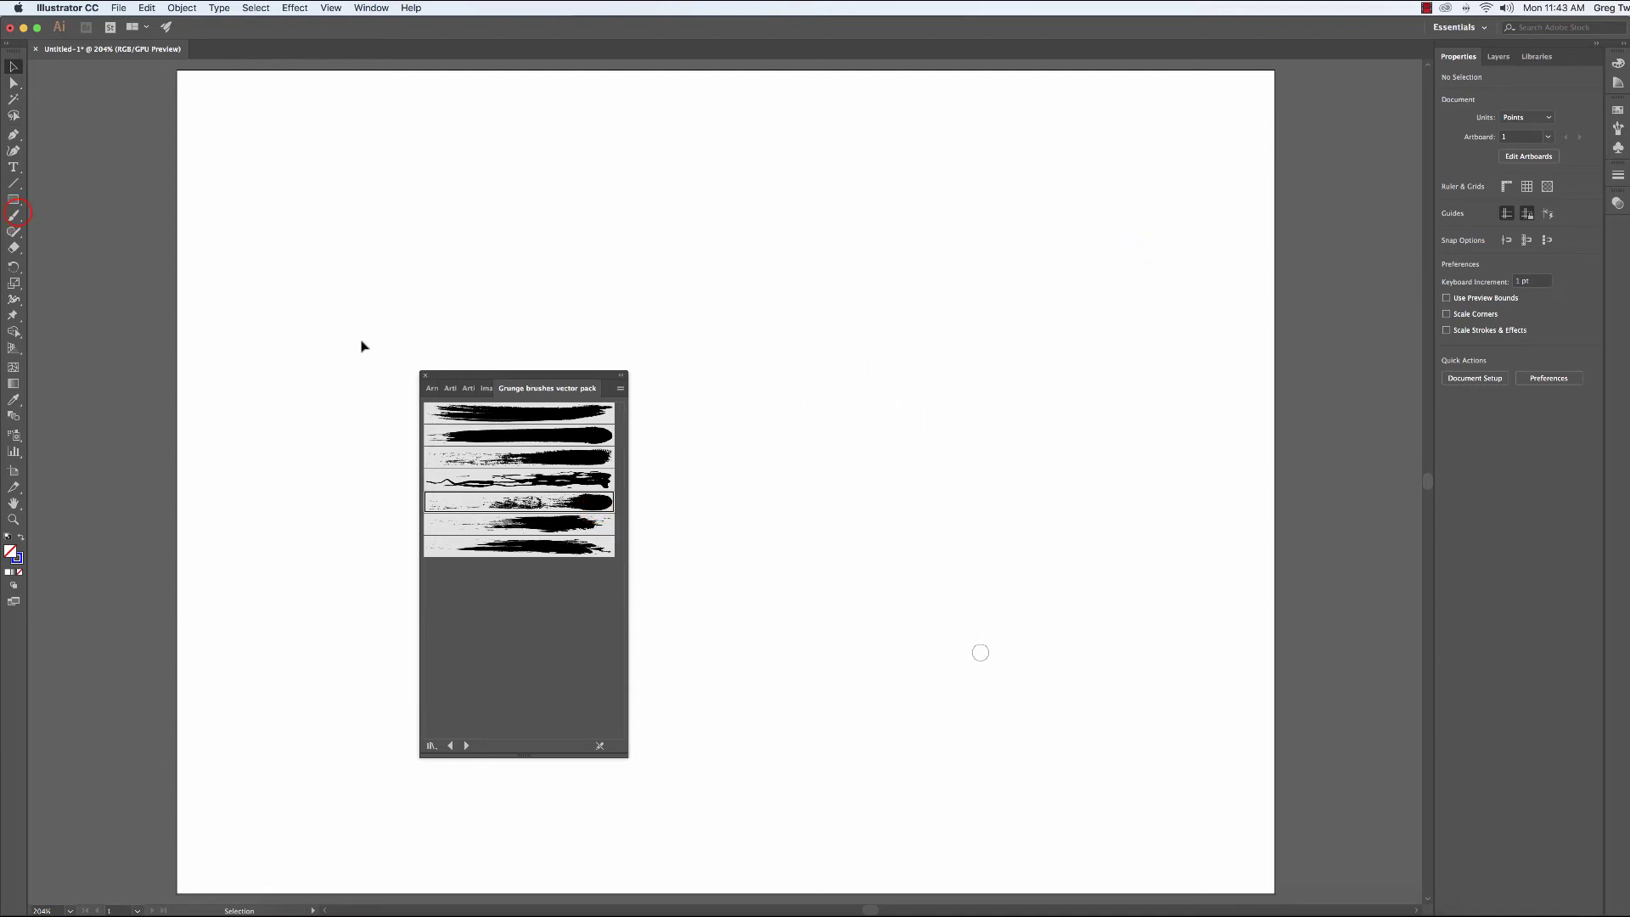
pyautogui.click(18, 216)
pyautogui.moveTo(1175, 305)
pyautogui.mouseDown()
pyautogui.moveTo(943, 502)
pyautogui.moveTo(732, 633)
pyautogui.mouseUp()
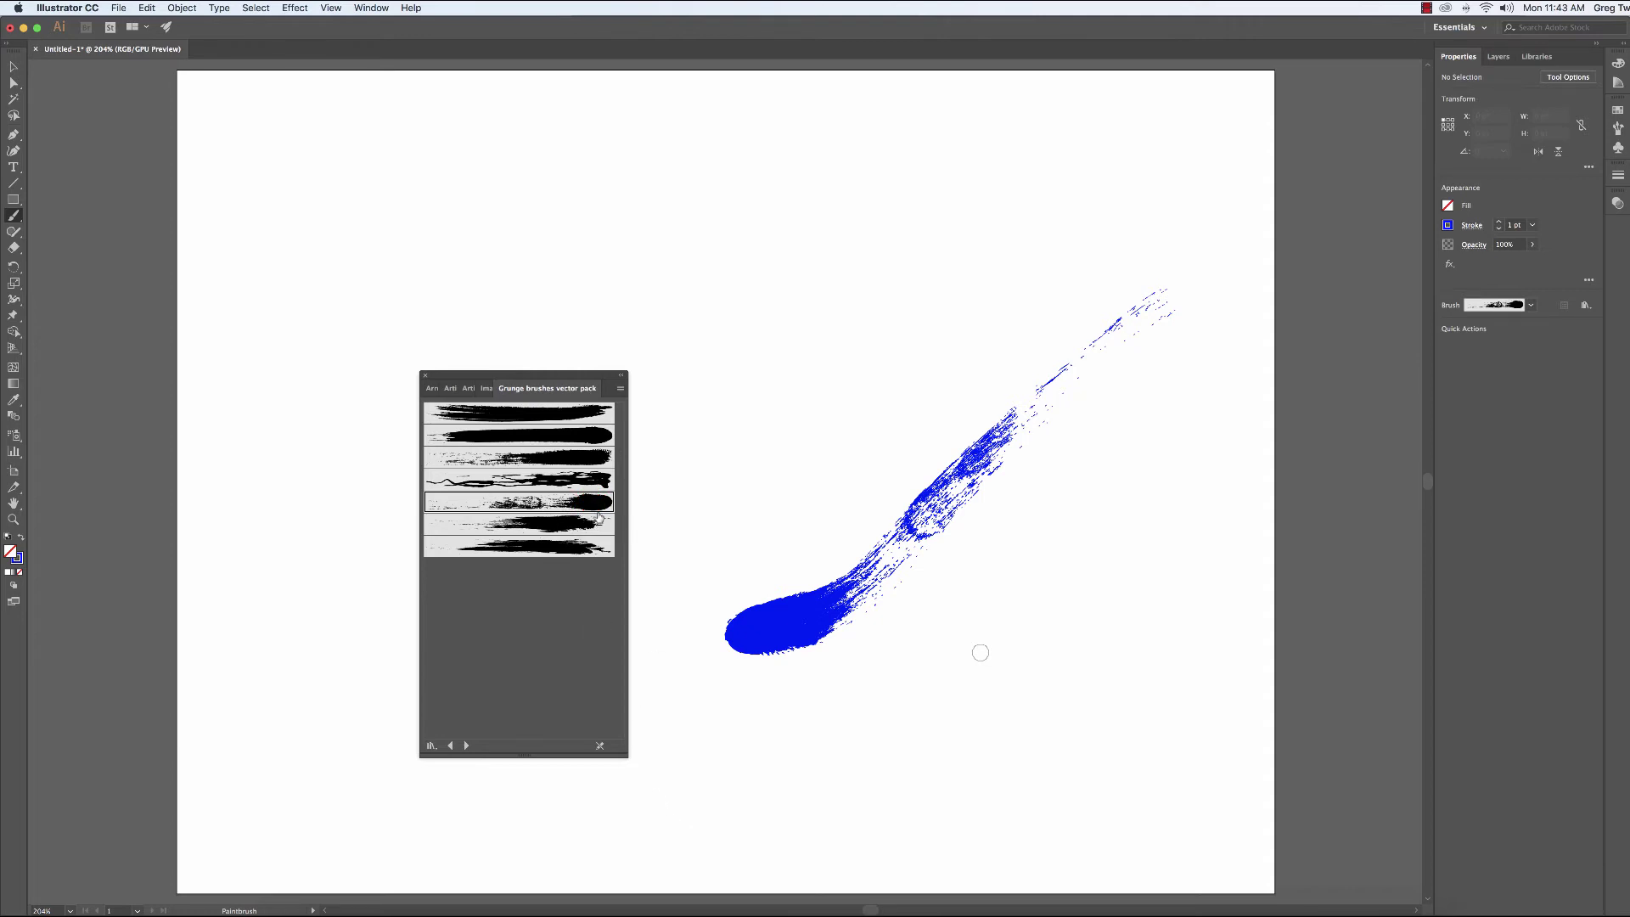
# Open the art brush options of Grunge Brush Vector Pack 05 for editing
pyautogui.click(1532, 305)
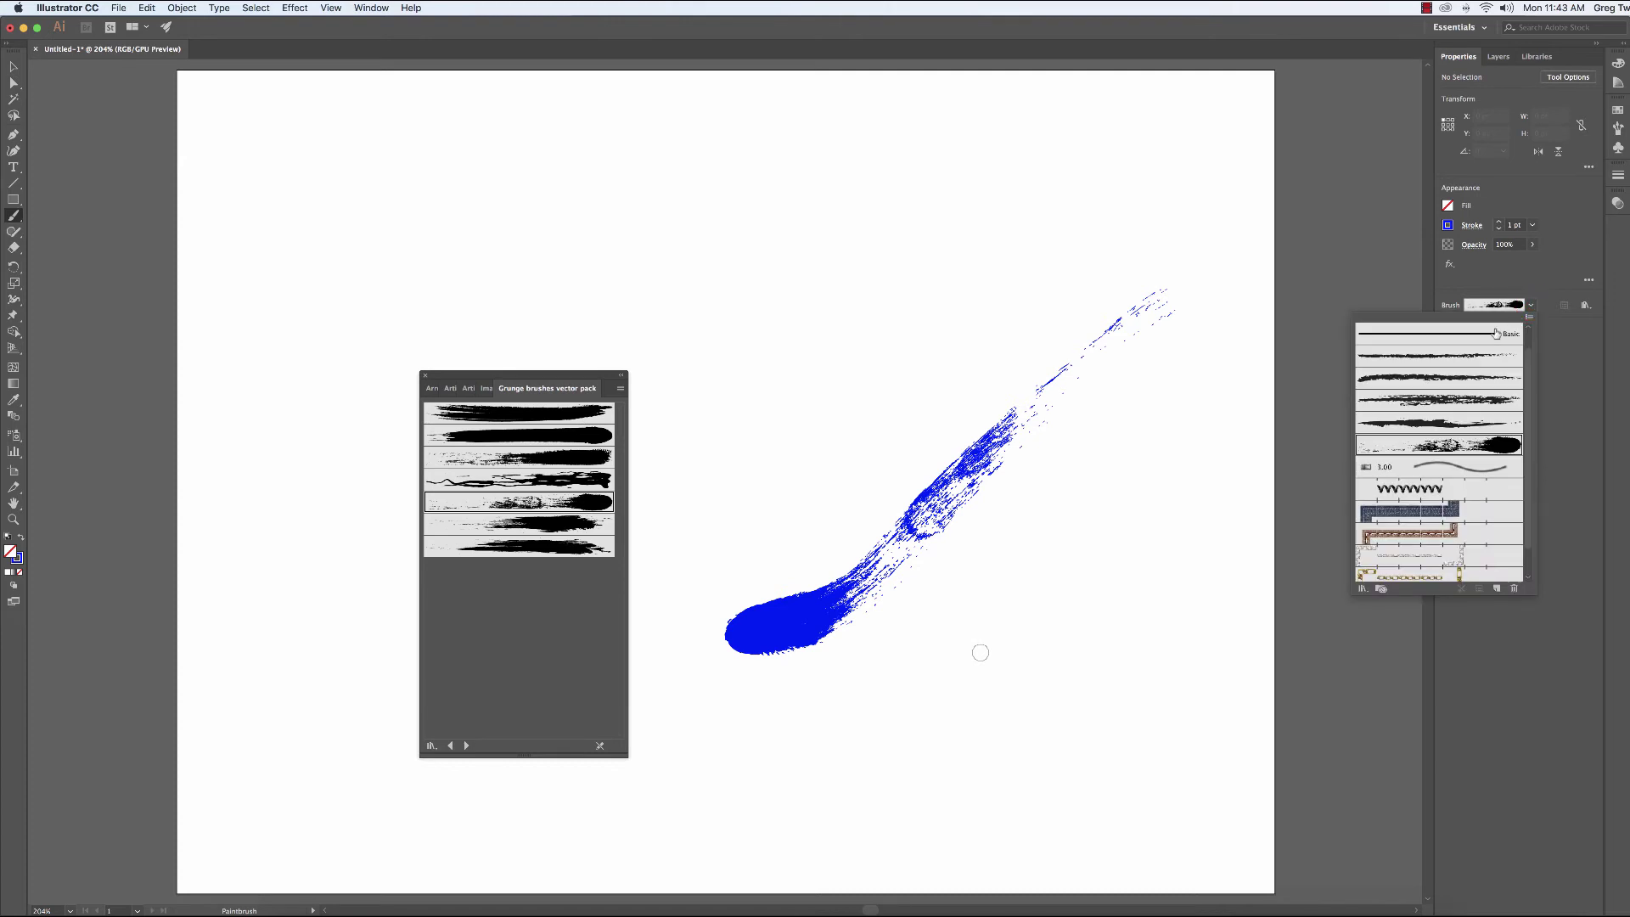
pyautogui.doubleClick(1492, 450)
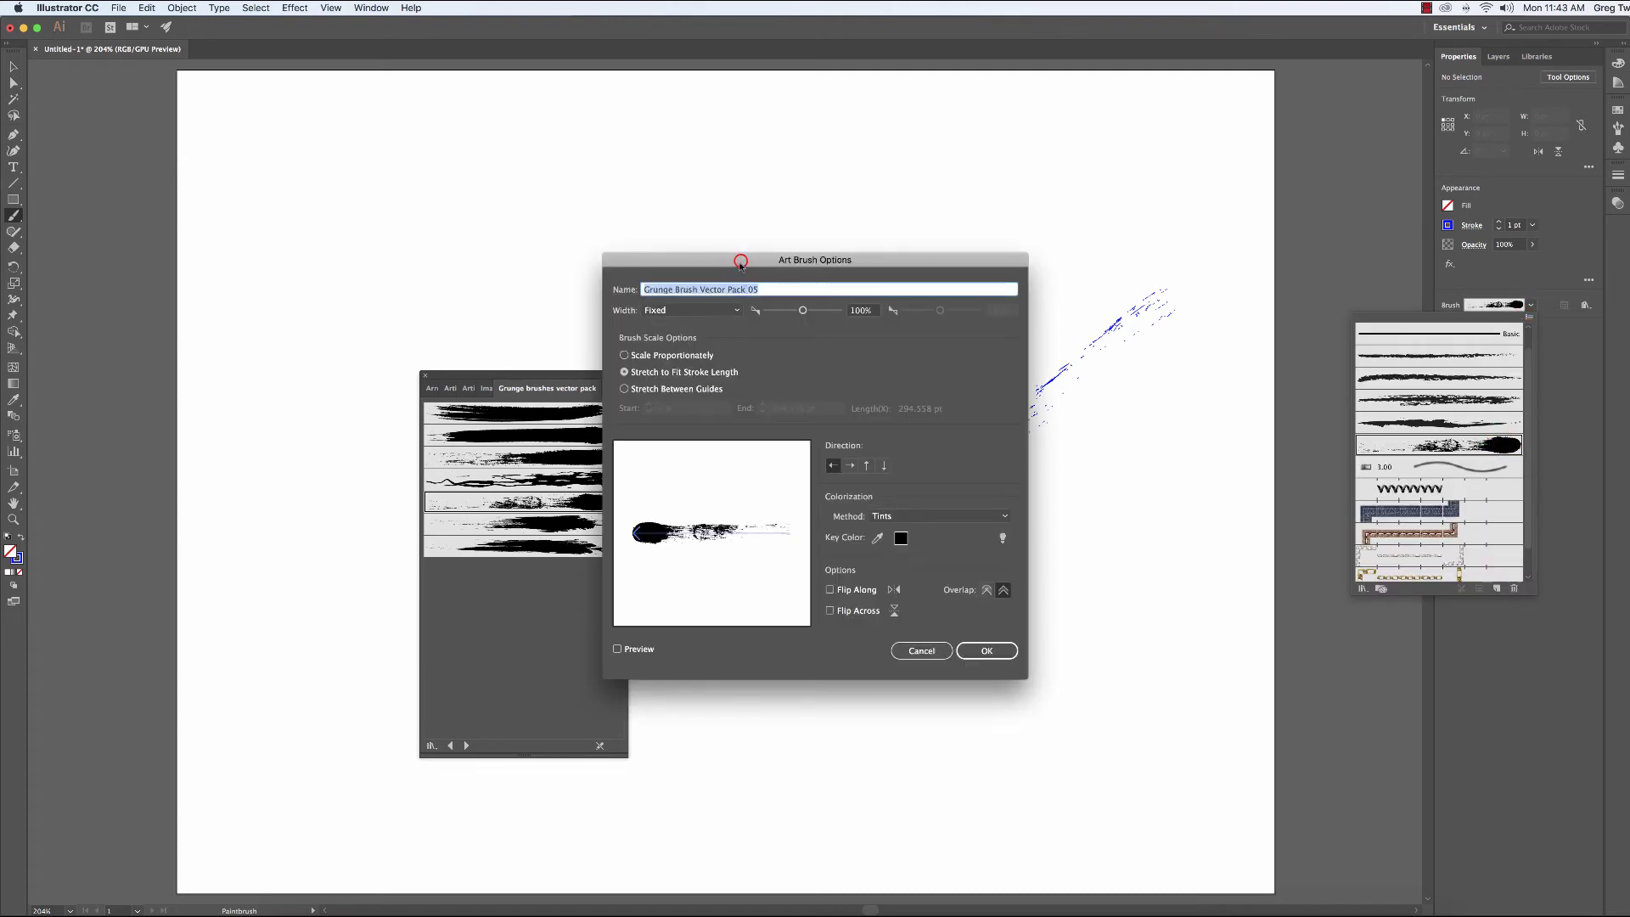
pyautogui.moveTo(743, 256); pyautogui.dragTo(829, 258)
# Try the Pressure width setting for the grunge brush, returning it to Fixed
pyautogui.click(805, 307)
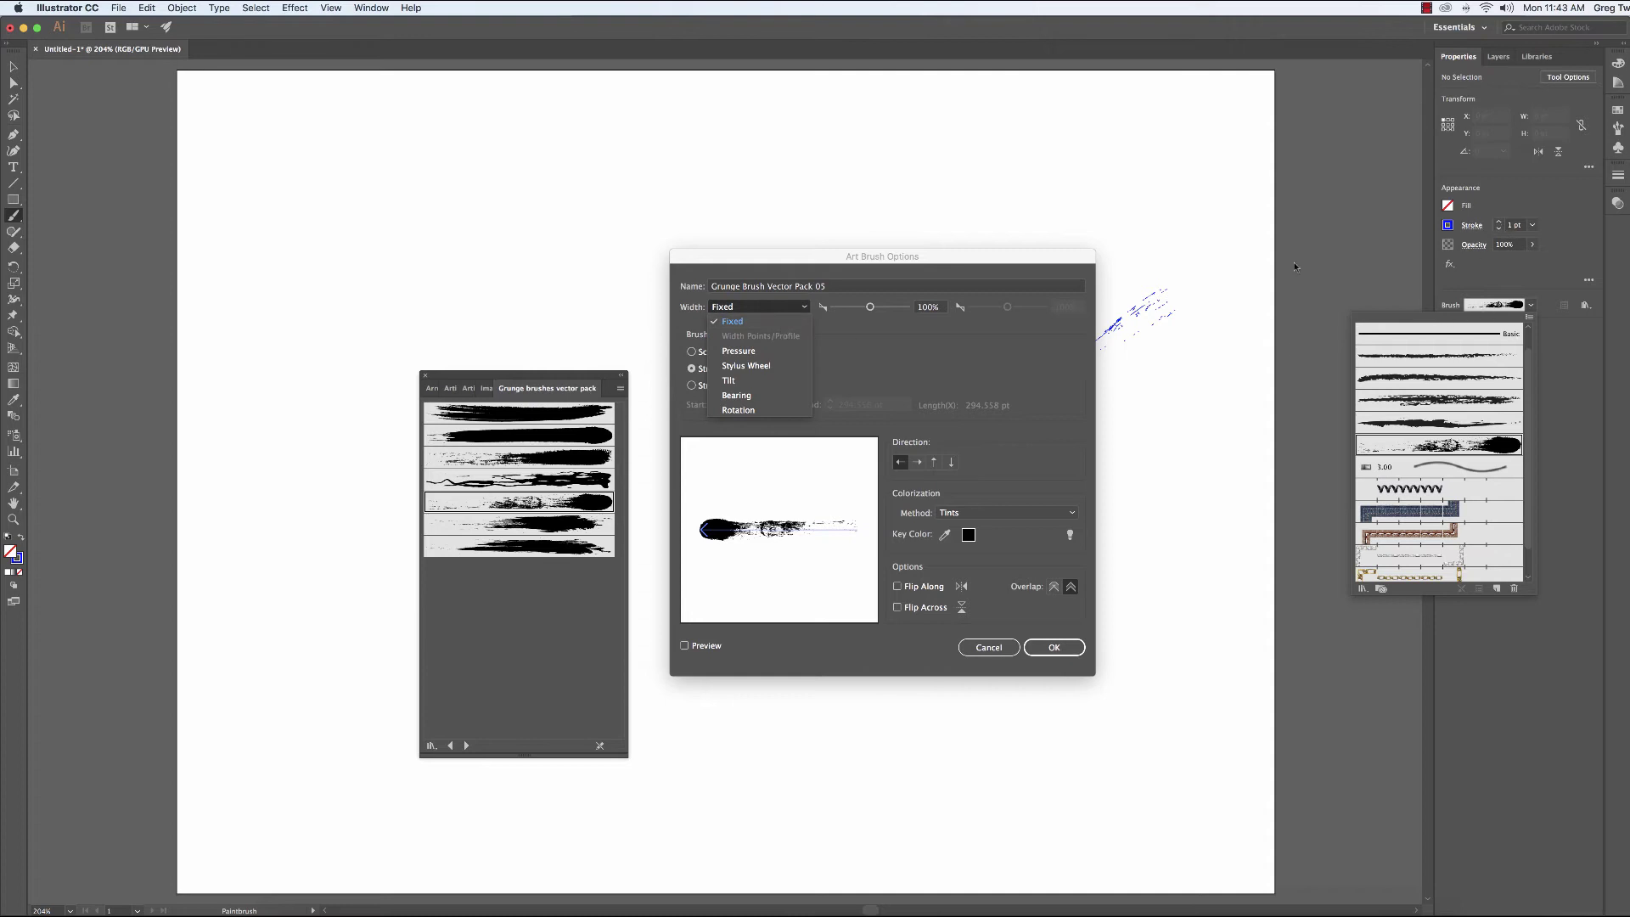
pyautogui.click(753, 355)
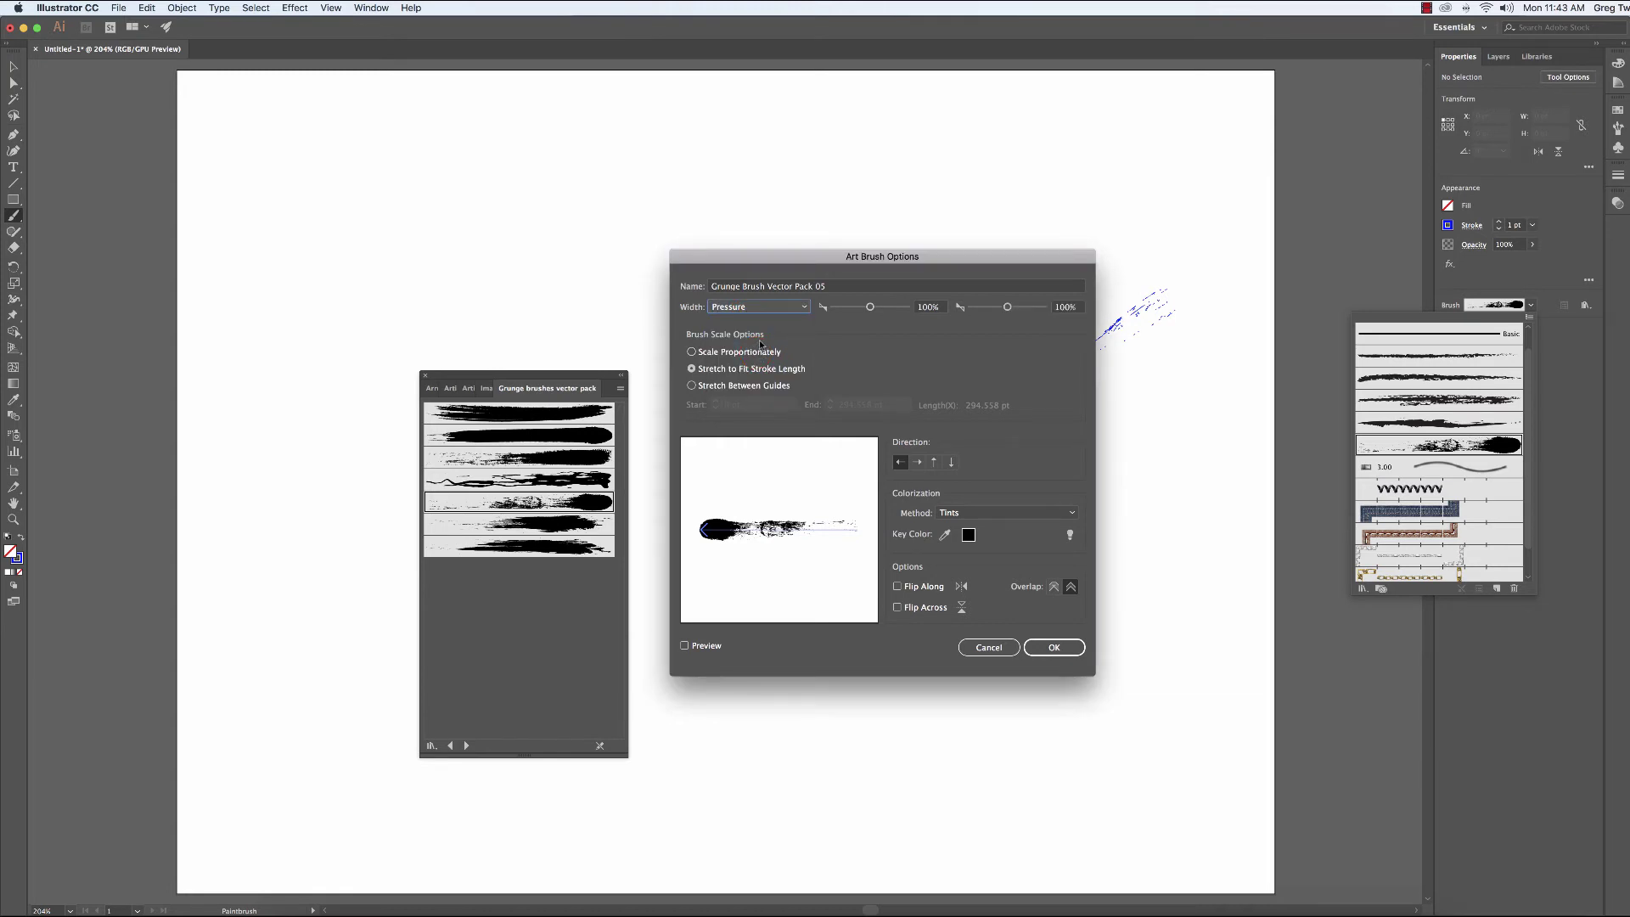
pyautogui.click(804, 307)
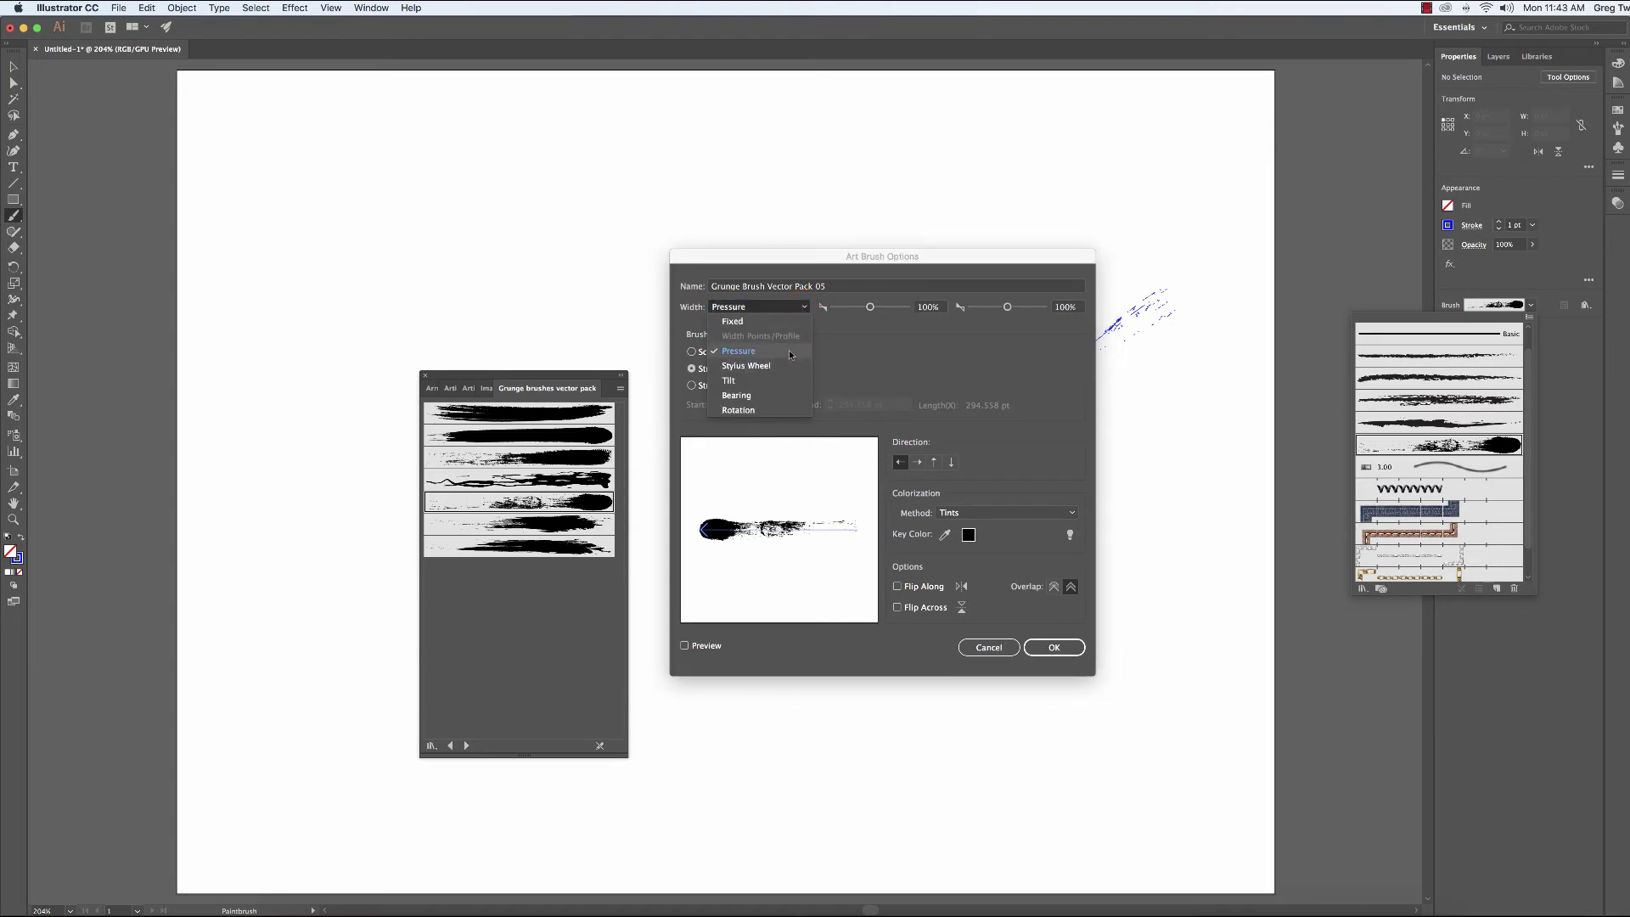
pyautogui.click(792, 322)
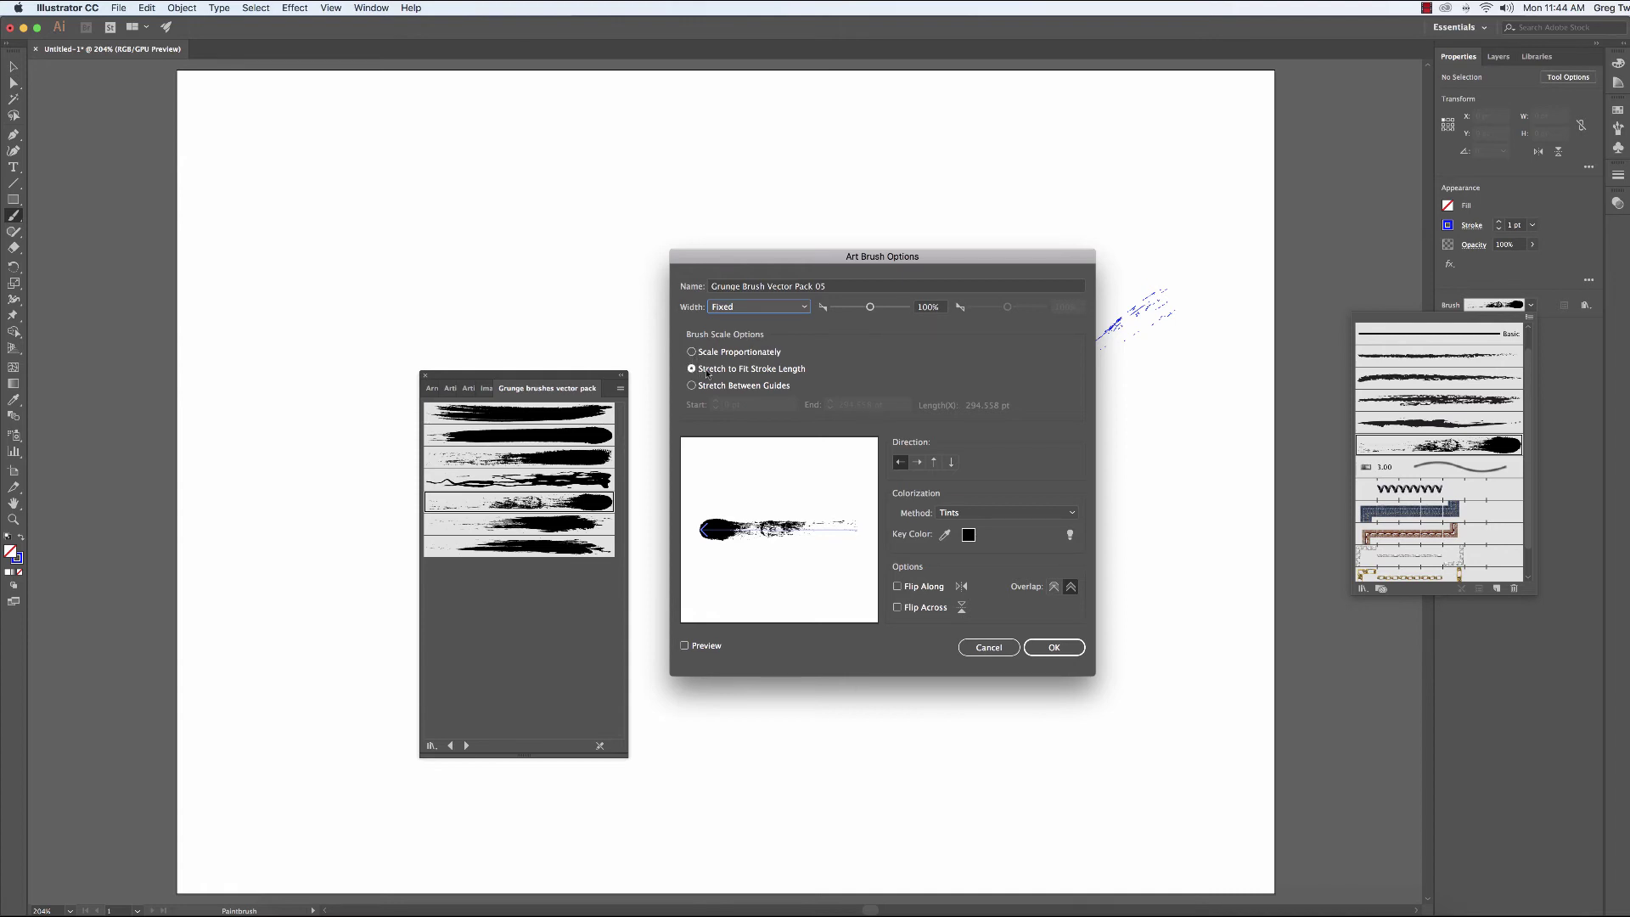
# Set the grunge brush to Scale Proportionately and leave the existing strokes as they are
pyautogui.click(759, 353)
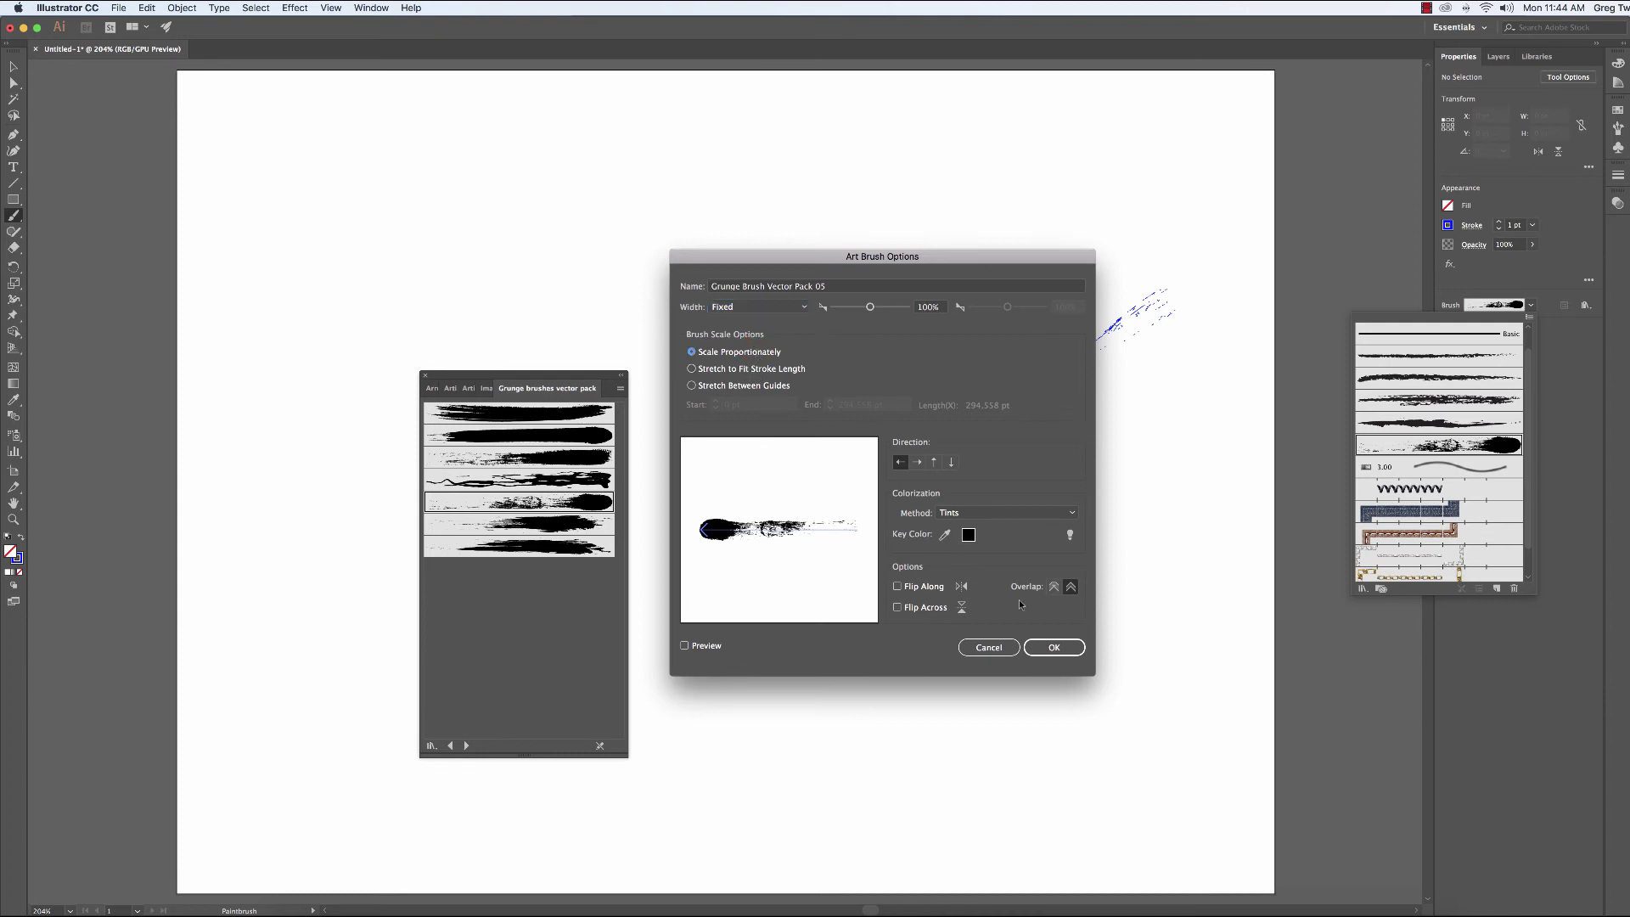
pyautogui.click(1054, 647)
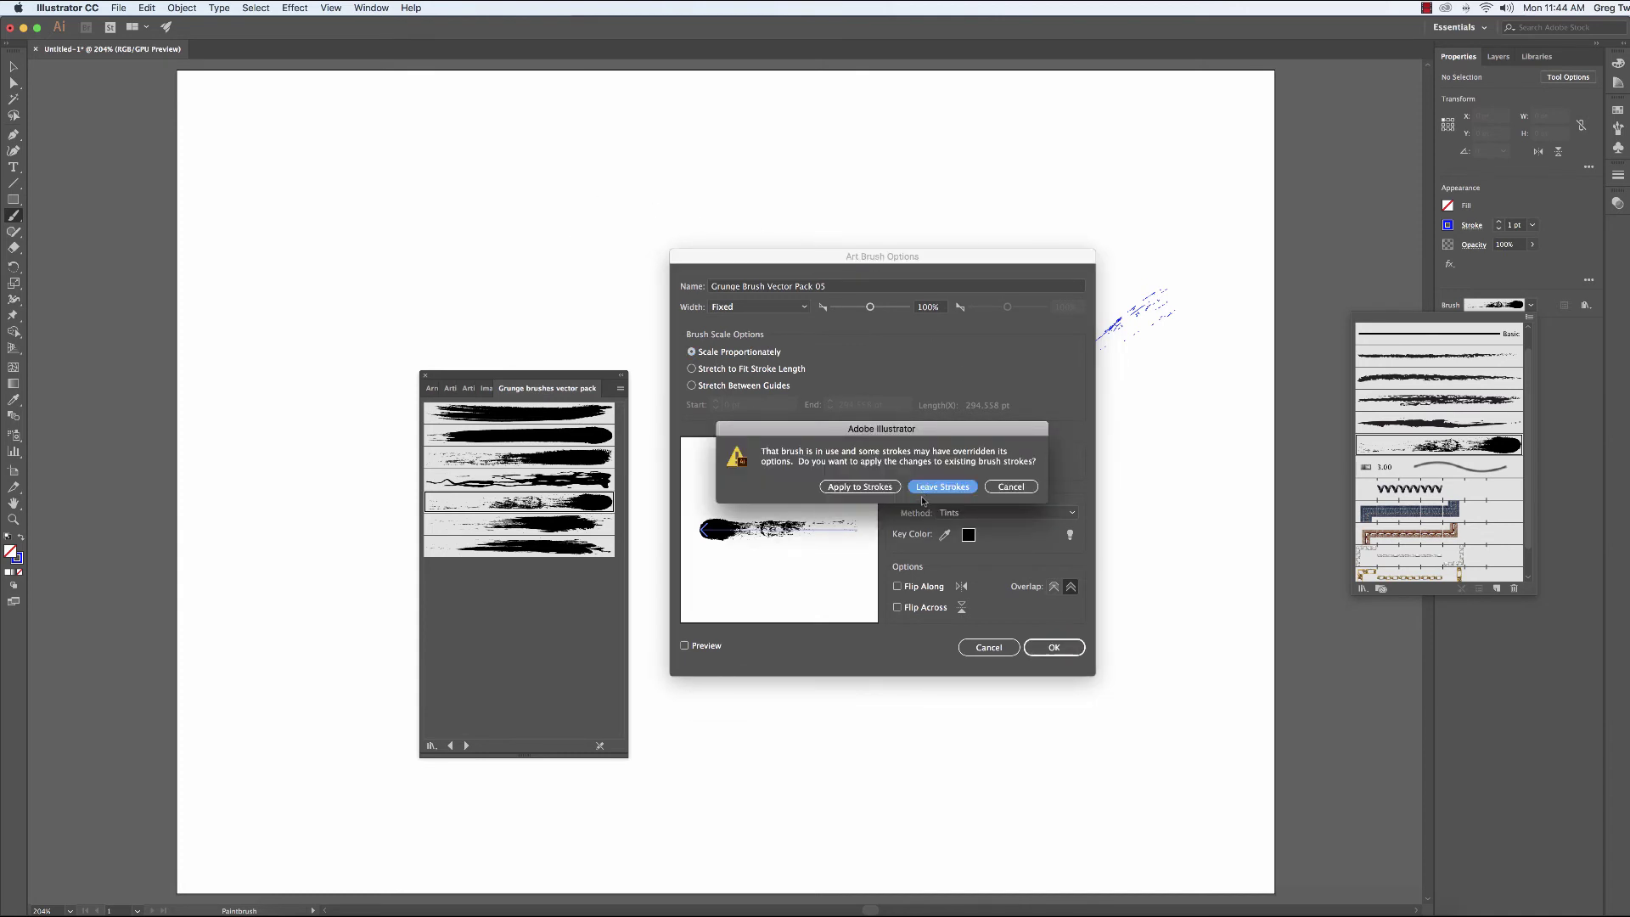
pyautogui.click(938, 488)
# Paint four slightly rising strokes of increasing length above the diagonal stroke with the proportionally scaled grunge brush
pyautogui.click(421, 257)
pyautogui.moveTo(445, 262)
pyautogui.mouseDown()
pyautogui.moveTo(575, 250)
pyautogui.moveTo(529, 293)
pyautogui.moveTo(796, 258)
pyautogui.mouseUp()
pyautogui.moveTo(574, 326); pyautogui.dragTo(1021, 277)
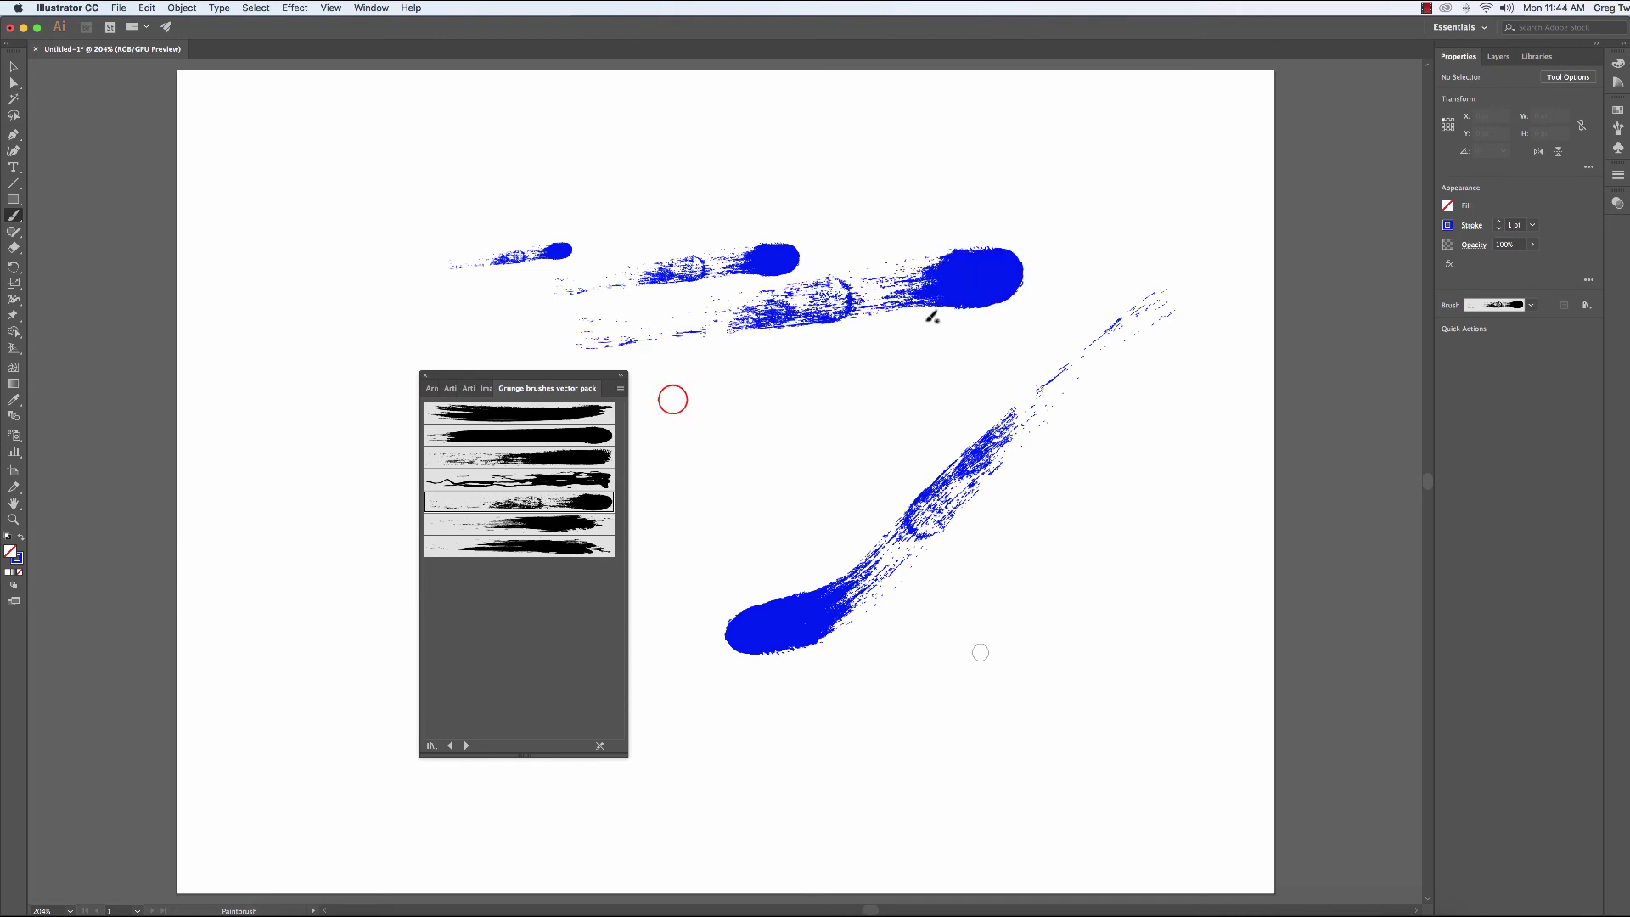
pyautogui.moveTo(675, 402); pyautogui.dragTo(1189, 324)
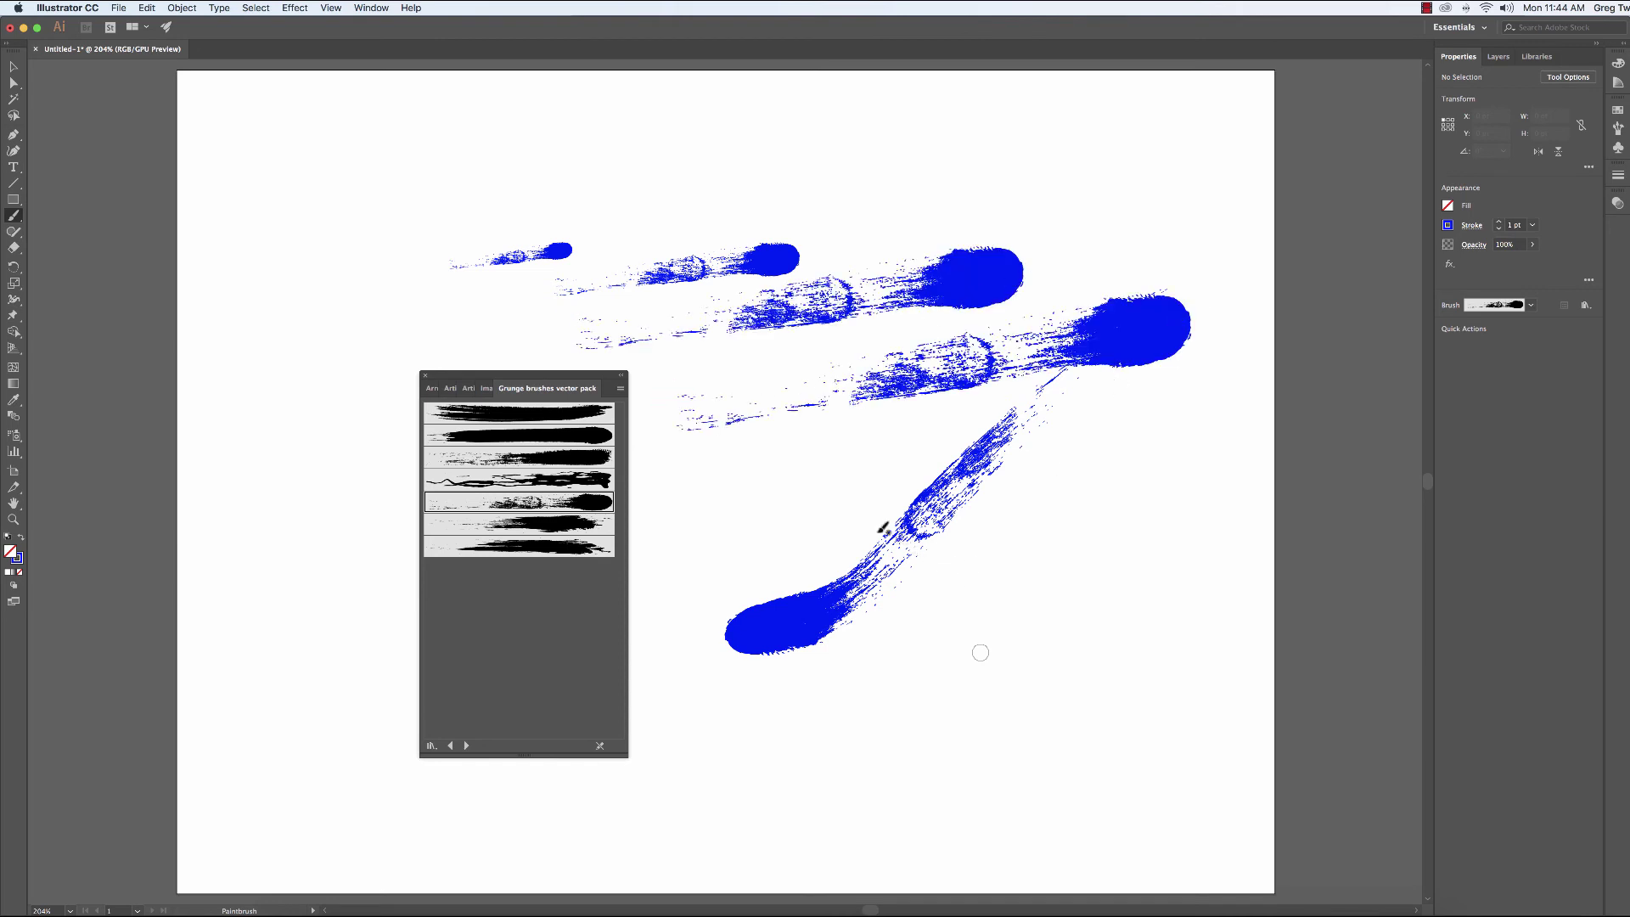
# Set Grunge Brush Vector Pack 05 to Stretch to Fit Stroke Length, leaving the existing strokes as they are
pyautogui.click(1531, 305)
pyautogui.doubleClick(1445, 444)
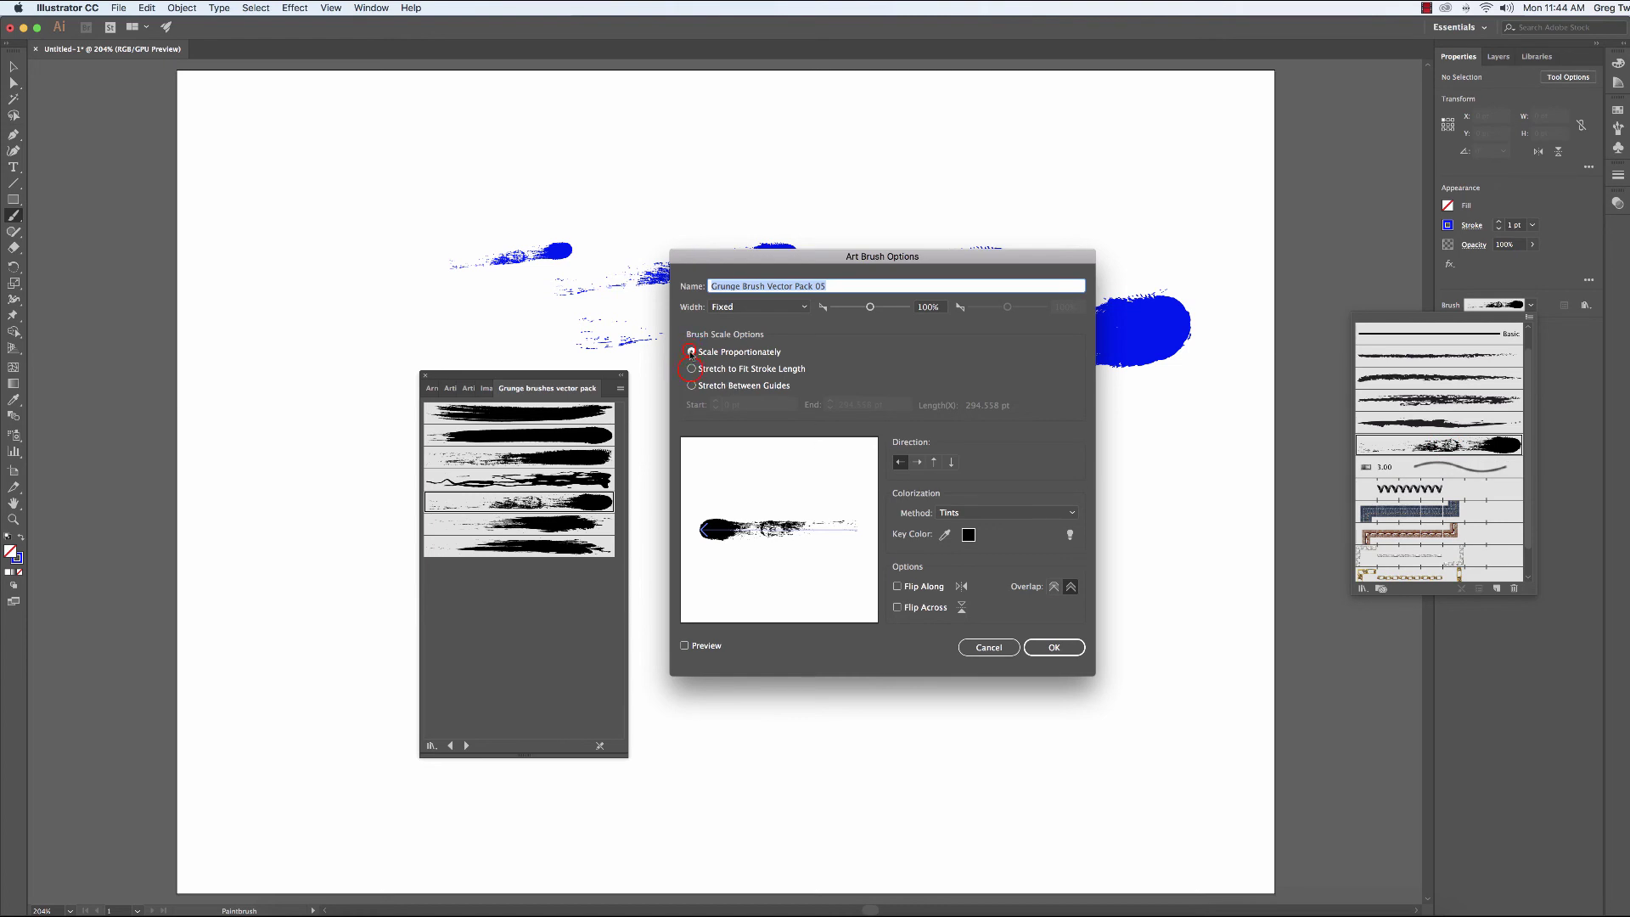
pyautogui.click(691, 353)
pyautogui.click(1053, 646)
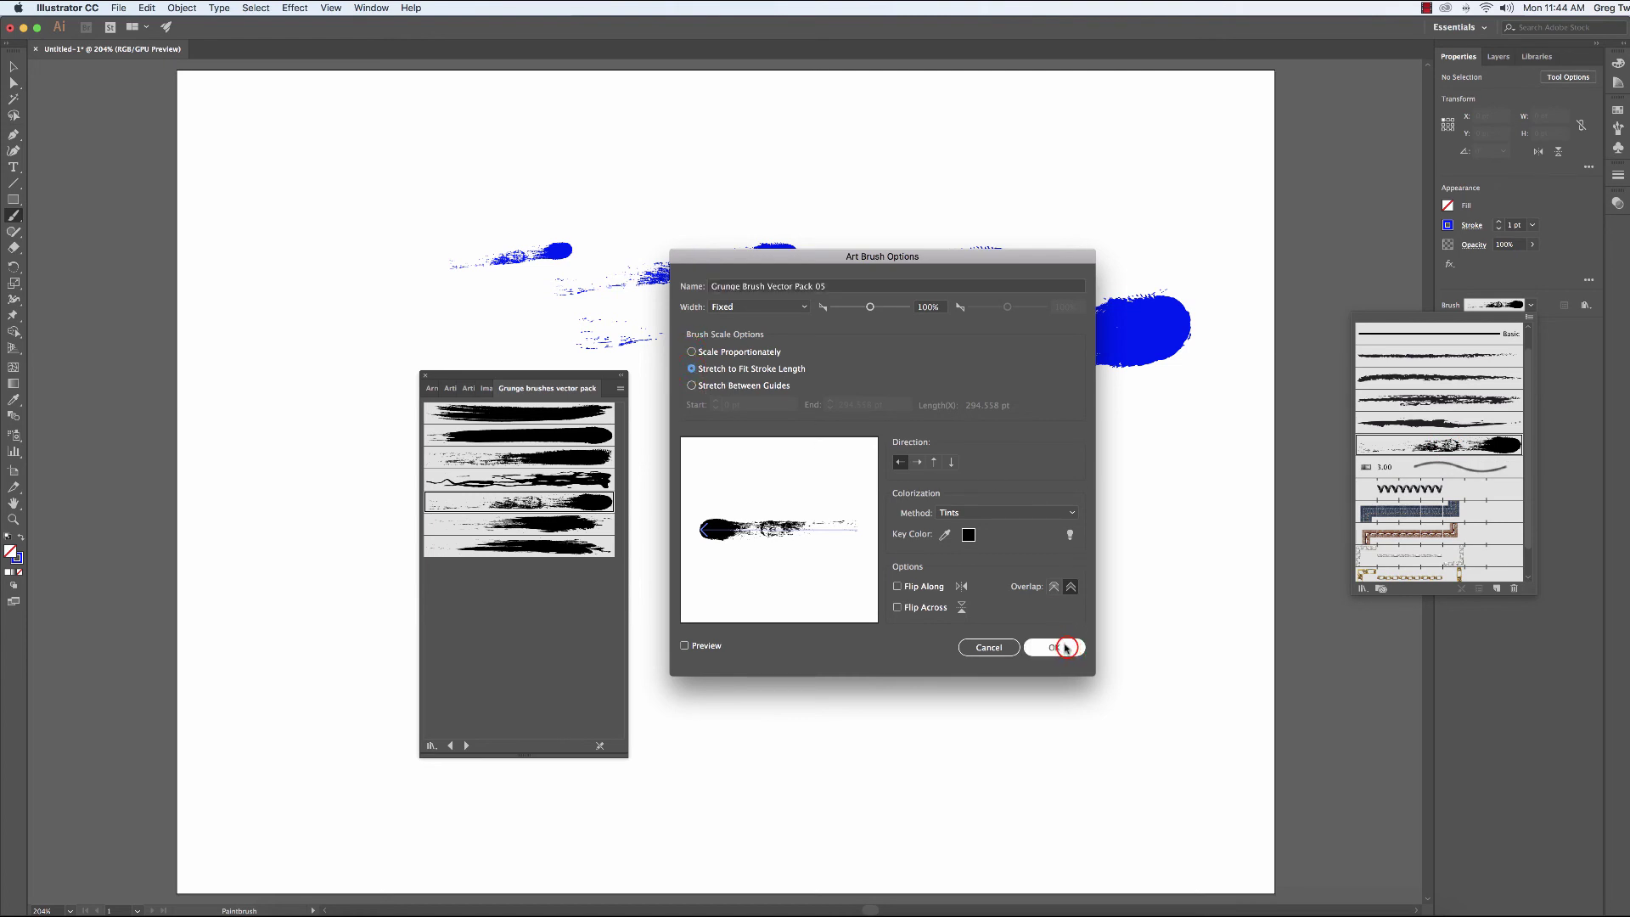
pyautogui.click(941, 486)
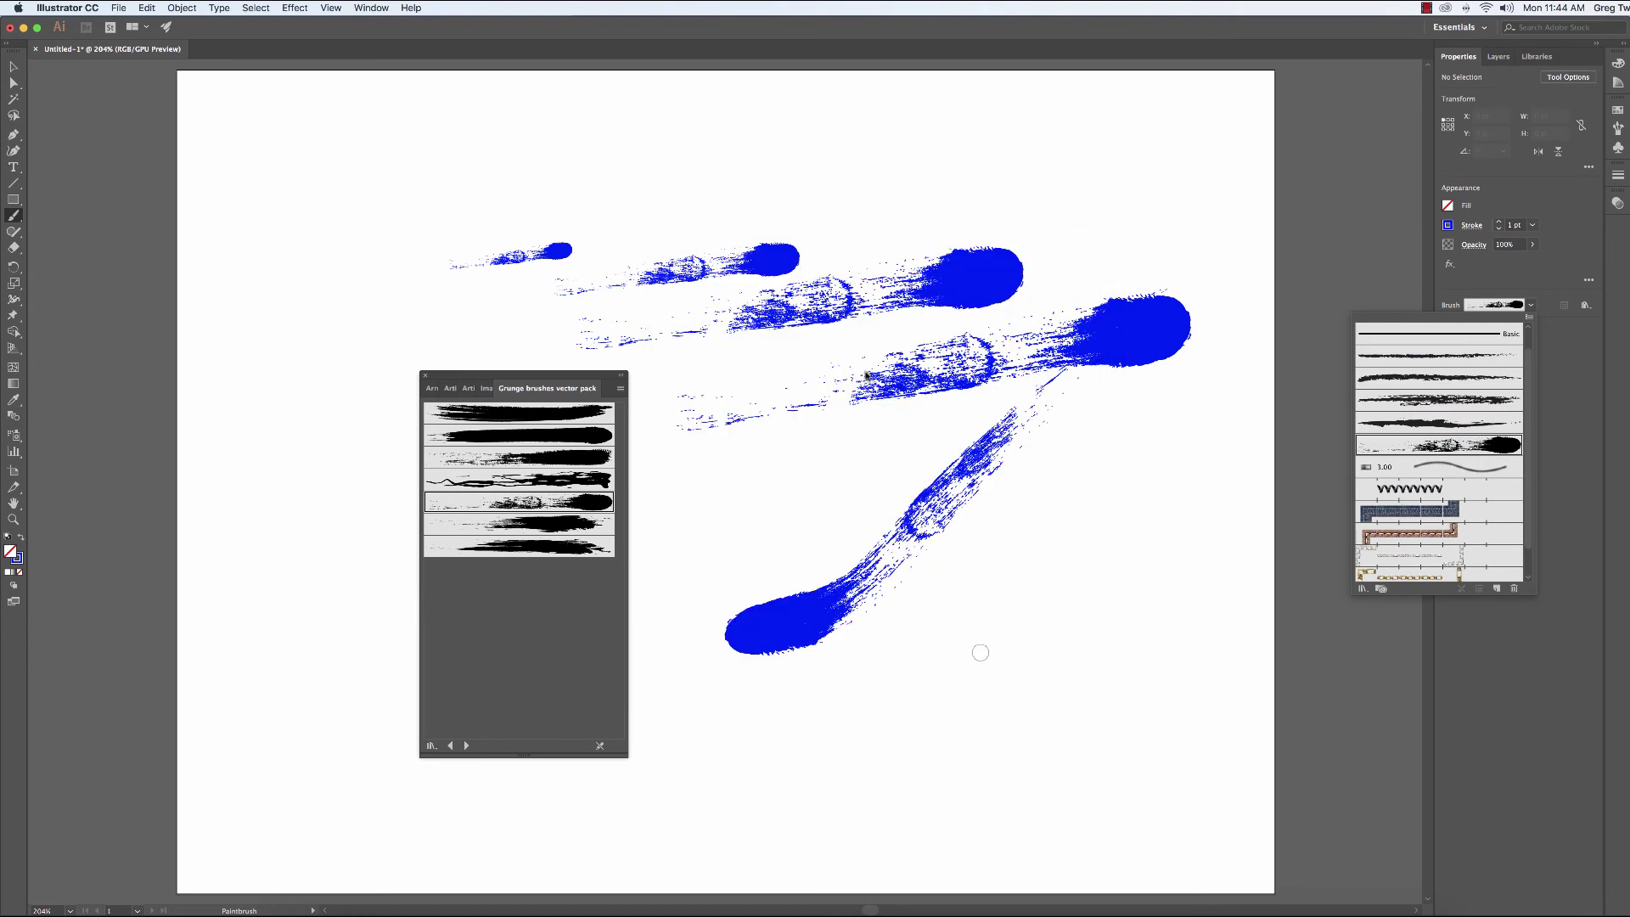
# Paint two long strokes across the artboard's upper part and four shorter ones of varied length near its left edge with the grunge brush
pyautogui.click(425, 165)
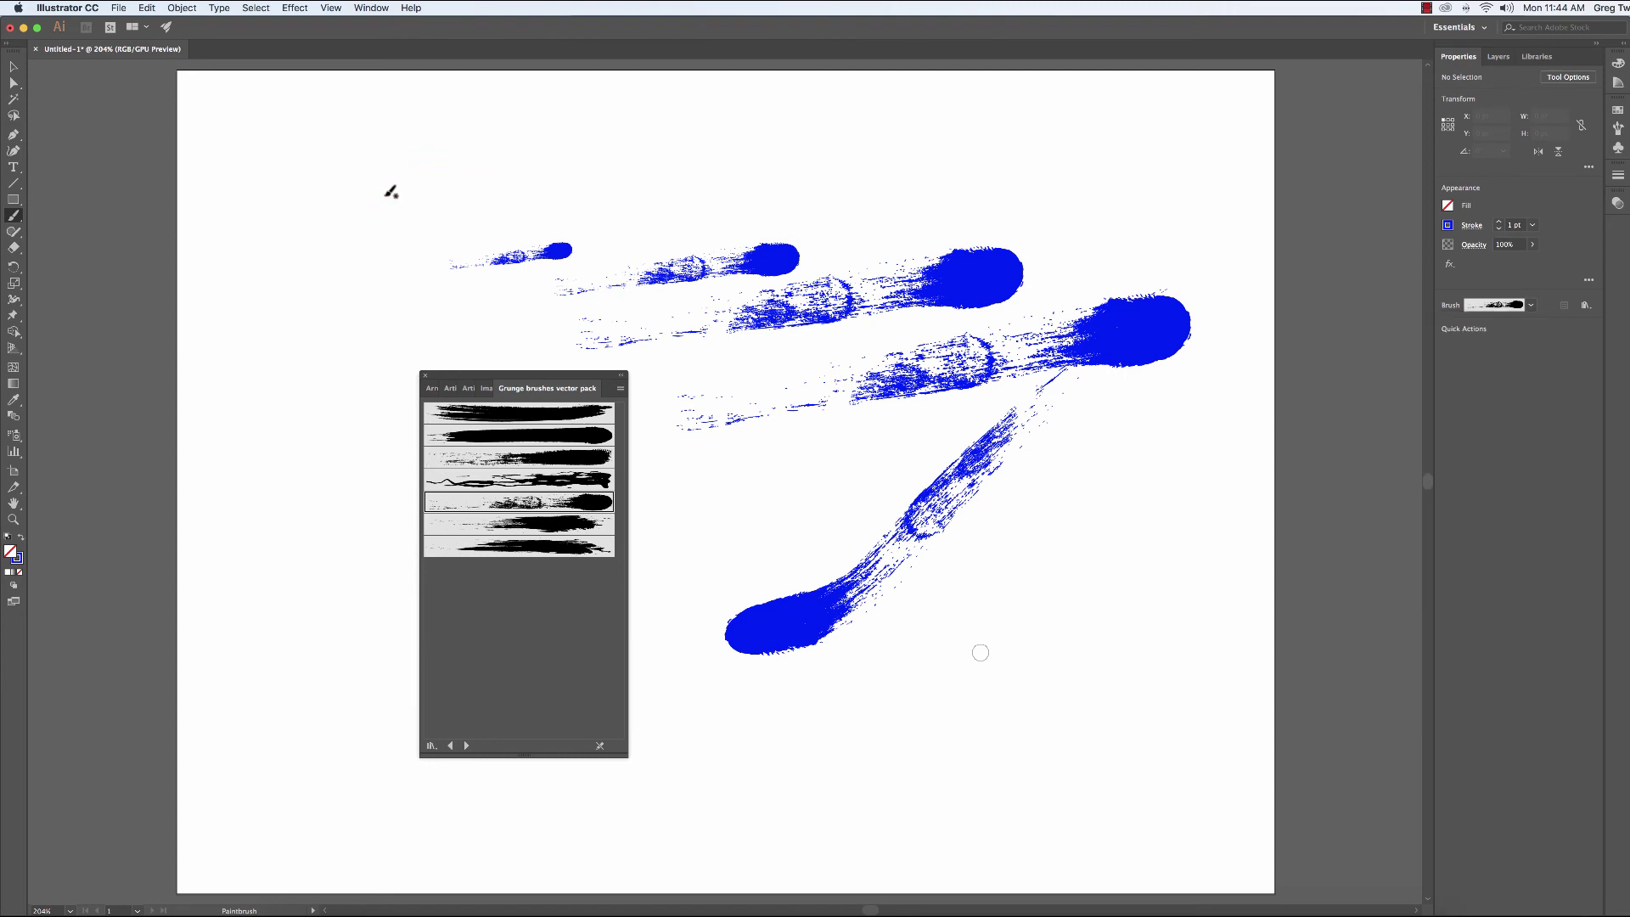
pyautogui.moveTo(388, 193); pyautogui.dragTo(1019, 168)
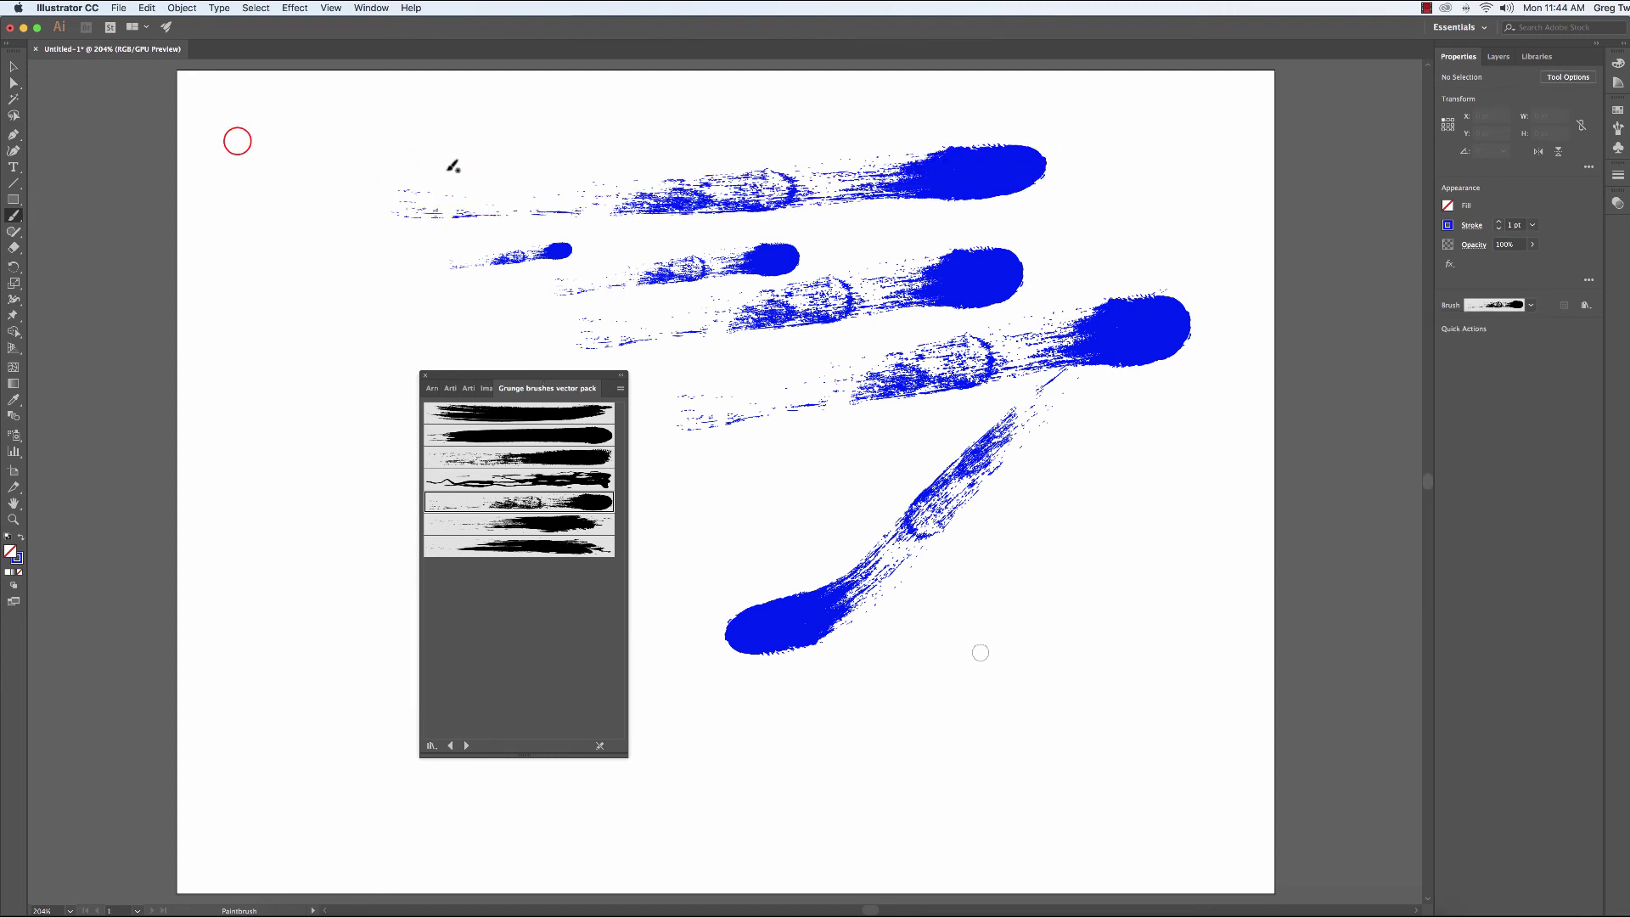
pyautogui.moveTo(236, 136); pyautogui.dragTo(653, 125)
pyautogui.moveTo(283, 248); pyautogui.dragTo(333, 242)
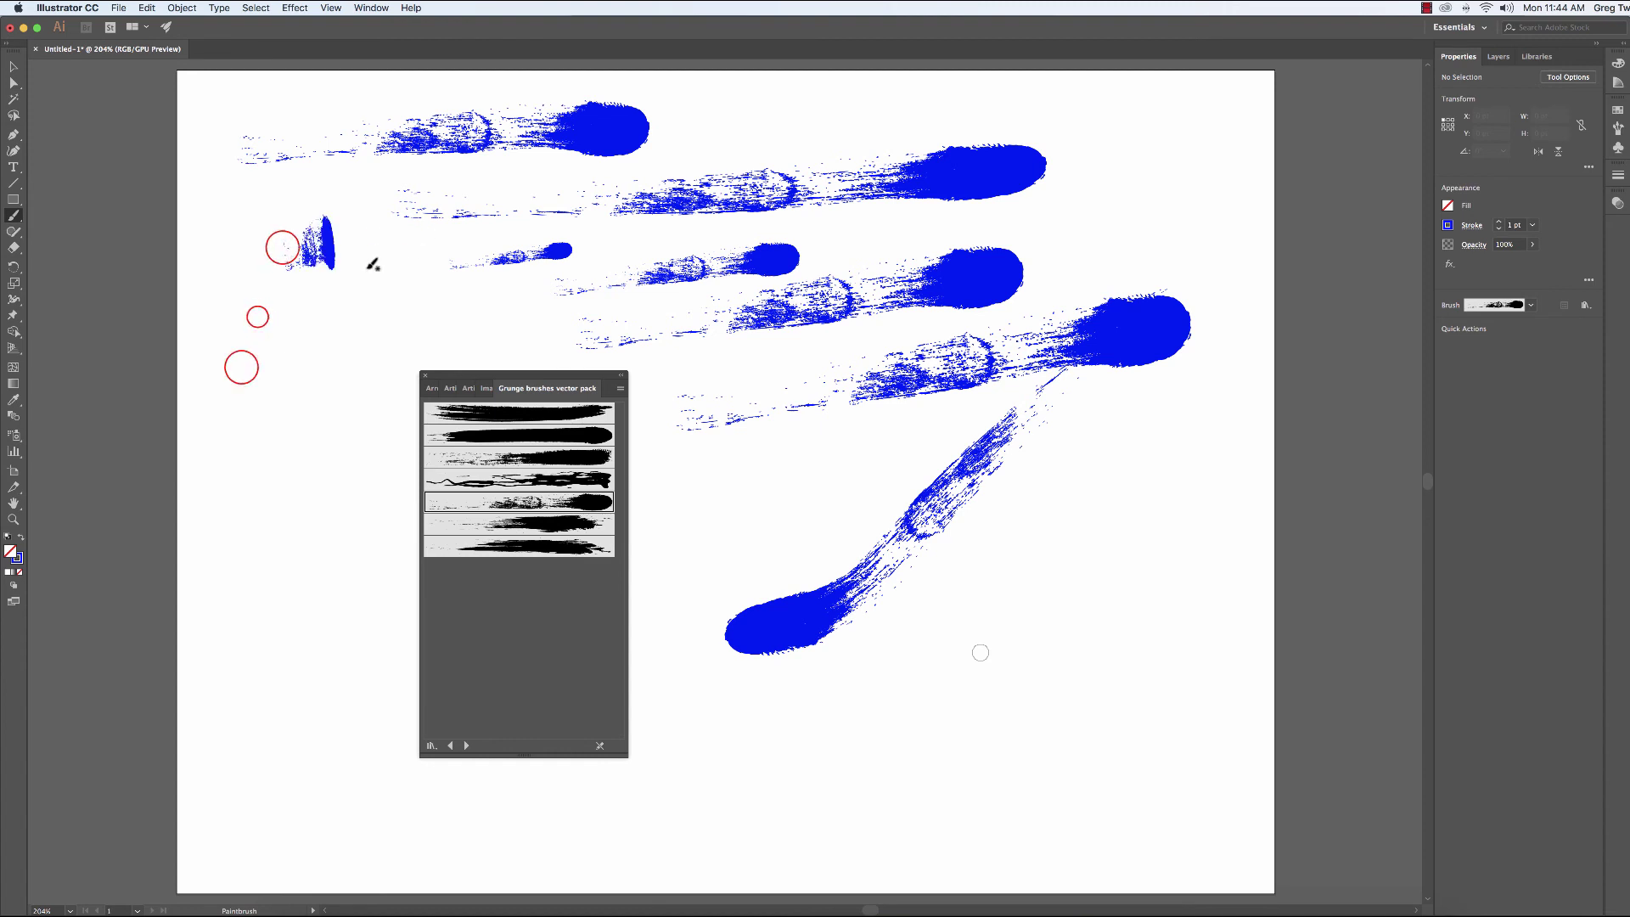
pyautogui.moveTo(258, 317); pyautogui.dragTo(312, 307)
pyautogui.moveTo(242, 368); pyautogui.dragTo(448, 315)
pyautogui.moveTo(280, 439); pyautogui.dragTo(596, 312)
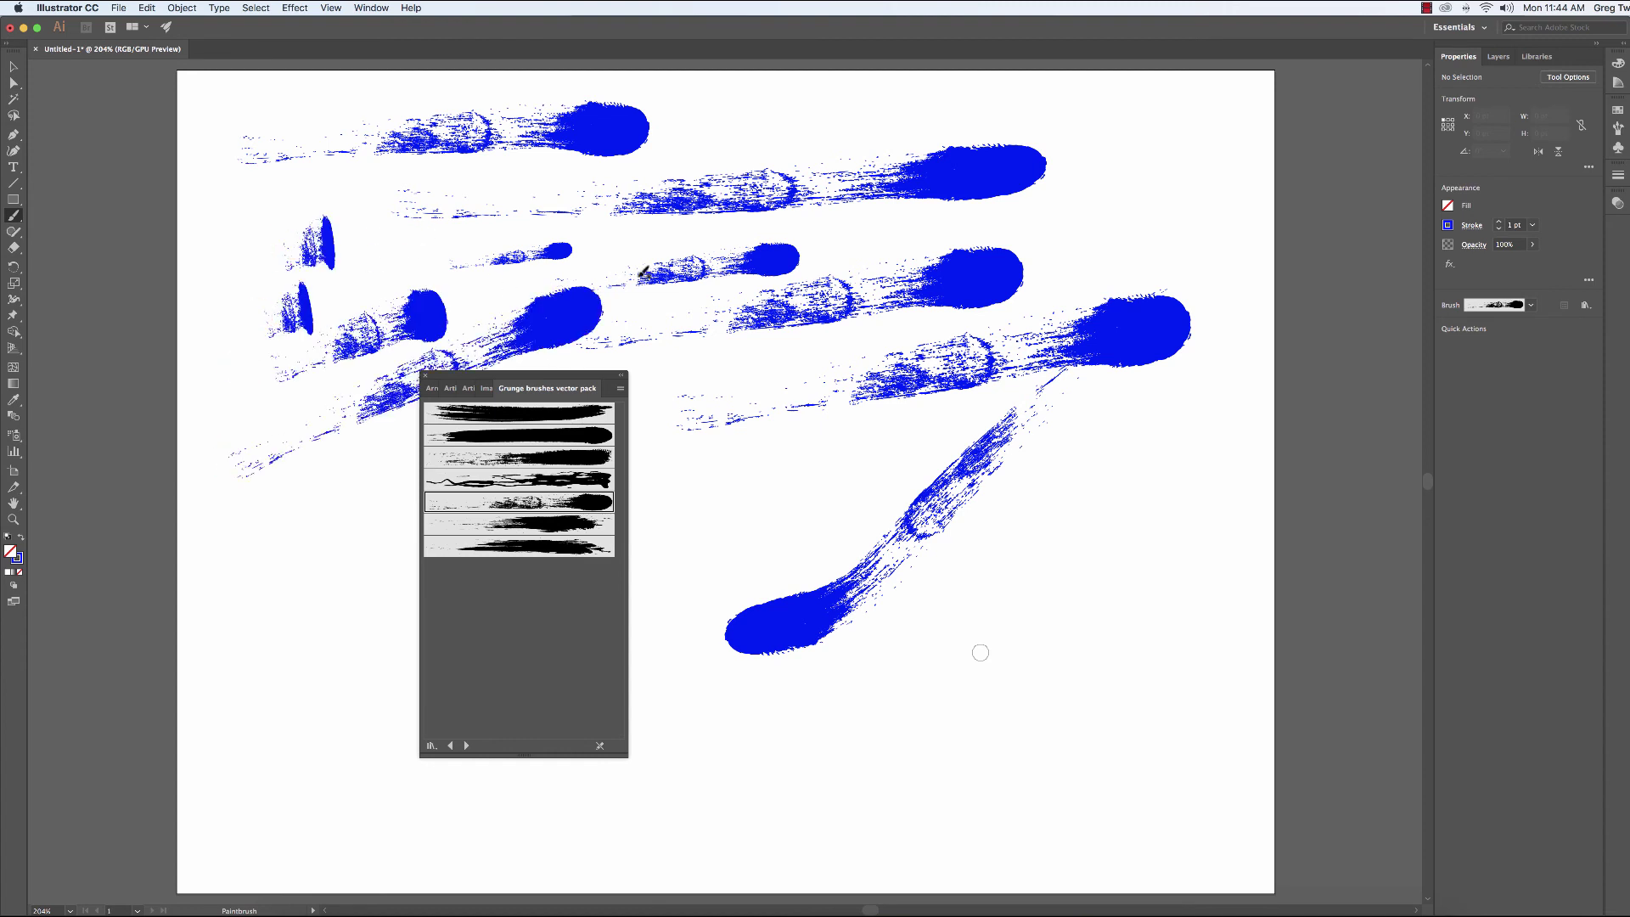
# Review the art brush options of Grunge Brush Vector Pack 05 and close them without applying changes
pyautogui.click(1530, 306)
pyautogui.doubleClick(1445, 443)
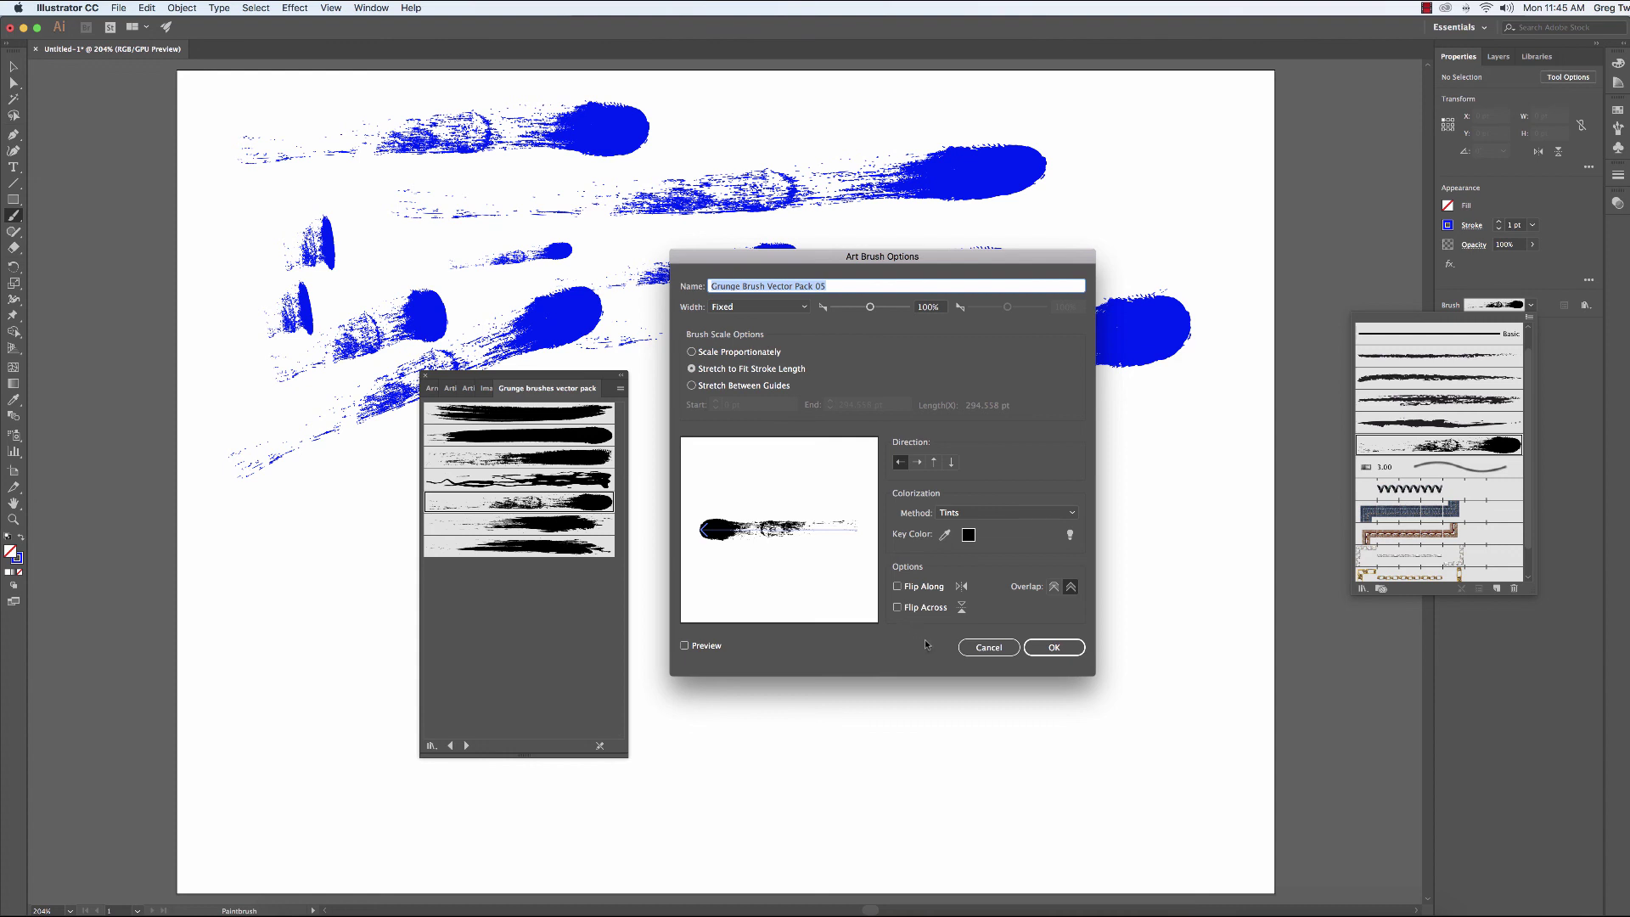
pyautogui.click(983, 647)
pyautogui.click(985, 648)
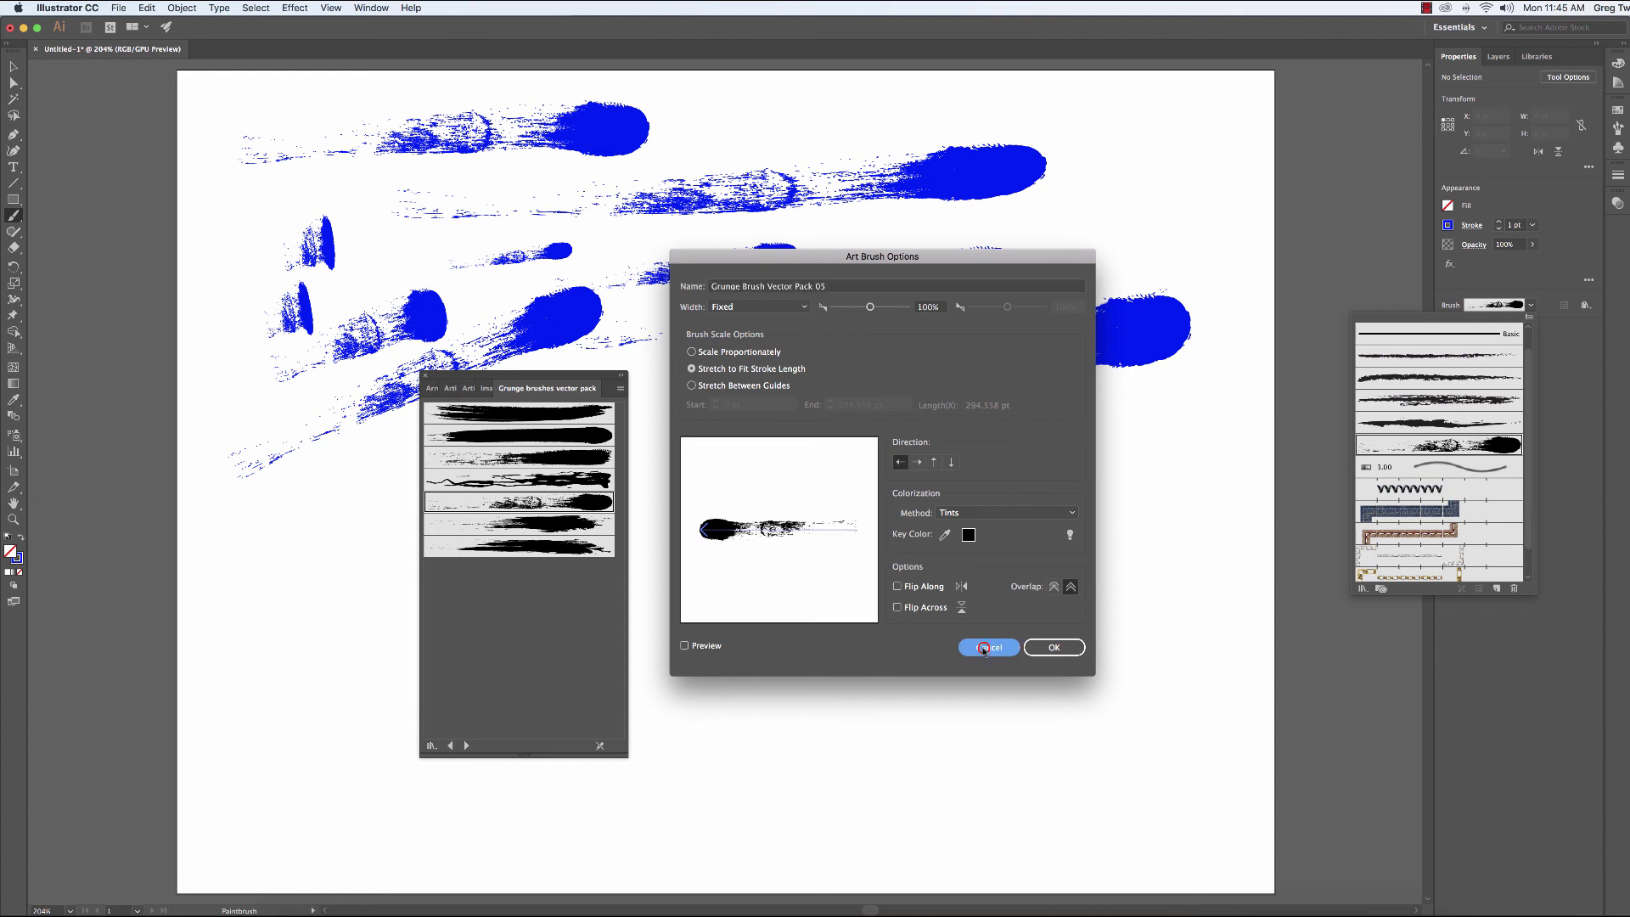